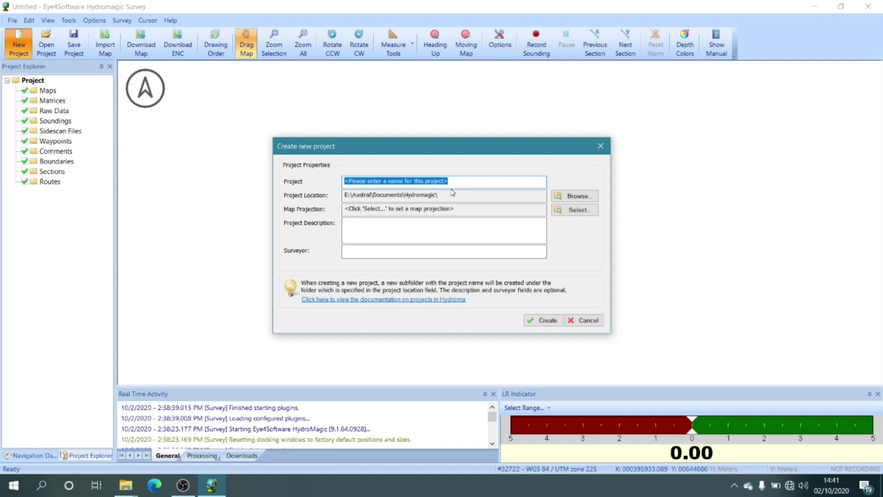
- Name the new project Aula_planejameto
{"action": "type", "text": "Aule"}
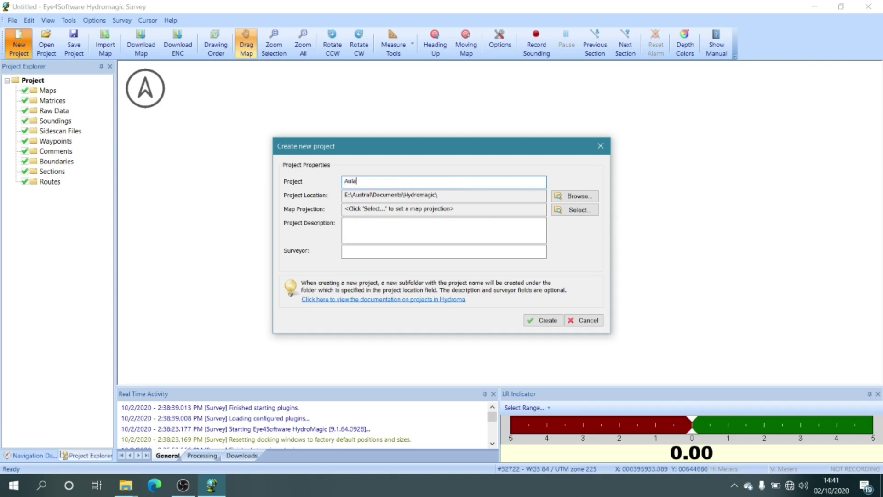
{"action": "key", "text": "BackSpace"}
{"action": "type", "text": "a_plaejameto"}
{"action": "left_click", "coordinate": [368, 181]}
{"action": "type", "text": "n"}
- Try to set the project location to the geofísica folder on the ICS2013 (D:) drive
{"action": "left_click", "coordinate": [575, 199]}
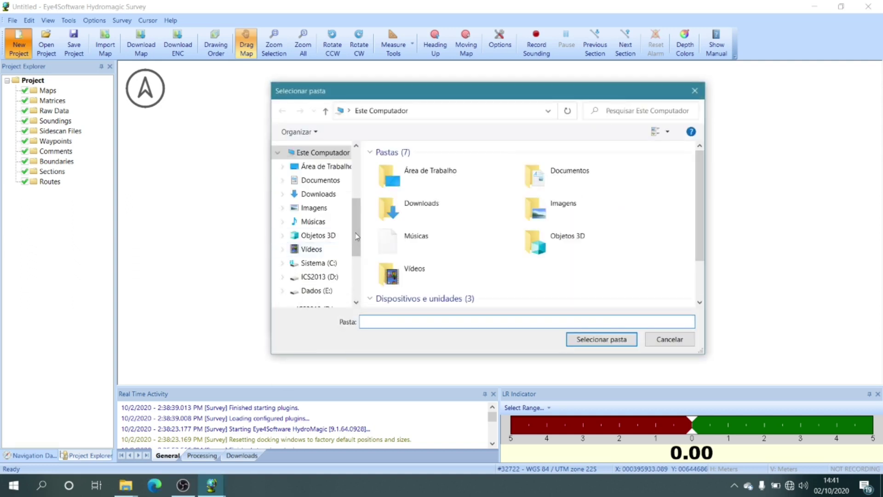
{"action": "scroll", "coordinate": [355, 263], "scroll_direction": "down", "scroll_amount": 3}
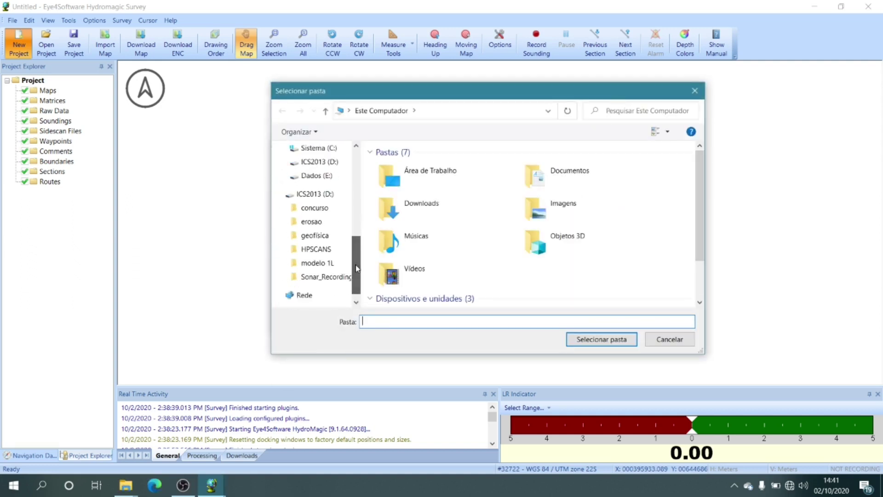
{"action": "left_click", "coordinate": [335, 235]}
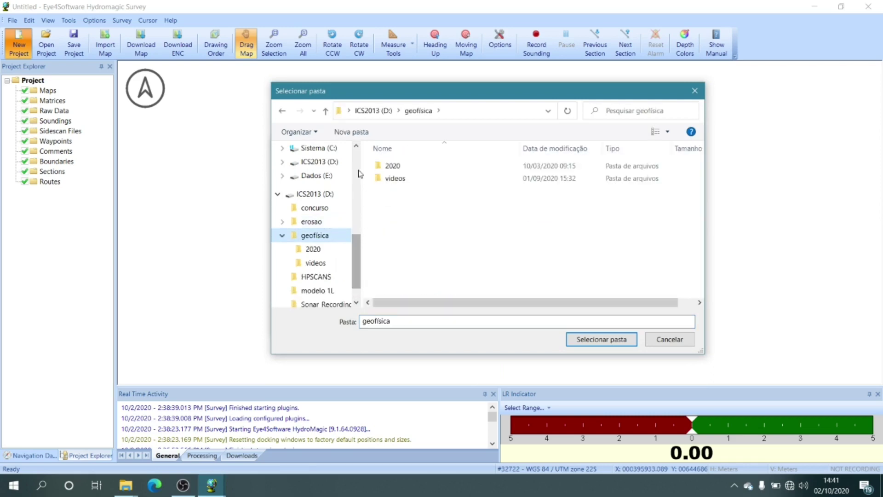
{"action": "left_click", "coordinate": [593, 339]}
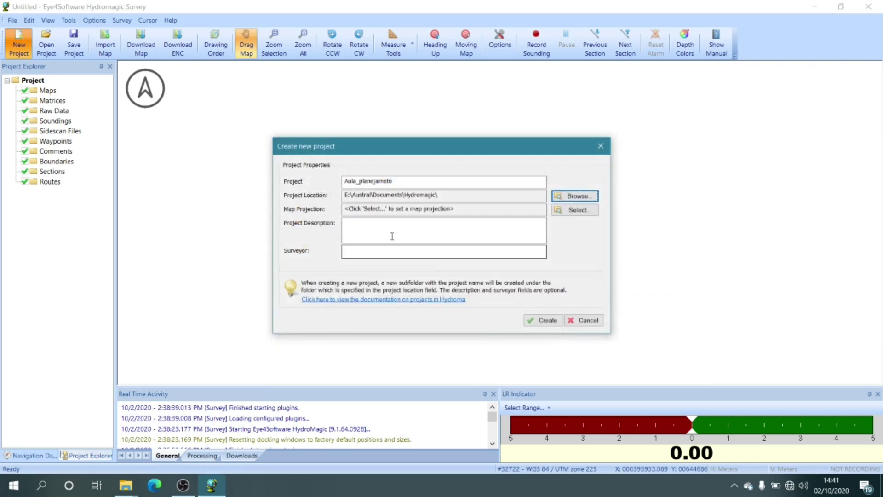
- Open the map projection selection and examine the coordinate systems sorted by area
{"action": "left_click", "coordinate": [414, 210]}
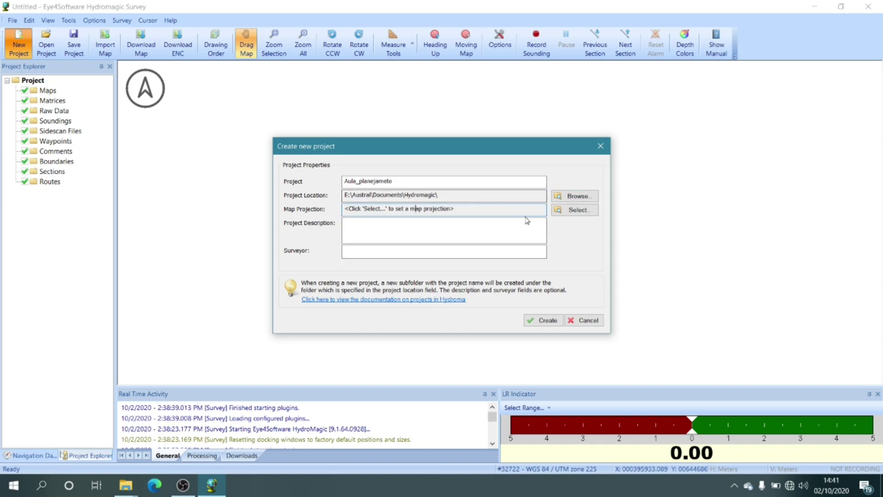
{"action": "left_click", "coordinate": [569, 215]}
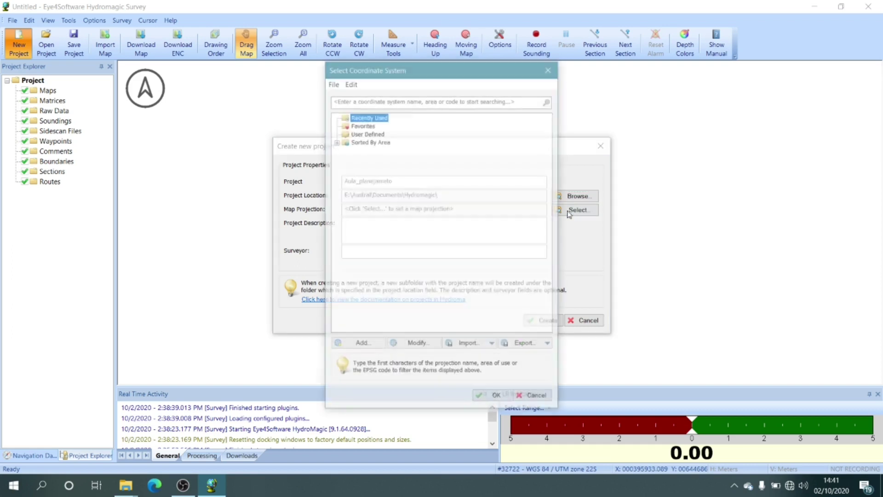
{"action": "left_click", "coordinate": [336, 141]}
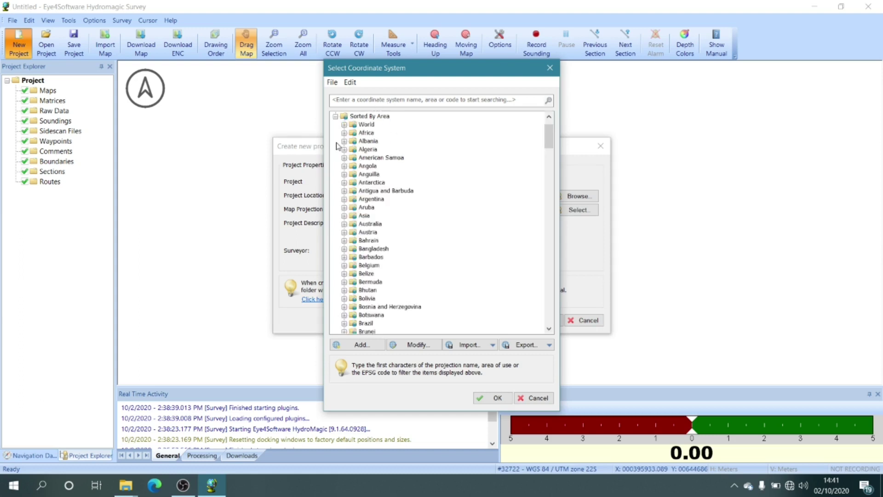
{"action": "scroll", "coordinate": [509, 142], "scroll_direction": "up", "scroll_amount": 1}
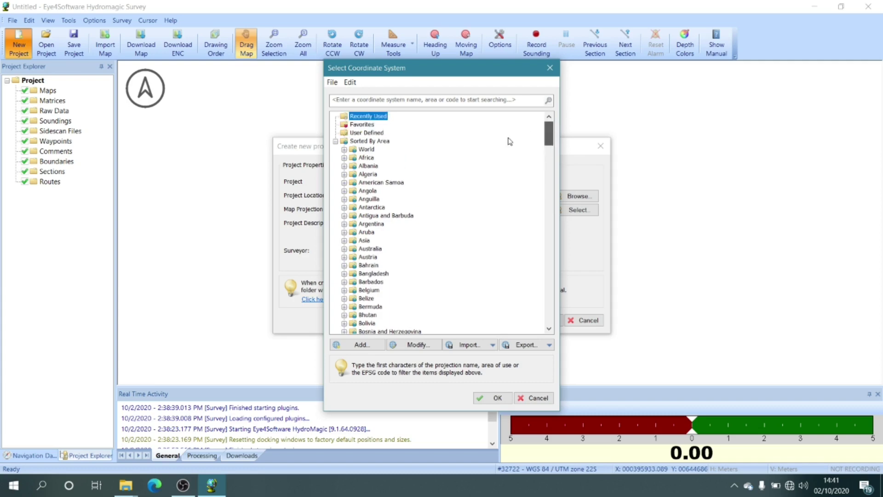
{"action": "left_click", "coordinate": [335, 141]}
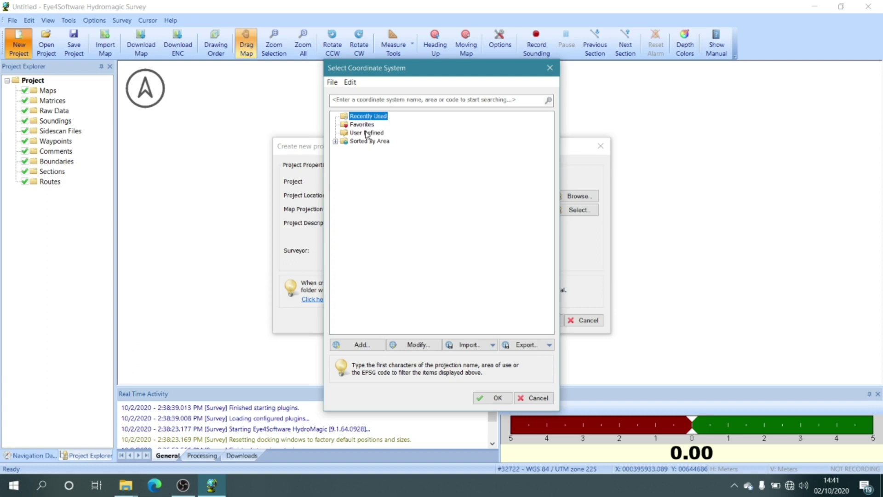
{"action": "left_click", "coordinate": [335, 141]}
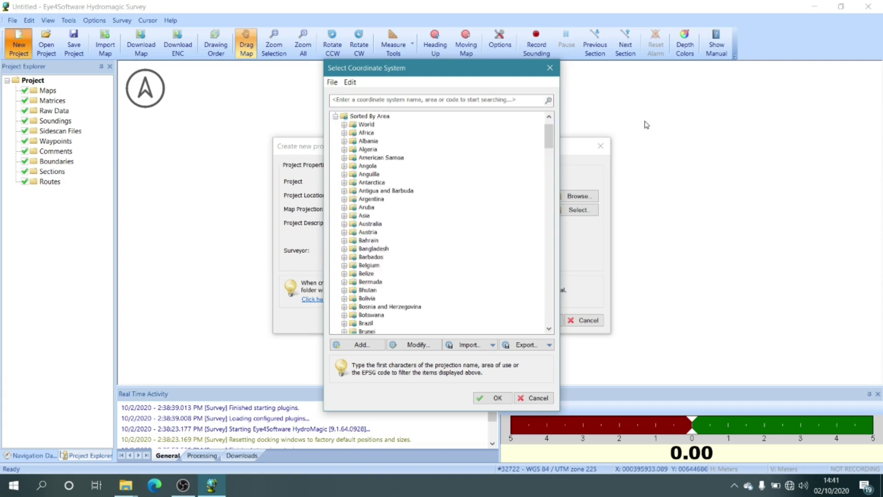
{"action": "scroll", "coordinate": [554, 139], "scroll_direction": "up", "scroll_amount": 1}
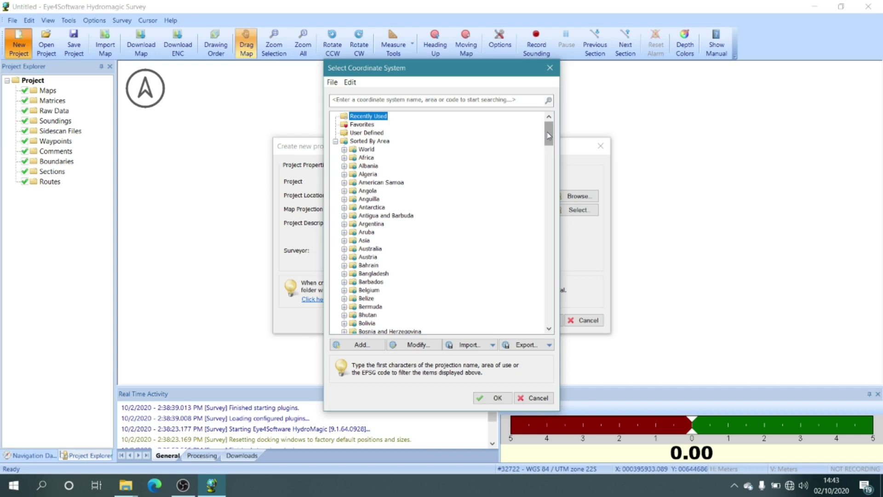
- Filter the coordinate system list by "wgs 84"
{"action": "left_click", "coordinate": [402, 102]}
{"action": "type", "text": "wh"}
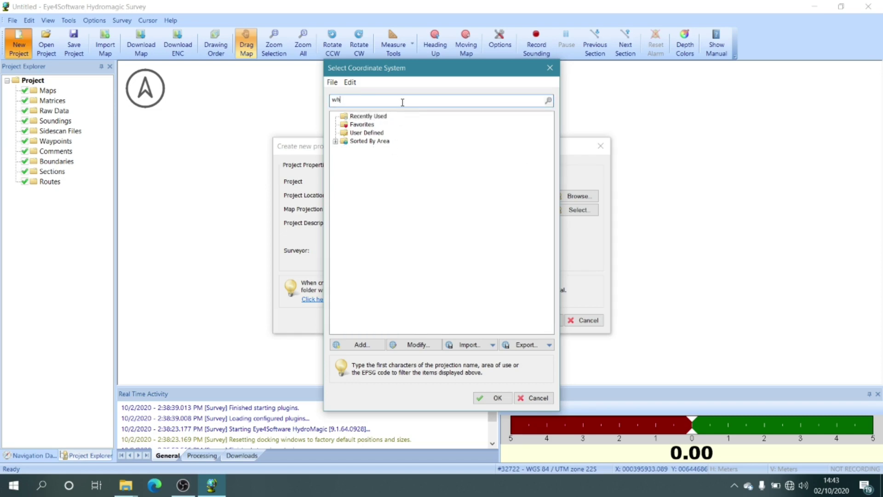
{"action": "key", "text": "BackSpace"}
{"action": "type", "text": "gs 84"}
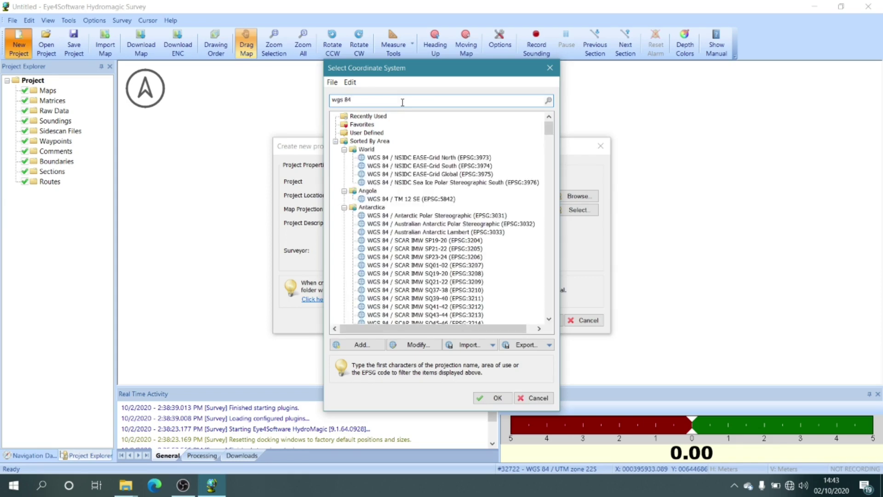
{"action": "scroll", "coordinate": [435, 224], "scroll_direction": "down", "scroll_amount": 6}
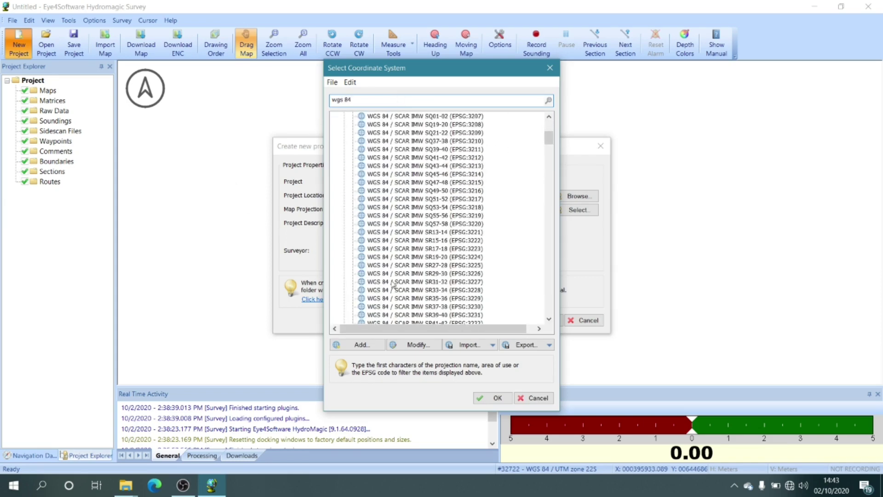
- Try to narrow the coordinate system filter to "wgs 84 utm", then restore the filter to "wgs 84"
{"action": "type", "text": "utm"}
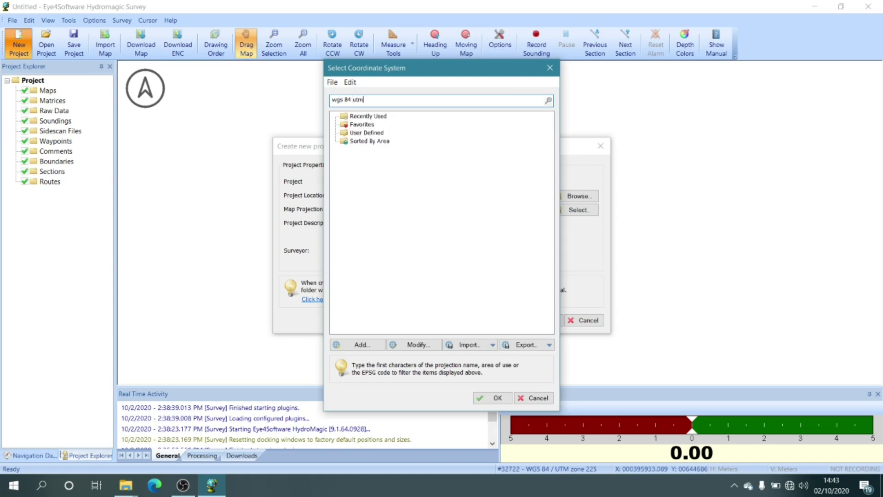
{"action": "key", "text": "BackSpace"}
{"action": "key", "text": "BackSpace"}
{"action": "key", "text": "BackSpace"}
{"action": "key", "text": "BackSpace"}
- Set the project's map projection to WGS 84 / UTM zone 22S (EPSG:32722)
{"action": "scroll", "coordinate": [407, 231], "scroll_direction": "down", "scroll_amount": 4}
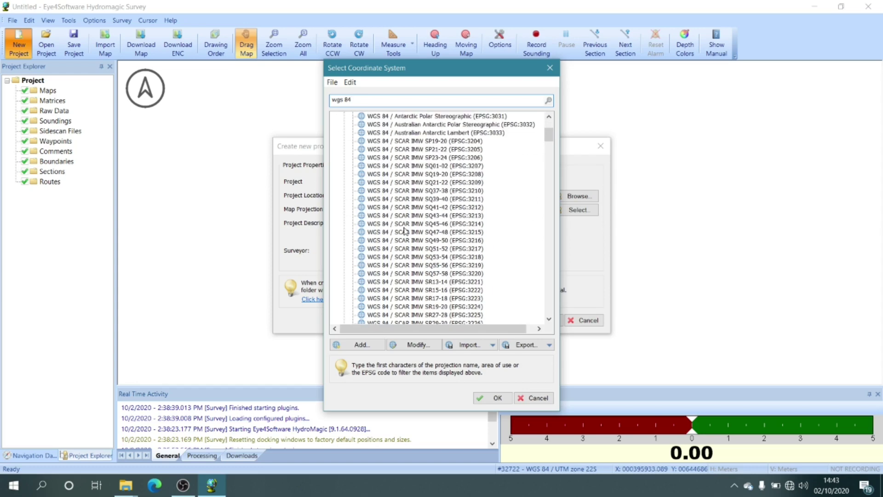
{"action": "scroll", "coordinate": [366, 215], "scroll_direction": "up", "scroll_amount": 2}
{"action": "left_click", "coordinate": [344, 157]}
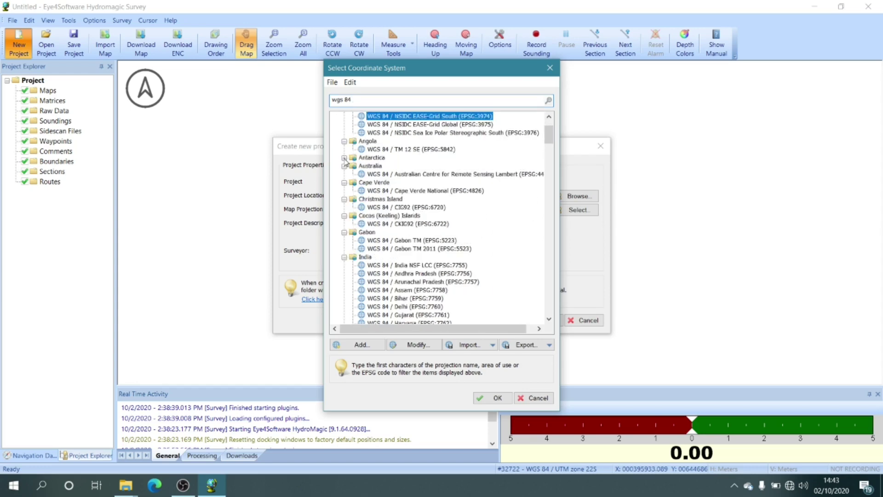
{"action": "left_click", "coordinate": [344, 257]}
{"action": "scroll", "coordinate": [415, 261], "scroll_direction": "down", "scroll_amount": 7}
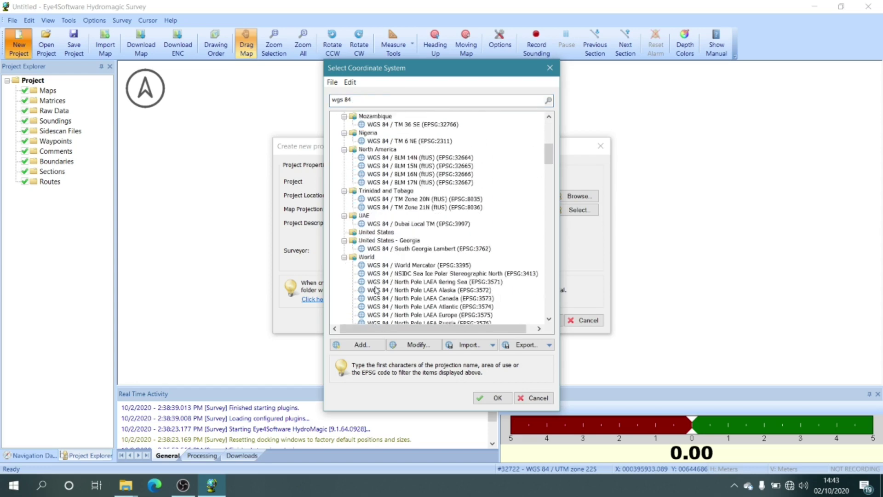
{"action": "scroll", "coordinate": [400, 294], "scroll_direction": "down", "scroll_amount": 10}
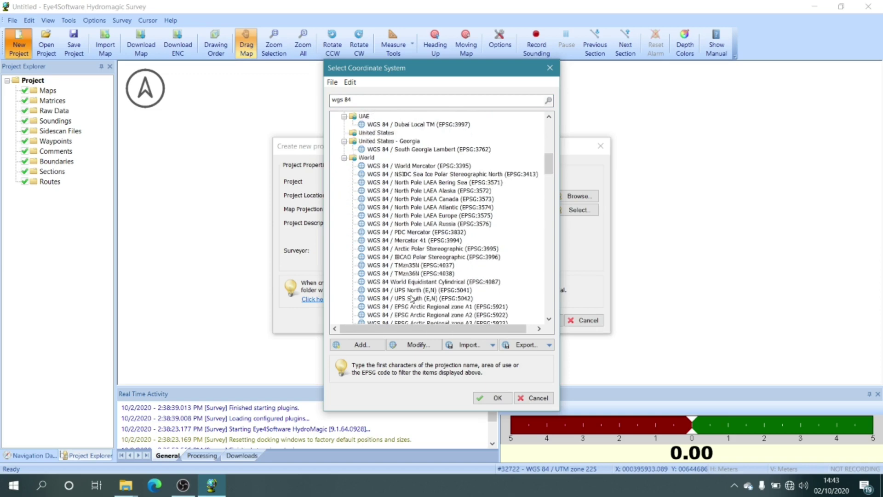
{"action": "scroll", "coordinate": [411, 301], "scroll_direction": "down", "scroll_amount": 10}
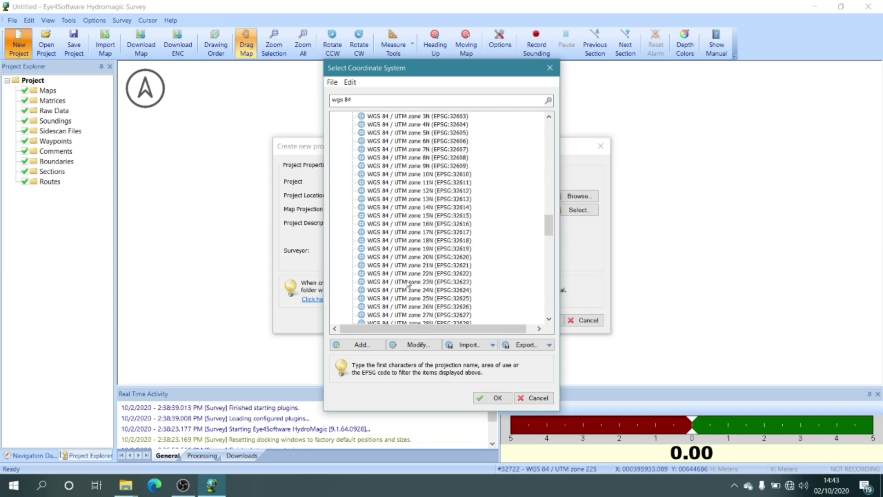
{"action": "scroll", "coordinate": [395, 222], "scroll_direction": "down", "scroll_amount": 13}
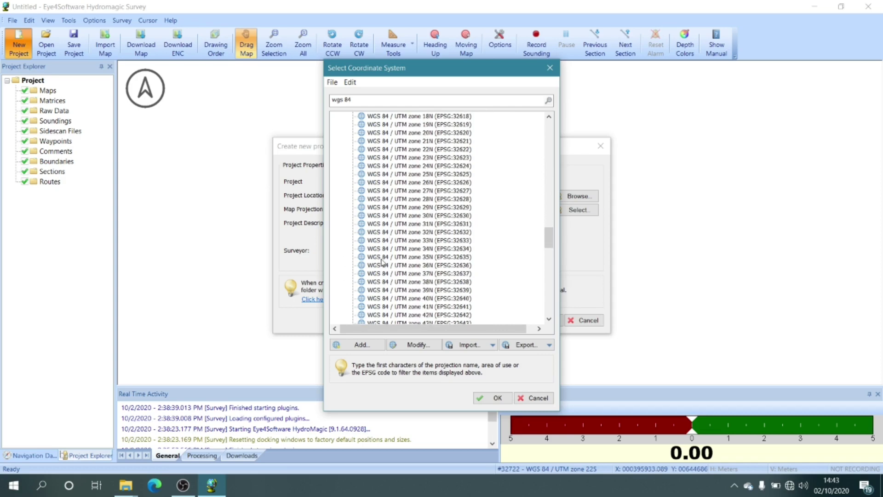
{"action": "scroll", "coordinate": [378, 275], "scroll_direction": "down", "scroll_amount": 6}
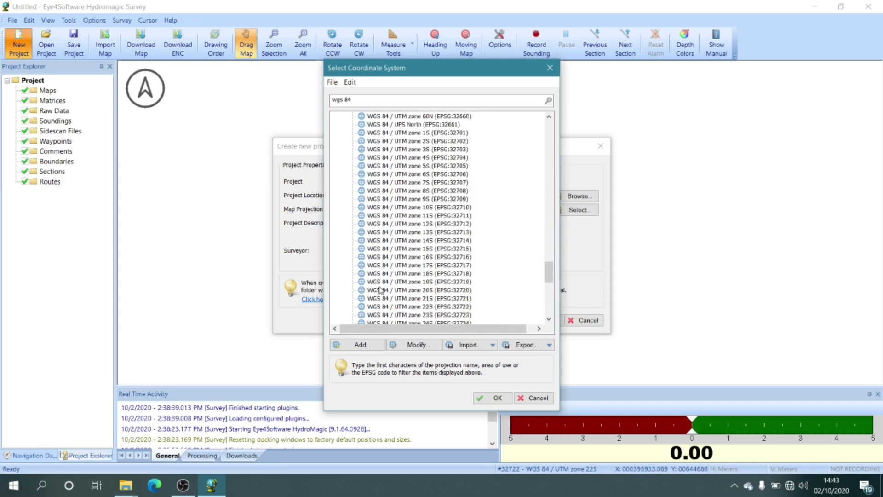
{"action": "left_click", "coordinate": [414, 307]}
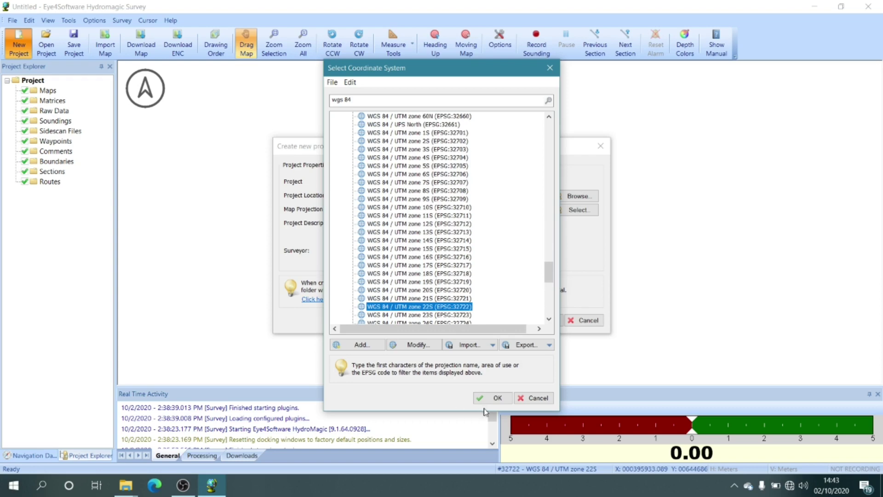
{"action": "left_click", "coordinate": [498, 398]}
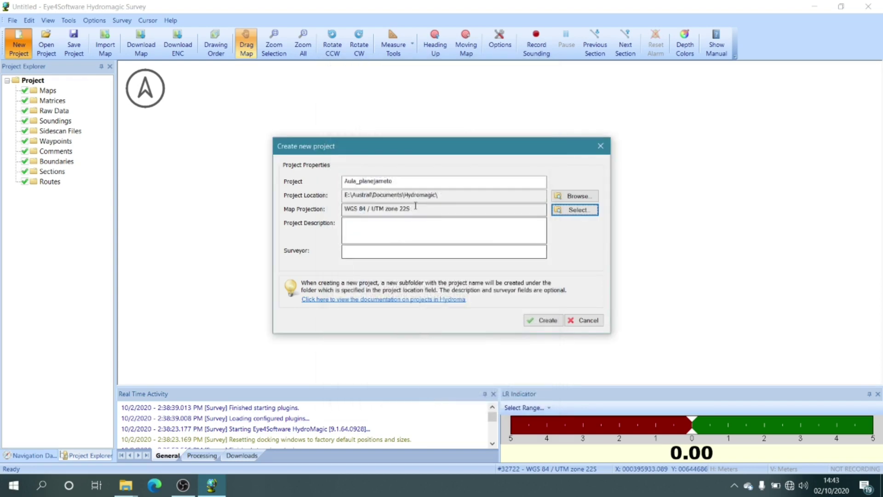
- Enter the project description "aula de planejamento" and the surveyor's name, and create the project
{"action": "left_click", "coordinate": [418, 231]}
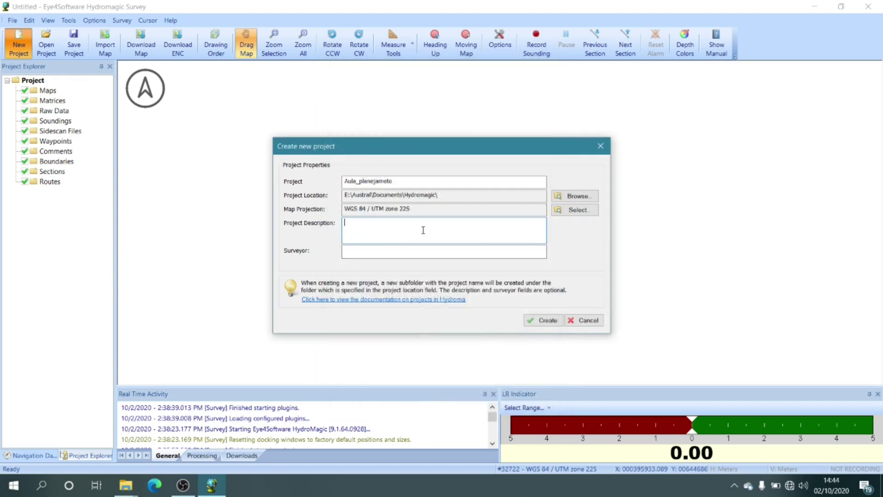
{"action": "type", "text": "aula de pra"}
{"action": "key", "text": "BackSpace"}
{"action": "key", "text": "BackSpace"}
{"action": "type", "text": "lanejamento"}
{"action": "left_click", "coordinate": [477, 251]}
{"action": "type", "text": "El"}
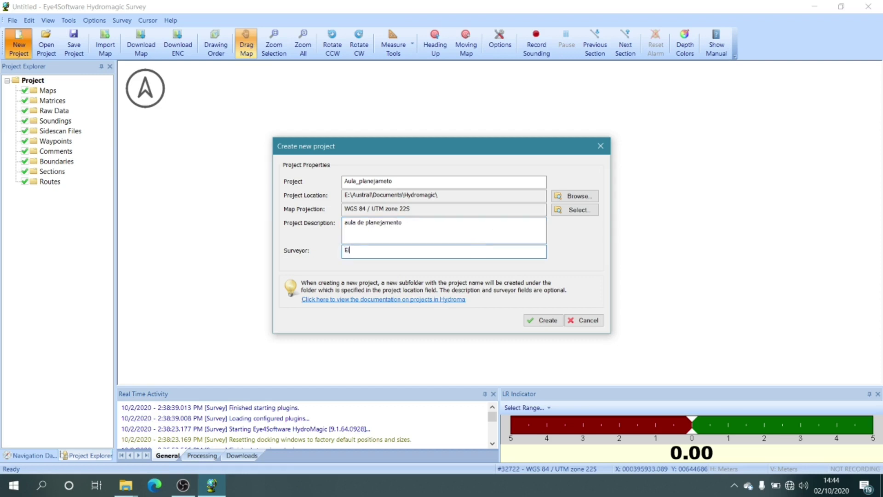
{"action": "type", "text": "aine"}
{"action": "left_click", "coordinate": [546, 321]}
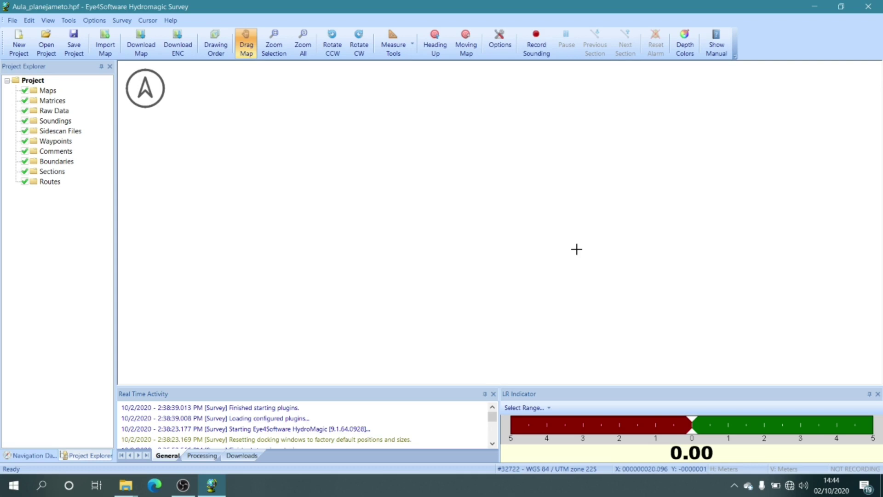
- Import the map c210101_ProjectRaster1.tif from the Maps folder of 20200930_tergrasa and copy it into the project's map folder
{"action": "left_click", "coordinate": [42, 92]}
{"action": "right_click", "coordinate": [43, 93]}
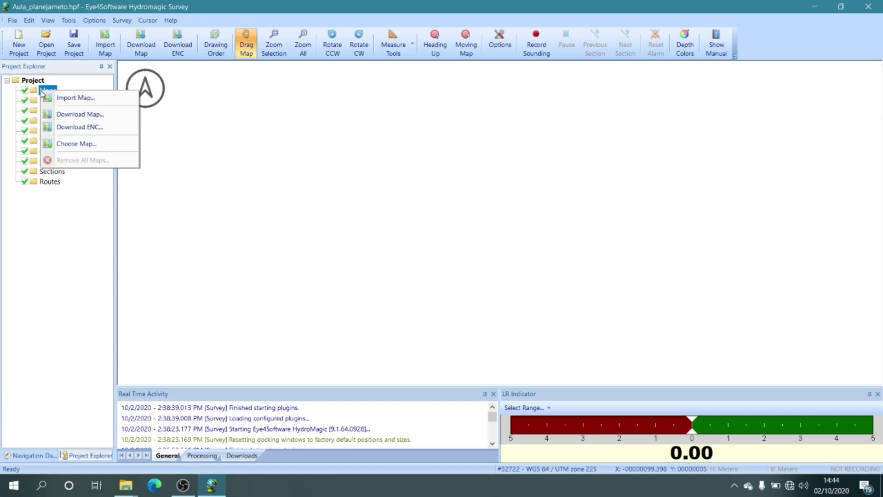
{"action": "left_click", "coordinate": [64, 101]}
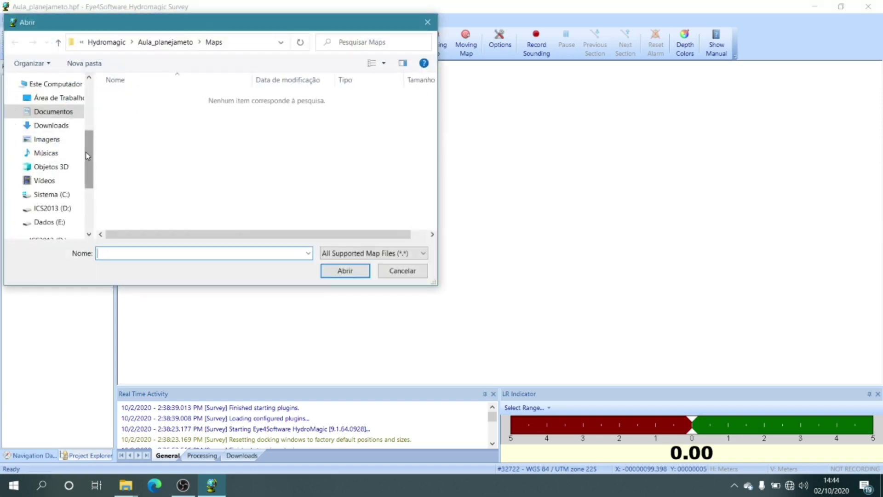
{"action": "left_click_drag", "start_coordinate": [90, 160], "coordinate": [90, 202]}
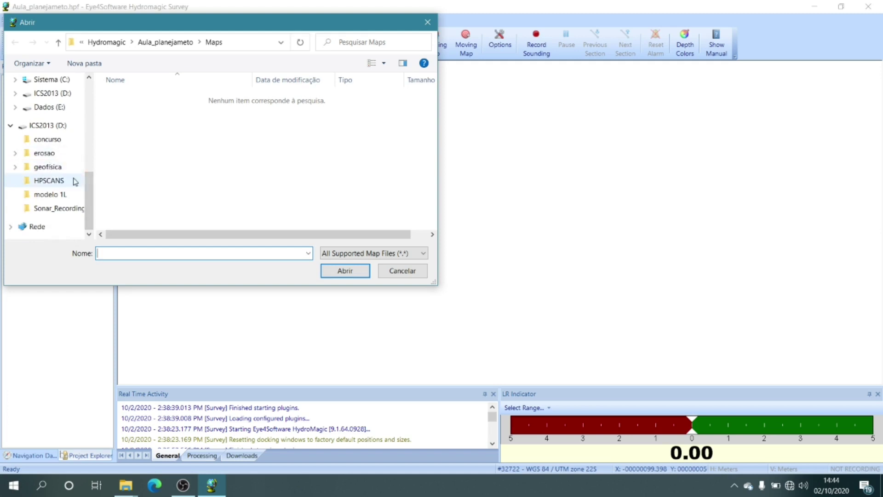
{"action": "left_click_drag", "start_coordinate": [92, 206], "coordinate": [115, 128]}
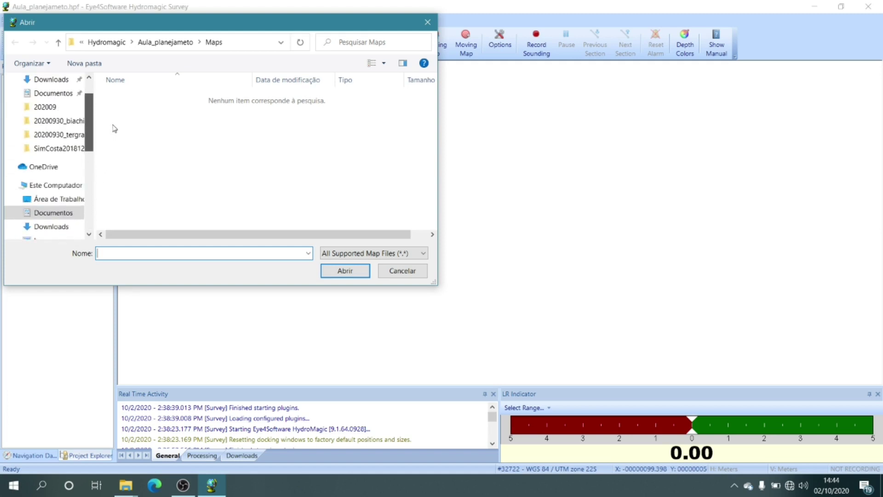
{"action": "left_click", "coordinate": [73, 135]}
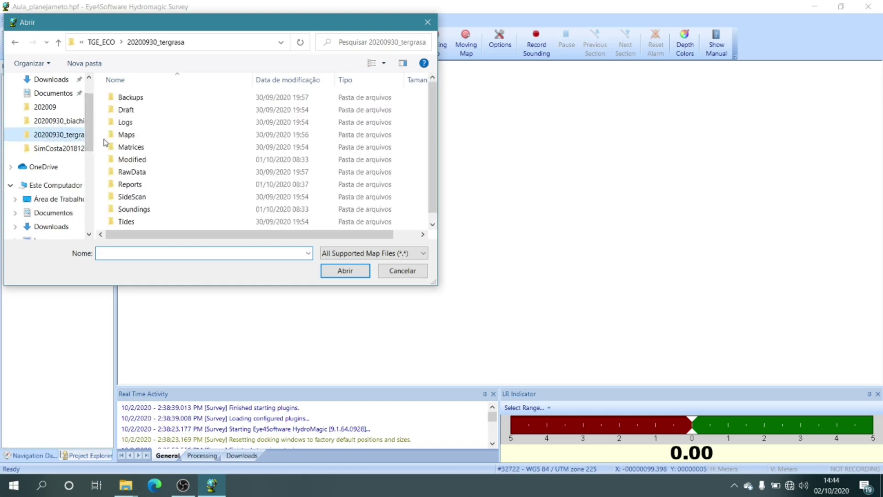
{"action": "double_click", "coordinate": [128, 135]}
{"action": "left_click", "coordinate": [135, 117]}
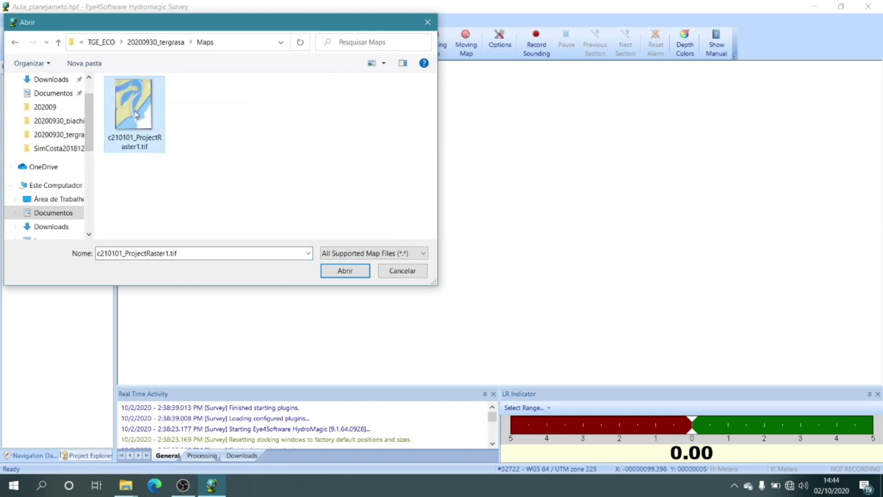
{"action": "left_click", "coordinate": [351, 273]}
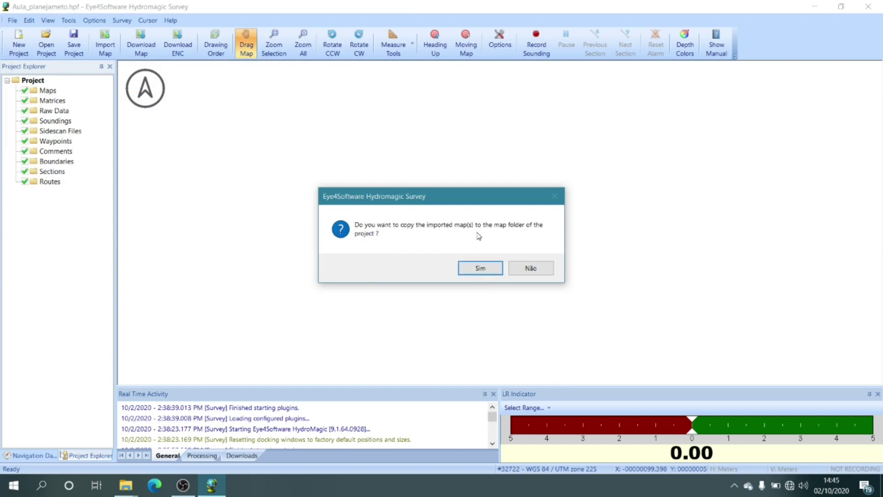
{"action": "left_click", "coordinate": [483, 268]}
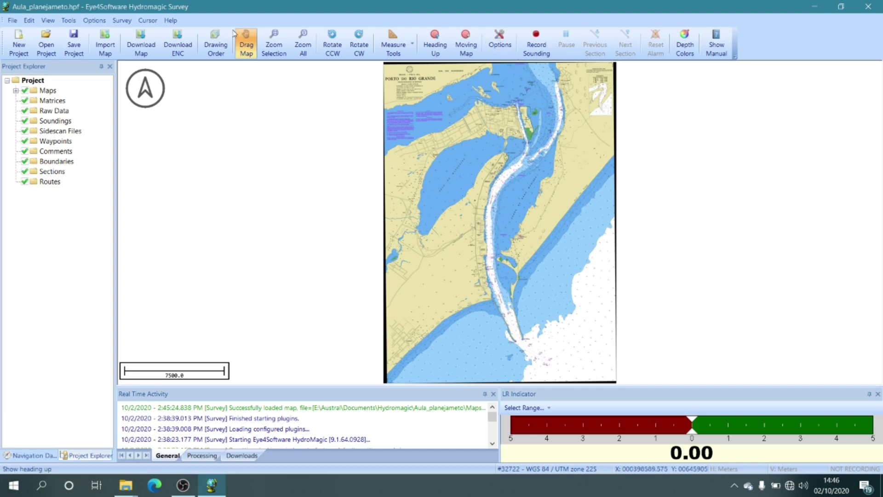
- Zoom and pan the nautical chart to frame the whole Saco da Mangueira bay
{"action": "left_click", "coordinate": [274, 44]}
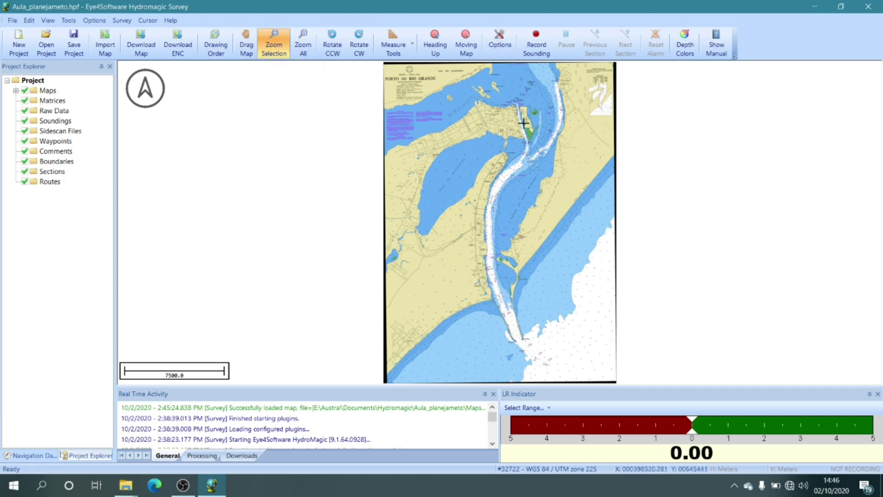
{"action": "left_click_drag", "start_coordinate": [366, 238], "coordinate": [393, 252]}
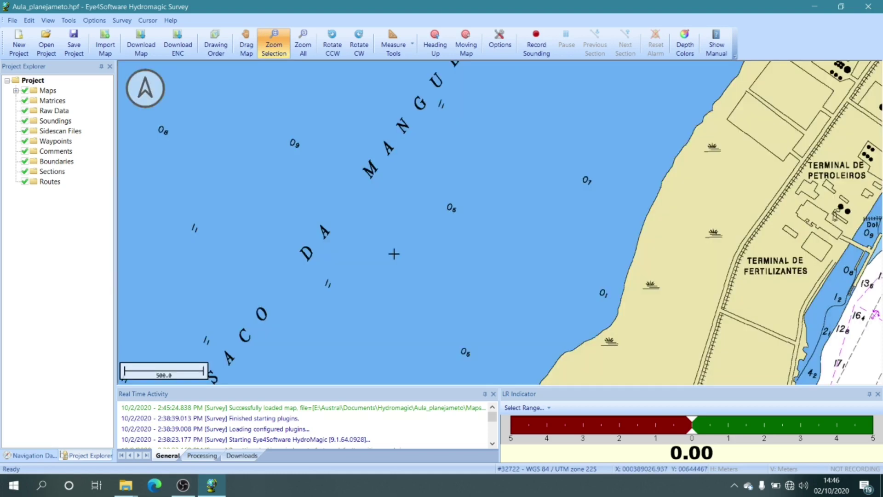
{"action": "left_click", "coordinate": [305, 46]}
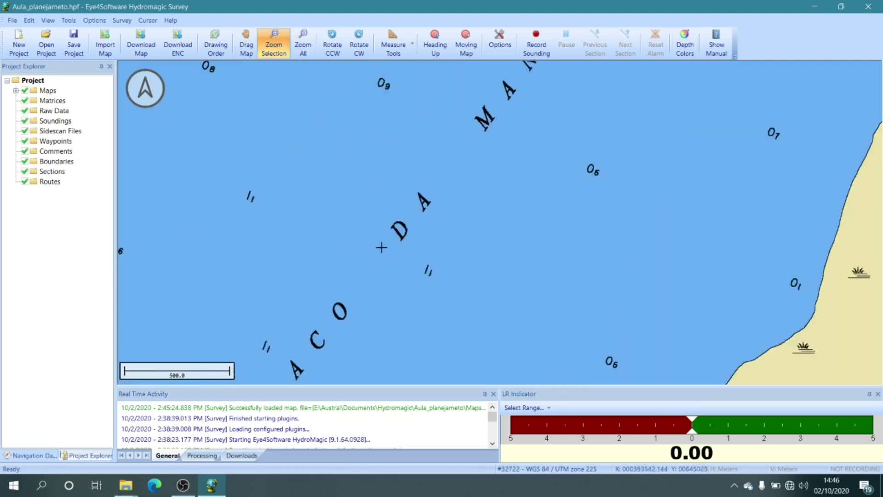
{"action": "scroll", "coordinate": [686, 242], "scroll_direction": "down", "scroll_amount": 2}
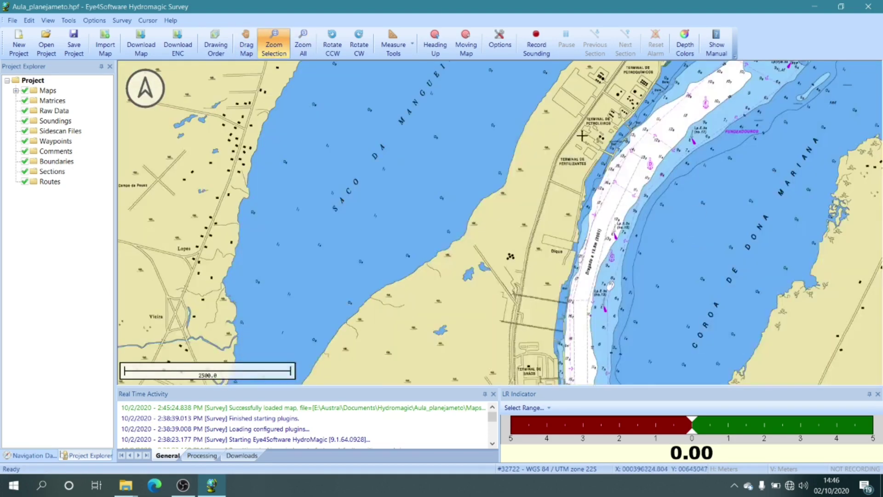
{"action": "scroll", "coordinate": [511, 100], "scroll_direction": "down", "scroll_amount": 1}
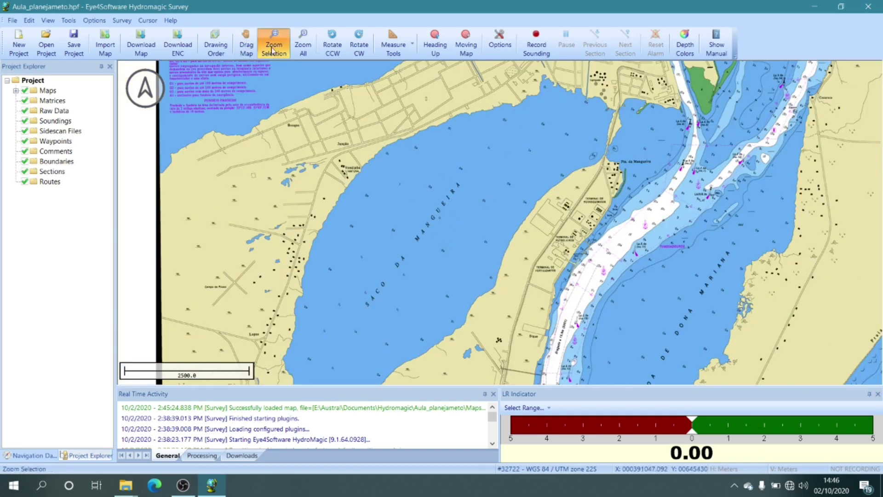
{"action": "left_click", "coordinate": [246, 49]}
{"action": "left_click_drag", "start_coordinate": [388, 264], "coordinate": [404, 242]}
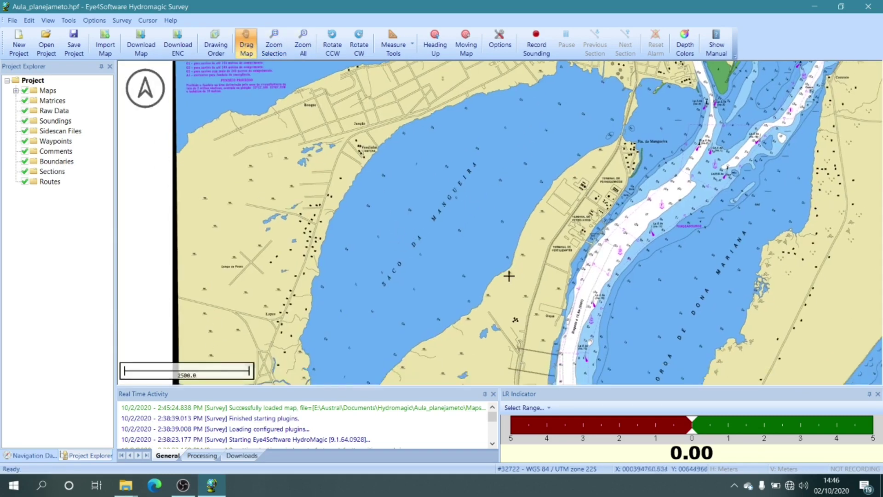
{"action": "scroll", "coordinate": [511, 278], "scroll_direction": "down", "scroll_amount": 1}
{"action": "left_click_drag", "start_coordinate": [465, 175], "coordinate": [459, 198]}
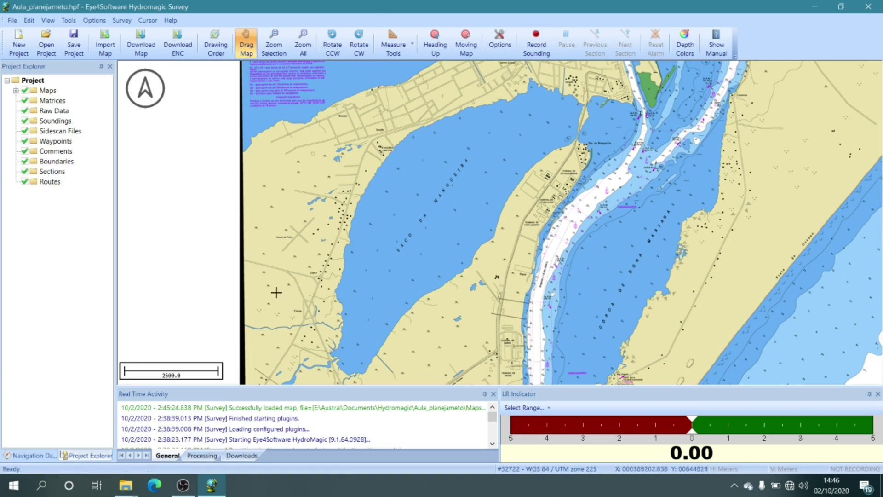
{"action": "left_click", "coordinate": [46, 162]}
{"action": "right_click", "coordinate": [46, 163]}
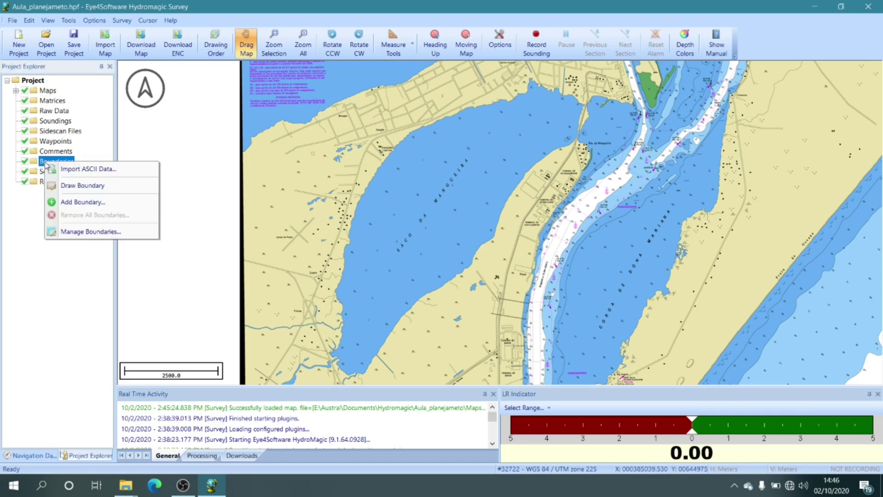
{"action": "left_click", "coordinate": [40, 165]}
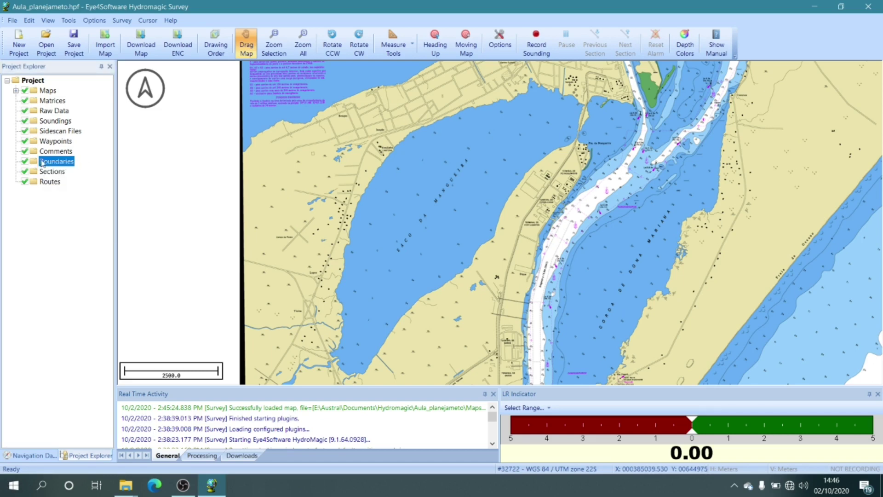
{"action": "right_click", "coordinate": [68, 164]}
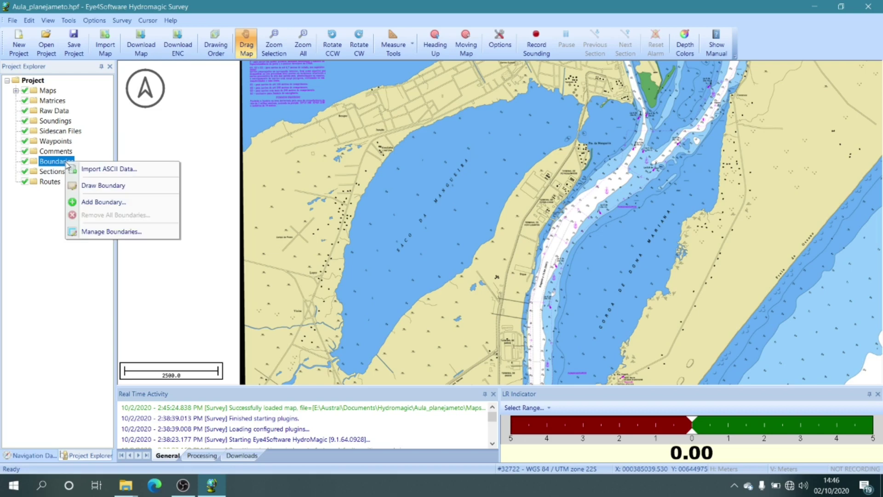
{"action": "left_click", "coordinate": [99, 206]}
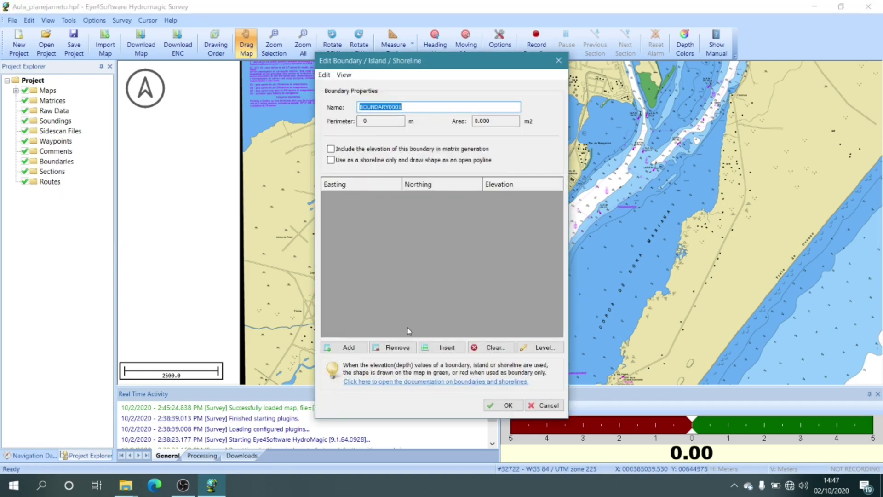
{"action": "left_click", "coordinate": [534, 407]}
- Draw a closed survey boundary around the Saco da Mangueira bay, following its shoreline counter-clockwise from the northeast corner and finishing there
{"action": "left_click", "coordinate": [58, 163]}
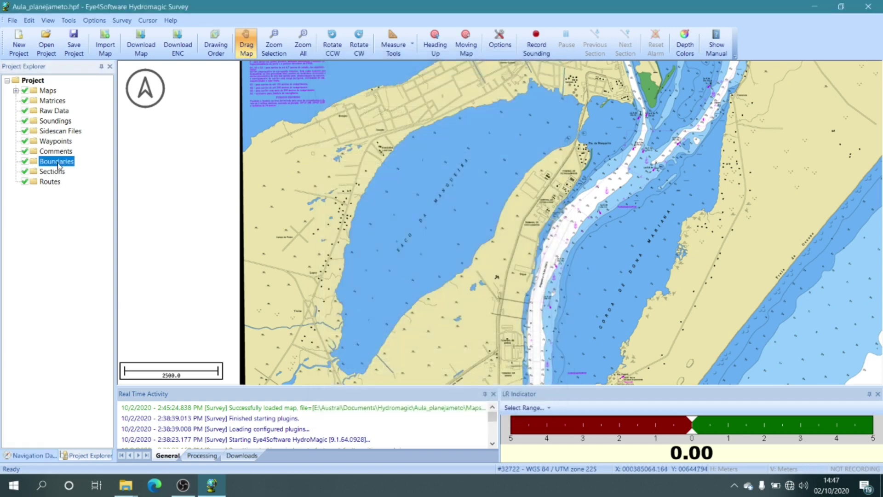
{"action": "right_click", "coordinate": [58, 165]}
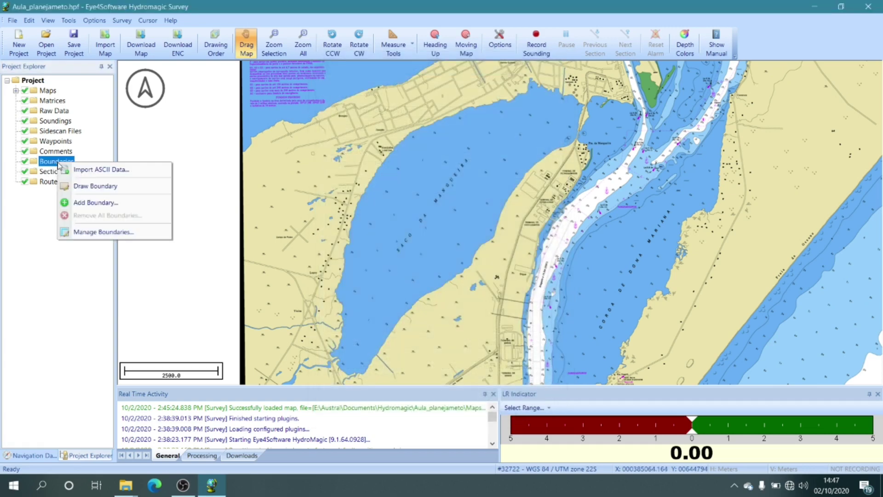
{"action": "left_click", "coordinate": [112, 188]}
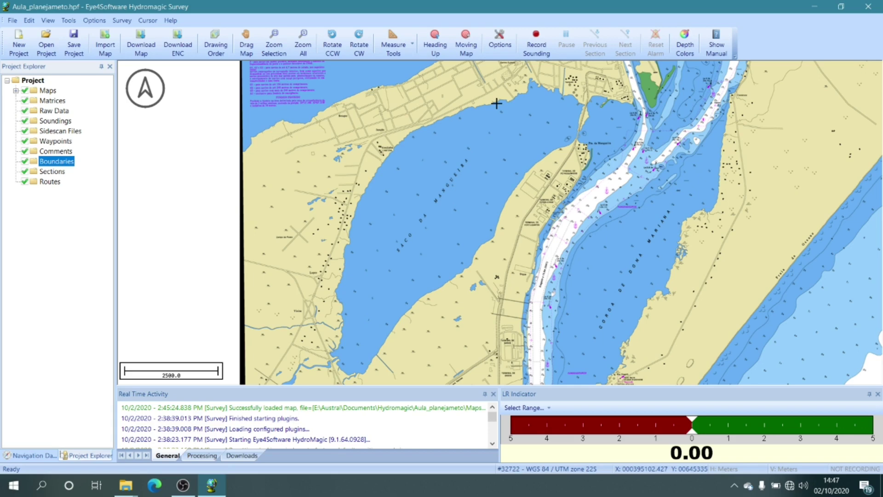
{"action": "left_click", "coordinate": [578, 101]}
{"action": "left_click", "coordinate": [573, 95]}
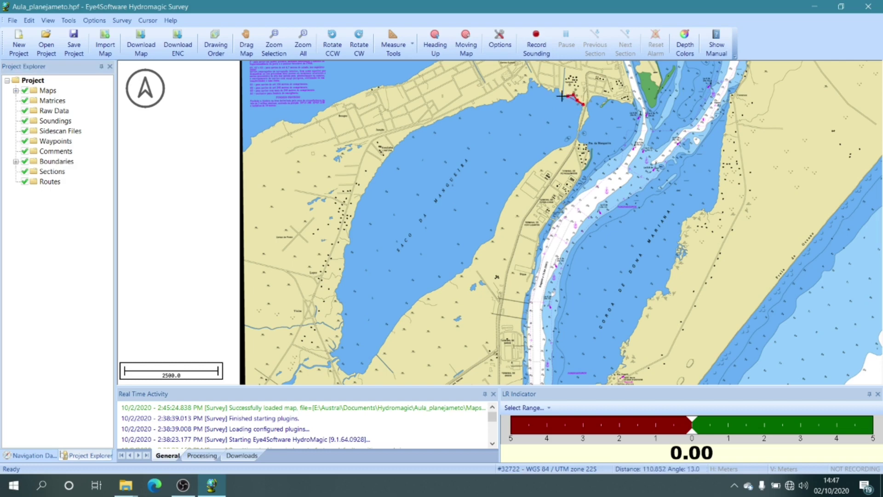
{"action": "left_click", "coordinate": [555, 88]}
{"action": "left_click", "coordinate": [547, 94]}
{"action": "left_click", "coordinate": [540, 86]}
{"action": "left_click", "coordinate": [532, 82]}
{"action": "left_click", "coordinate": [528, 88]}
{"action": "left_click", "coordinate": [525, 94]}
{"action": "left_click", "coordinate": [511, 100]}
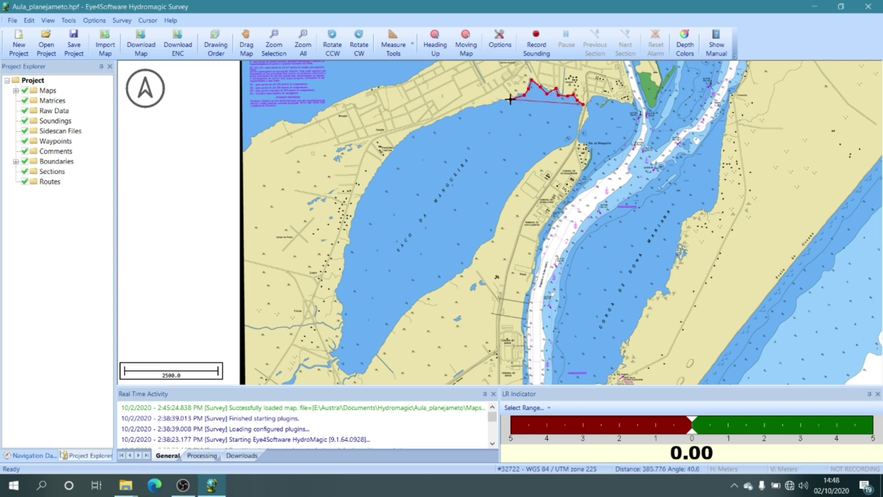
{"action": "left_click", "coordinate": [498, 105]}
{"action": "left_click", "coordinate": [489, 105]}
{"action": "left_click", "coordinate": [469, 108]}
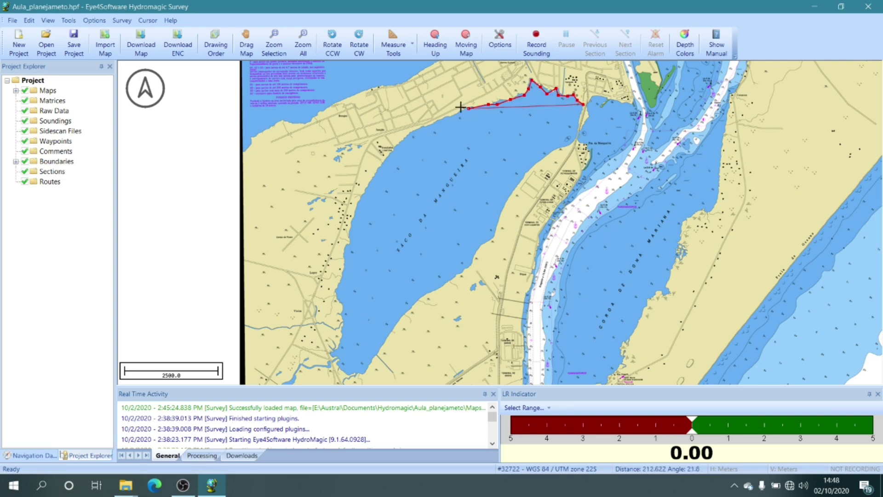
{"action": "left_click", "coordinate": [454, 113]}
{"action": "left_click", "coordinate": [444, 122]}
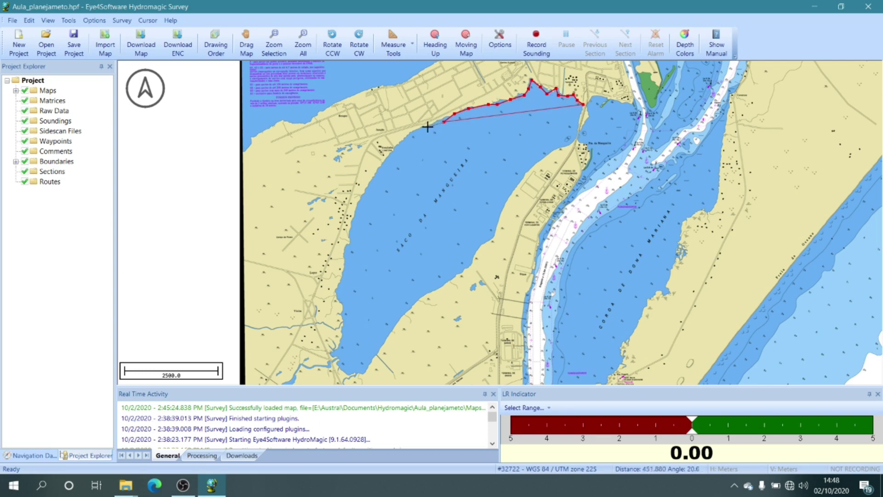
{"action": "left_click", "coordinate": [428, 127]}
{"action": "left_click", "coordinate": [411, 136]}
{"action": "left_click", "coordinate": [394, 152]}
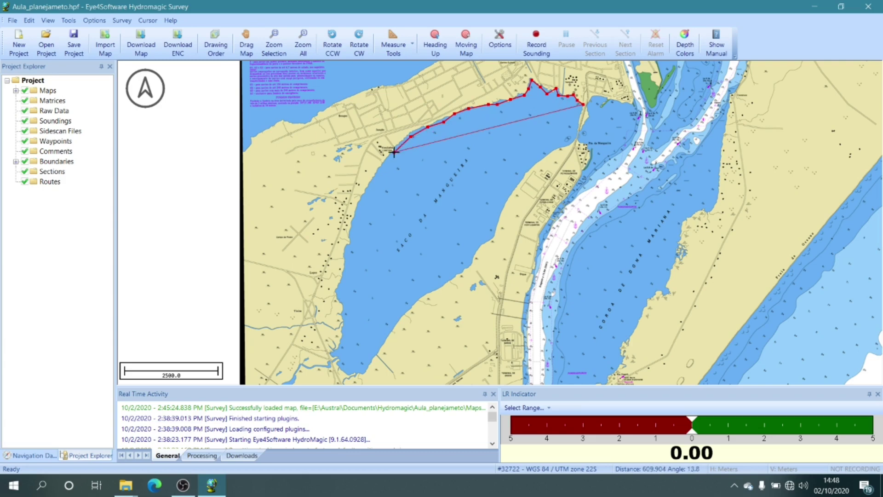
{"action": "left_click", "coordinate": [371, 180]}
{"action": "left_click", "coordinate": [358, 204]}
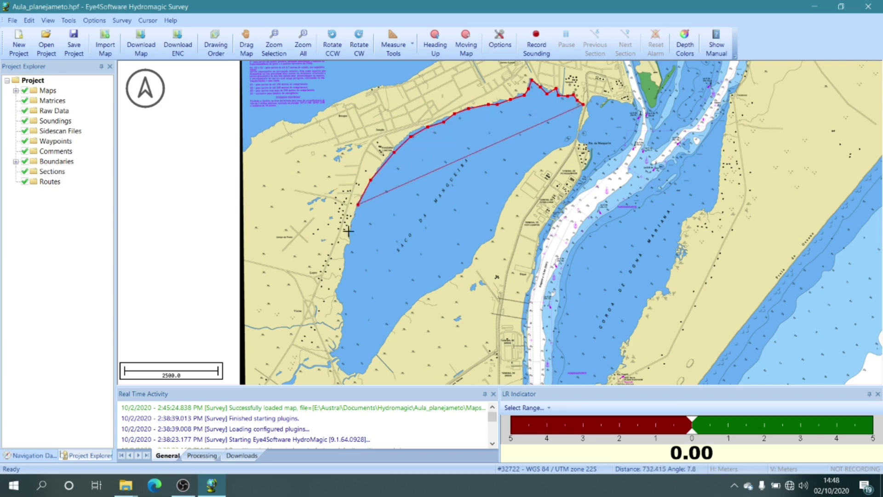
{"action": "left_click", "coordinate": [350, 236]}
{"action": "left_click", "coordinate": [347, 251]}
{"action": "left_click", "coordinate": [341, 268]}
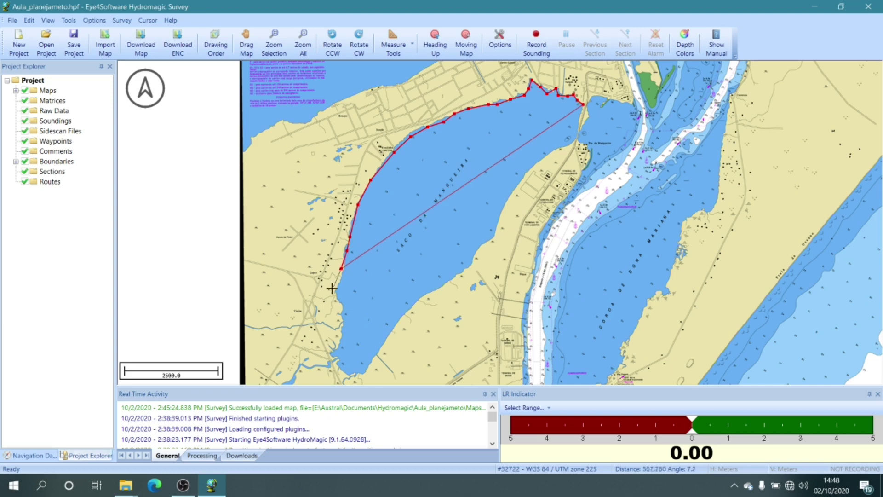
{"action": "left_click", "coordinate": [338, 299]}
{"action": "left_click", "coordinate": [340, 330]}
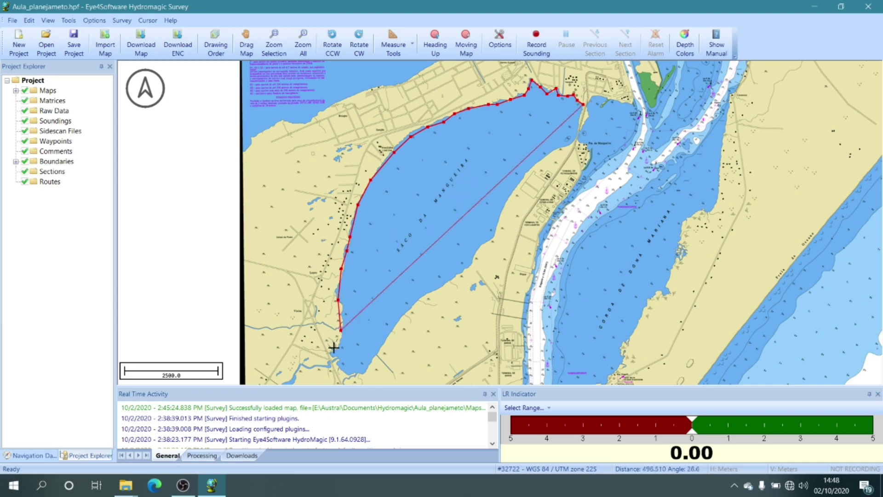
{"action": "left_click", "coordinate": [337, 350]}
{"action": "left_click", "coordinate": [331, 356]}
{"action": "left_click", "coordinate": [342, 370]}
{"action": "left_click", "coordinate": [358, 375]}
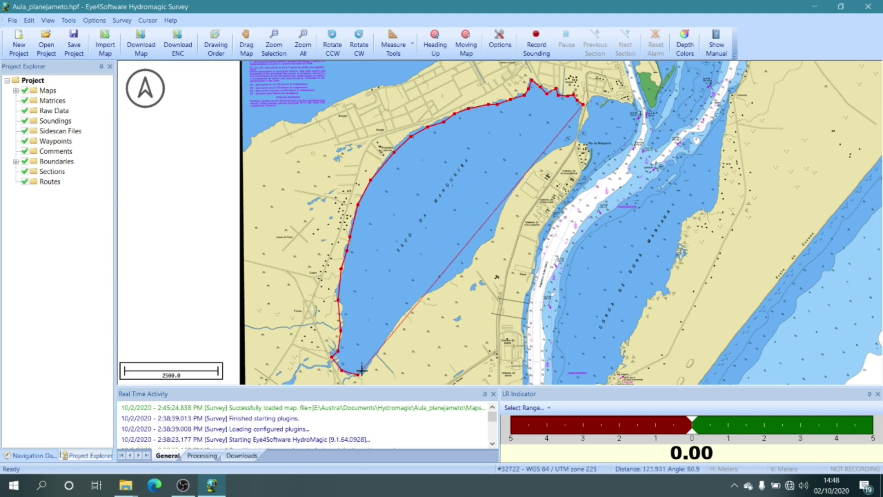
{"action": "left_click", "coordinate": [373, 363]}
{"action": "left_click", "coordinate": [385, 340]}
{"action": "left_click", "coordinate": [402, 319]}
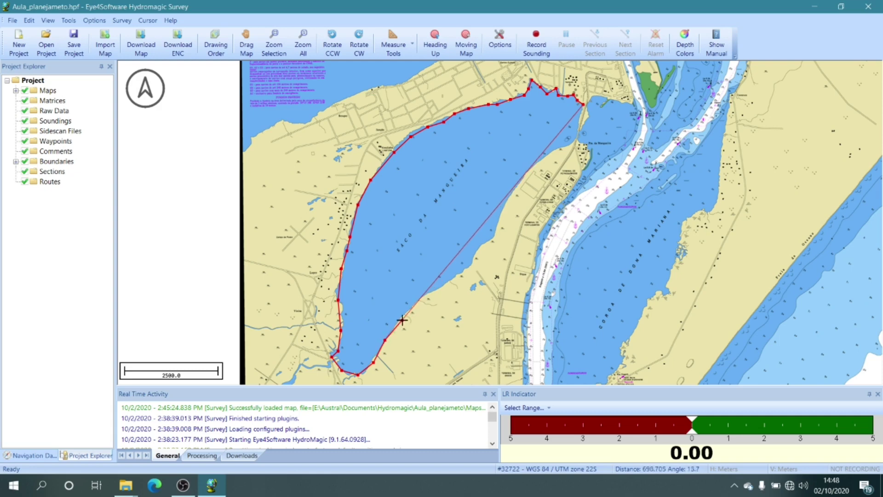
{"action": "left_click", "coordinate": [431, 293]}
{"action": "left_click", "coordinate": [451, 284]}
{"action": "left_click", "coordinate": [468, 264]}
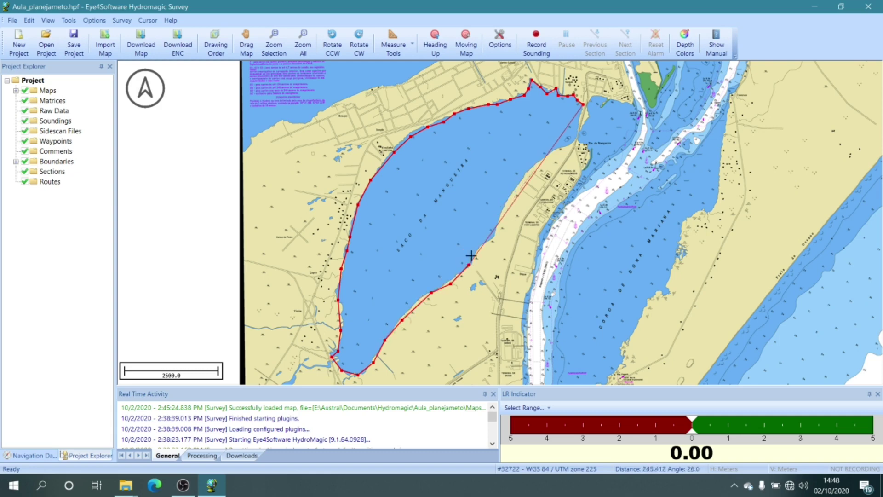
{"action": "left_click", "coordinate": [479, 249]}
{"action": "left_click", "coordinate": [488, 242]}
{"action": "left_click", "coordinate": [497, 235]}
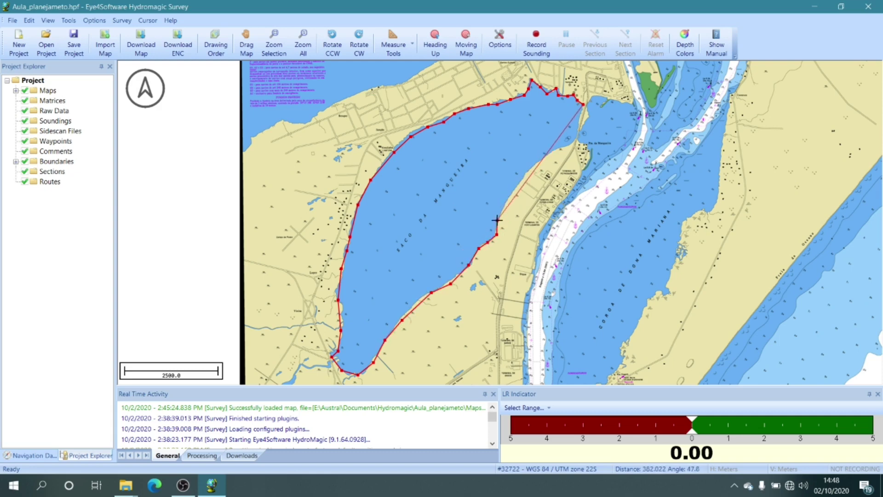
{"action": "left_click", "coordinate": [498, 220]}
{"action": "left_click", "coordinate": [510, 195]}
{"action": "left_click", "coordinate": [525, 174]}
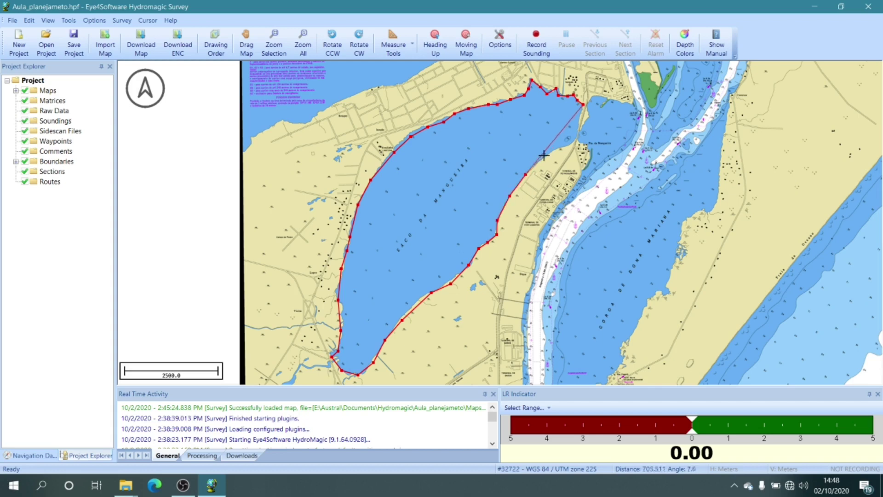
{"action": "left_click", "coordinate": [547, 153]}
{"action": "left_click", "coordinate": [567, 145]}
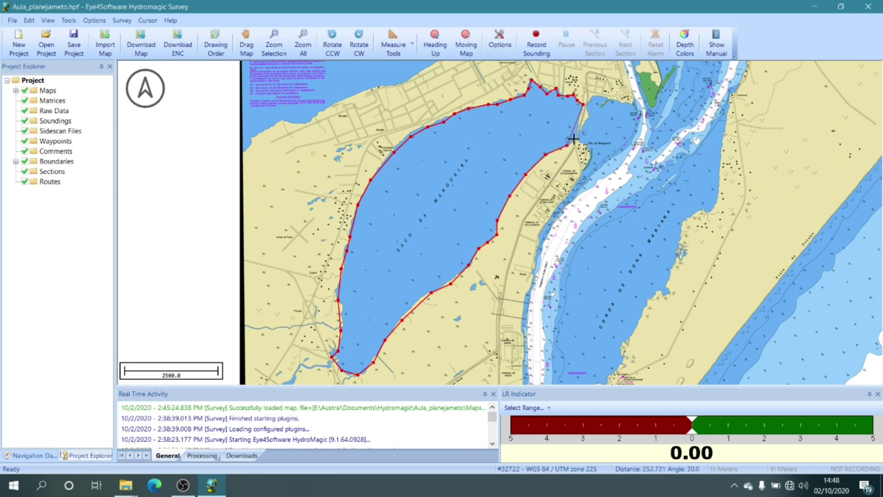
{"action": "left_click", "coordinate": [575, 136]}
{"action": "left_click", "coordinate": [583, 110]}
{"action": "double_click", "coordinate": [583, 110]}
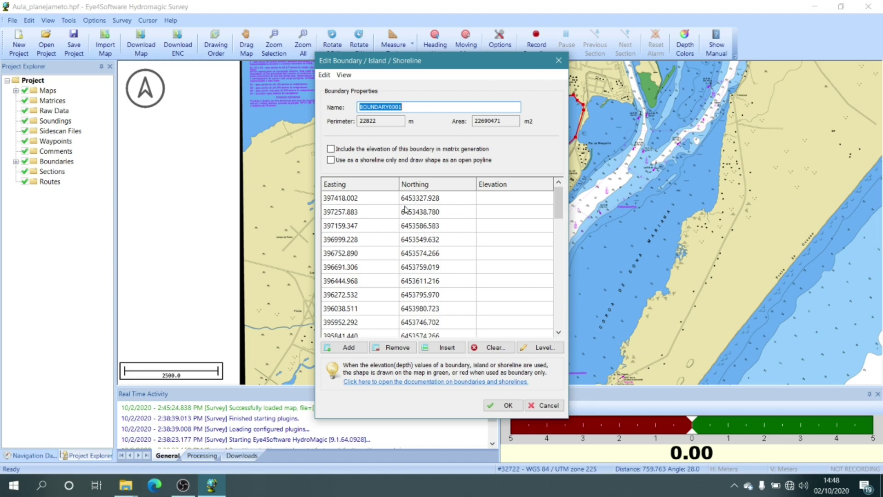
- Name the new boundary Saco_mangueira, check its perimeter and area, and save its properties
{"action": "mouse_move", "coordinate": [559, 201]}
{"action": "left_mouse_down"}
{"action": "mouse_move", "coordinate": [558, 311]}
{"action": "mouse_move", "coordinate": [536, 305]}
{"action": "mouse_move", "coordinate": [551, 205]}
{"action": "left_mouse_up"}
{"action": "type", "text": "Saco_mangueira"}
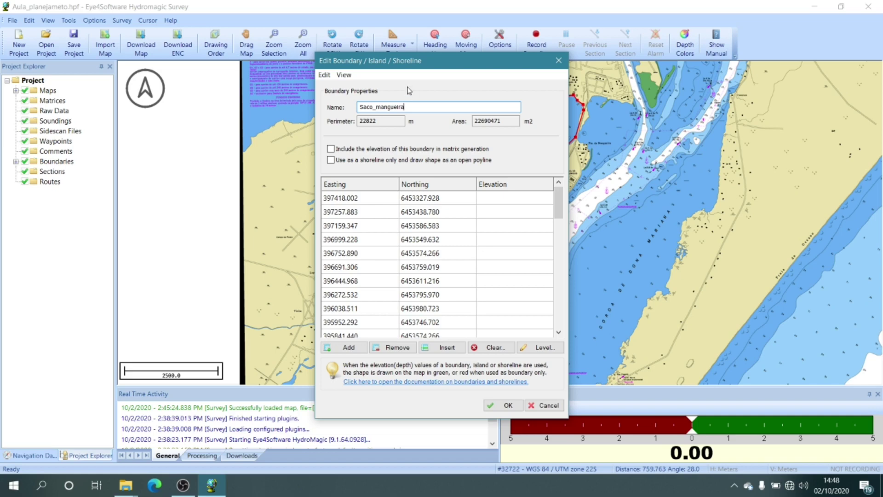
{"action": "double_click", "coordinate": [387, 119]}
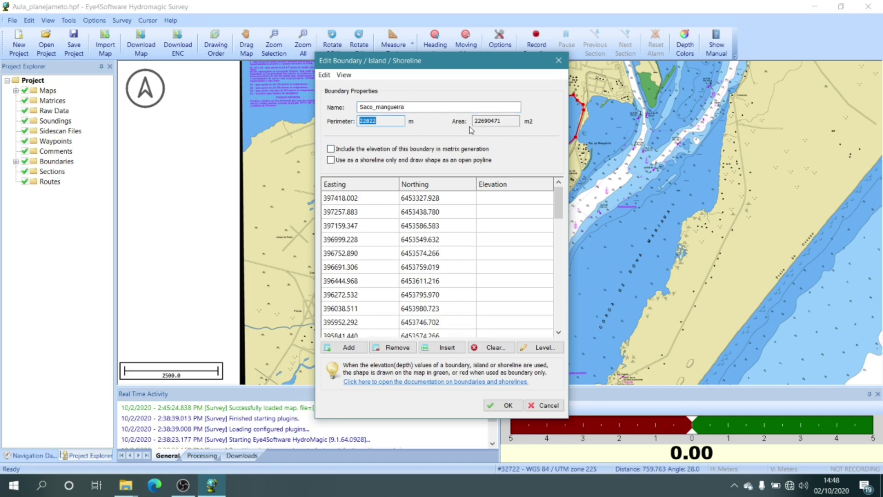
{"action": "double_click", "coordinate": [491, 120]}
{"action": "left_click", "coordinate": [490, 121]}
{"action": "left_click", "coordinate": [508, 406]}
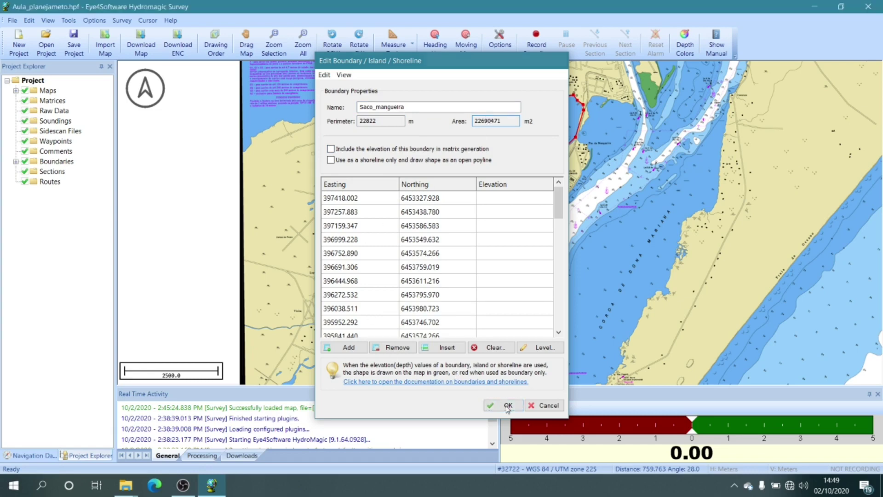
- Expand the project's boundaries and bring the drawn bay boundary into view on the map
{"action": "left_click", "coordinate": [15, 161]}
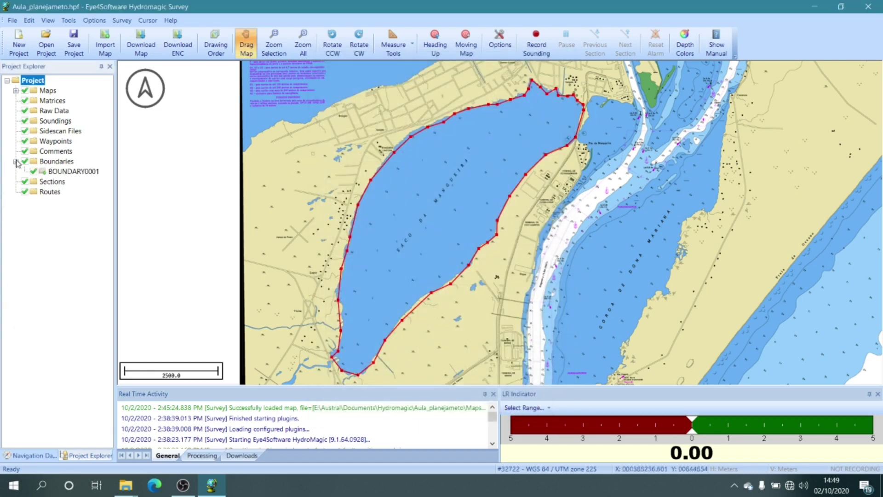
{"action": "left_click", "coordinate": [59, 174]}
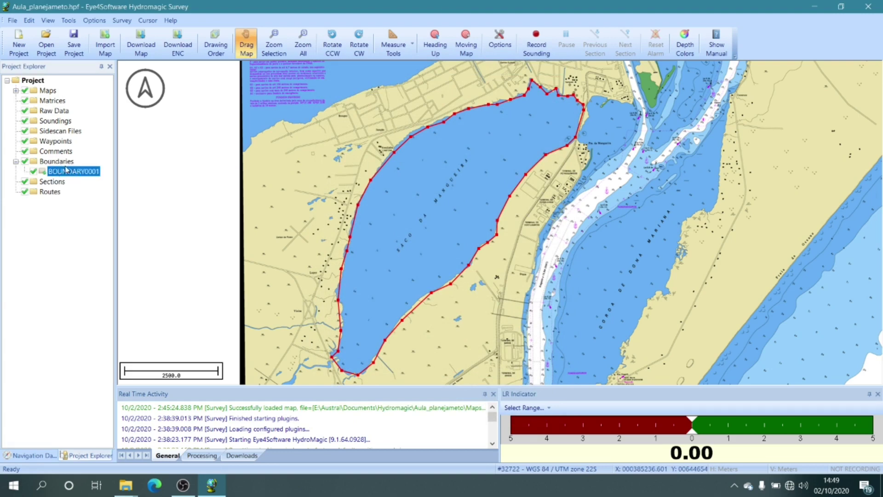
{"action": "left_click", "coordinate": [66, 164]}
{"action": "left_click", "coordinate": [67, 173]}
{"action": "double_click", "coordinate": [85, 174]}
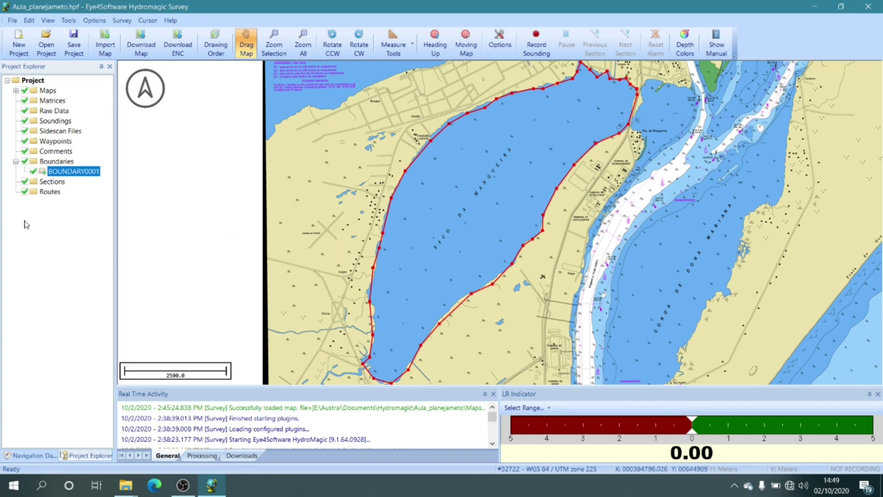
- Start generating cross sections and set the survey line direction to -45 degrees, without referencing an existing section
{"action": "left_click", "coordinate": [44, 184]}
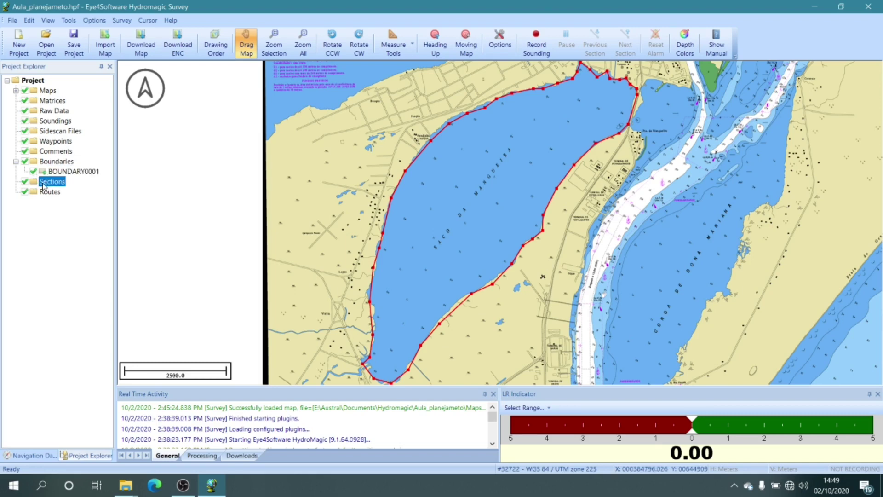
{"action": "right_click", "coordinate": [43, 185]}
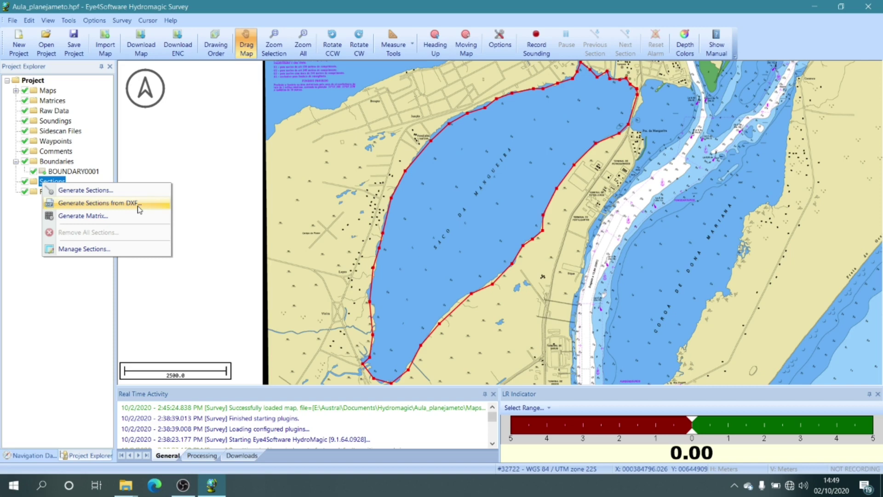
{"action": "left_click", "coordinate": [95, 193]}
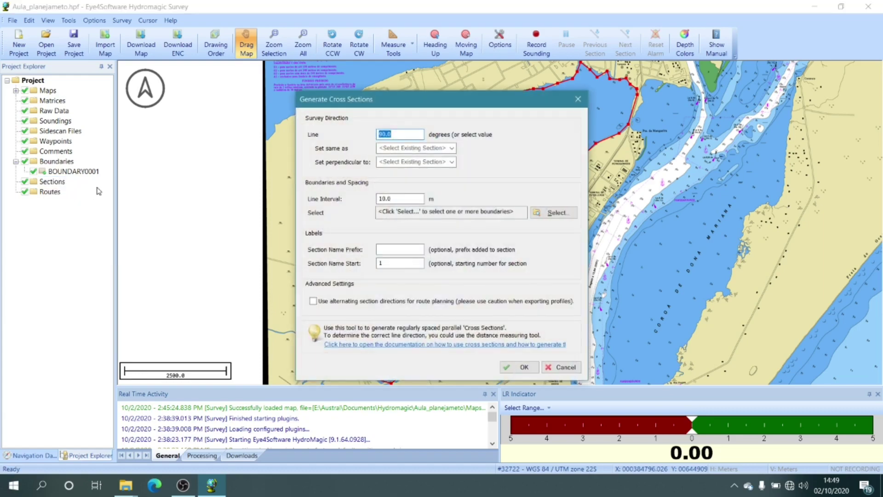
{"action": "left_click_drag", "start_coordinate": [399, 98], "coordinate": [174, 105]}
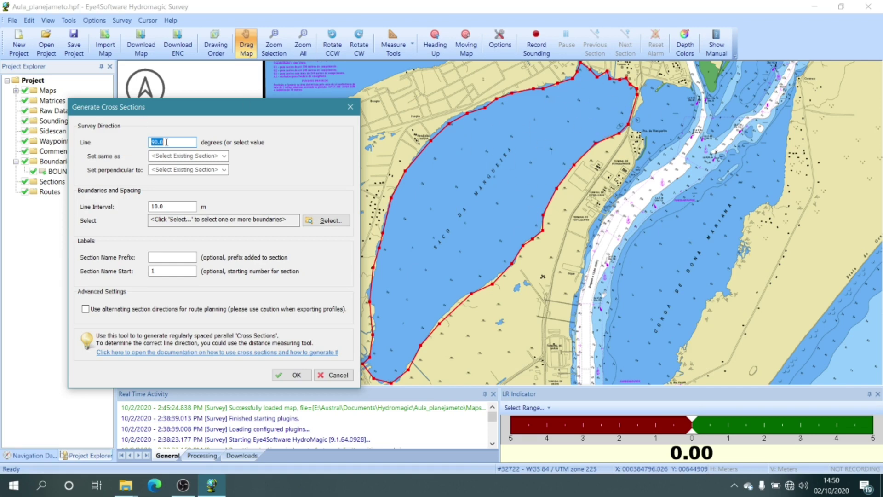
{"action": "type", "text": "-45"}
{"action": "left_click", "coordinate": [226, 156]}
{"action": "left_click", "coordinate": [226, 156]}
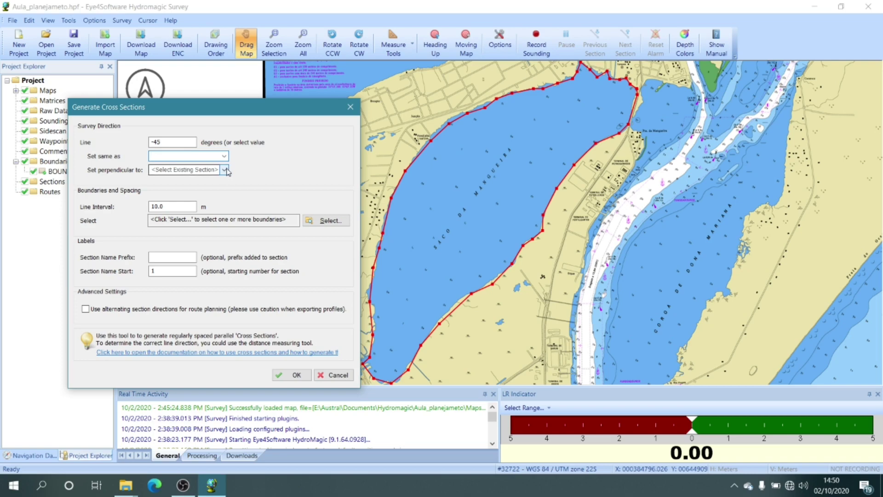
{"action": "left_click", "coordinate": [226, 172]}
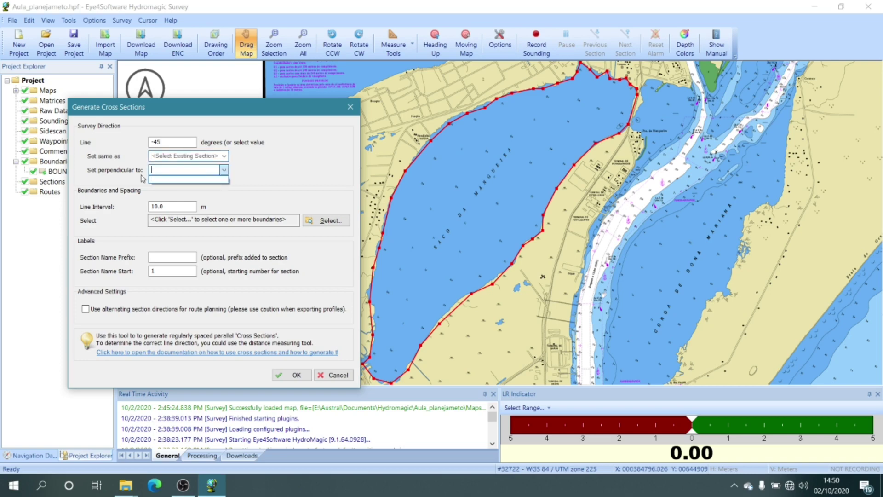
{"action": "left_click", "coordinate": [243, 178]}
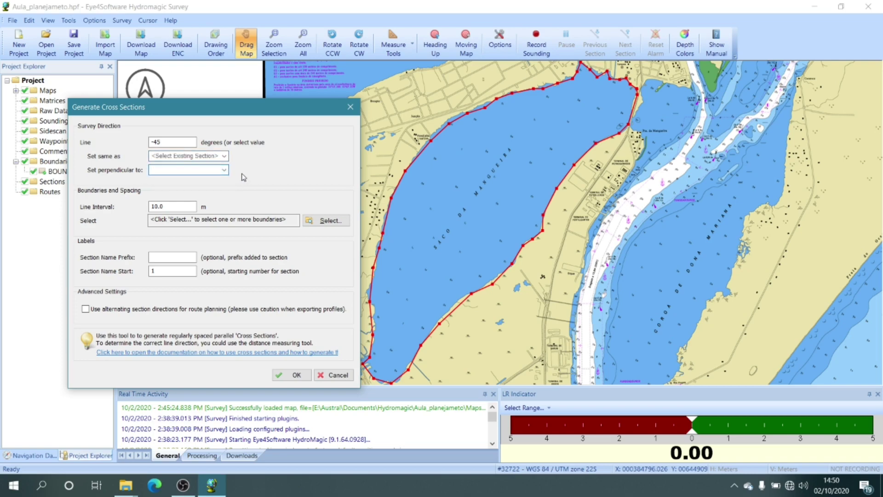
- Set the cross-section line interval to 100 m and select Saco_mangueira as the boundary
{"action": "key", "text": "Tab"}
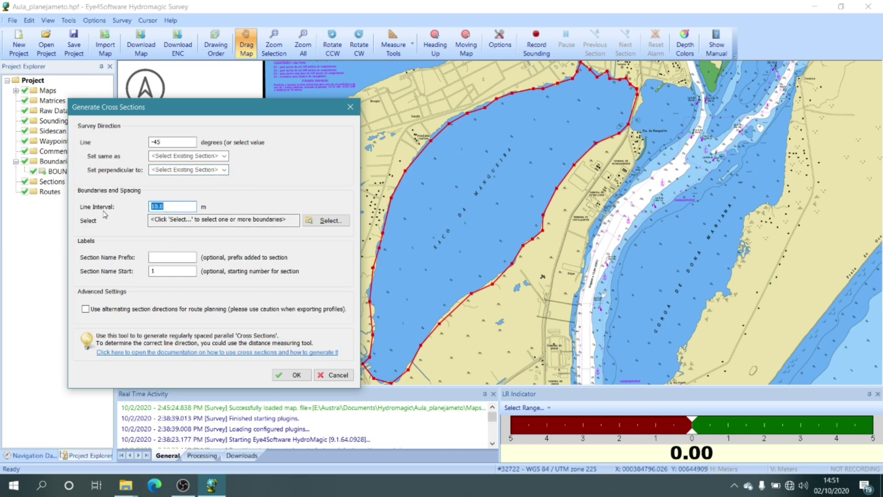
{"action": "type", "text": "1"}
{"action": "left_click", "coordinate": [308, 224]}
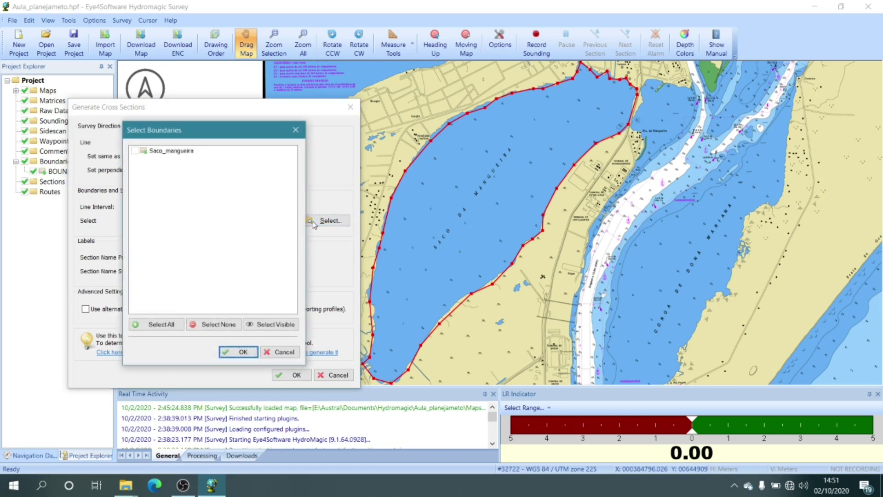
{"action": "left_click", "coordinate": [134, 150]}
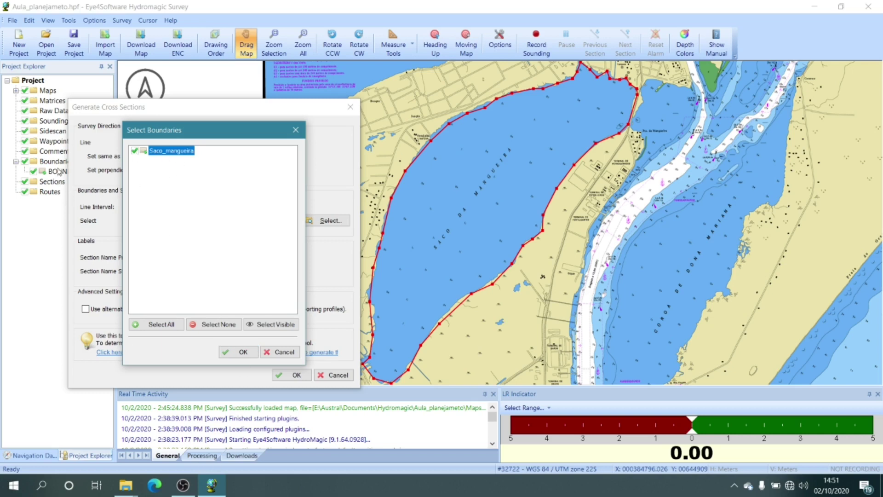
{"action": "left_click", "coordinate": [242, 353]}
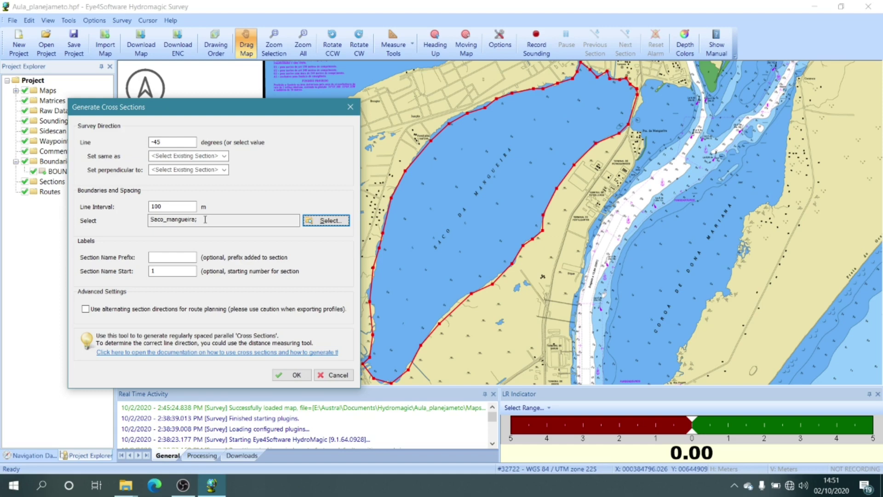
- Set the section name prefix to linha and generate the cross sections inside the bay boundary
{"action": "left_click", "coordinate": [165, 259]}
{"action": "left_click", "coordinate": [157, 273]}
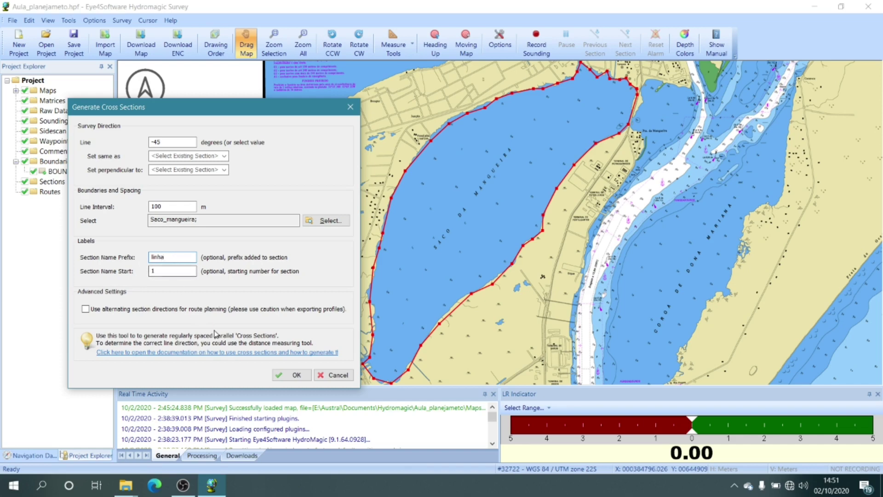
{"action": "left_click", "coordinate": [296, 375]}
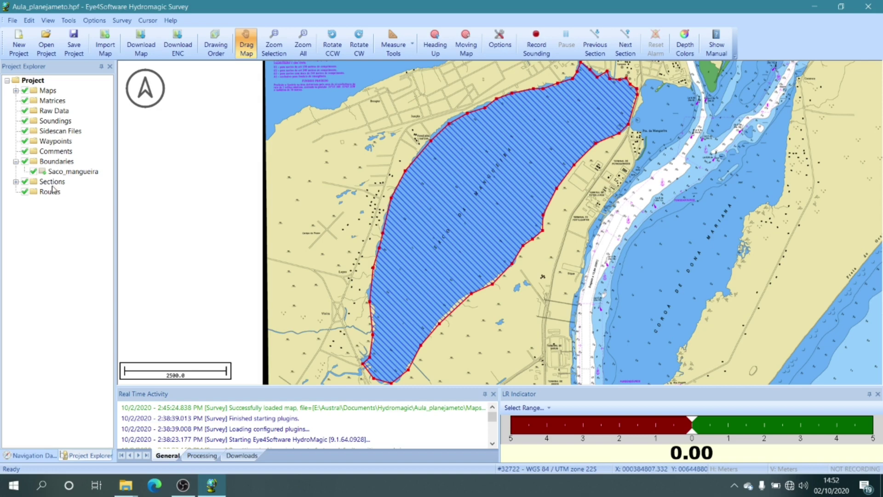
- Expand the project's sections and examine line linha0001A and its neighbouring survey lines up close on the map
{"action": "left_click", "coordinate": [16, 182]}
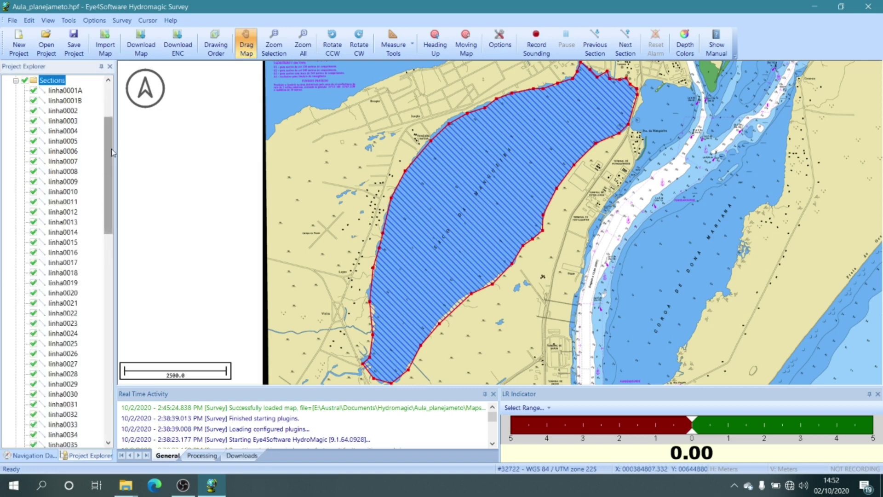
{"action": "mouse_move", "coordinate": [114, 149]}
{"action": "left_mouse_down"}
{"action": "mouse_move", "coordinate": [111, 357]}
{"action": "mouse_move", "coordinate": [113, 137]}
{"action": "left_mouse_up"}
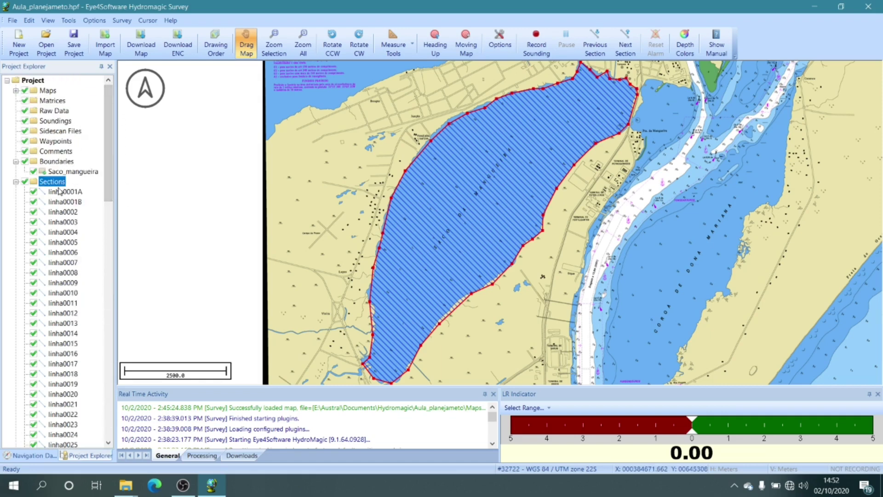
{"action": "left_click", "coordinate": [65, 192]}
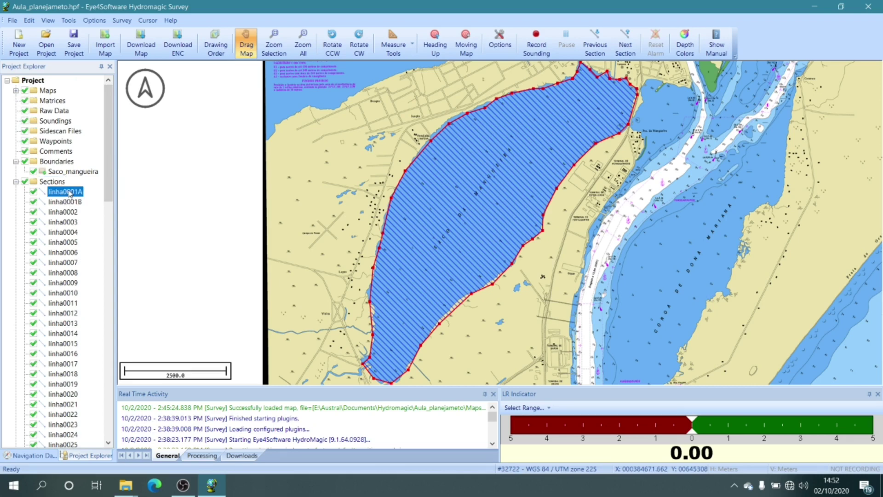
{"action": "double_click", "coordinate": [70, 193]}
{"action": "scroll", "coordinate": [581, 258], "scroll_direction": "down", "scroll_amount": 3}
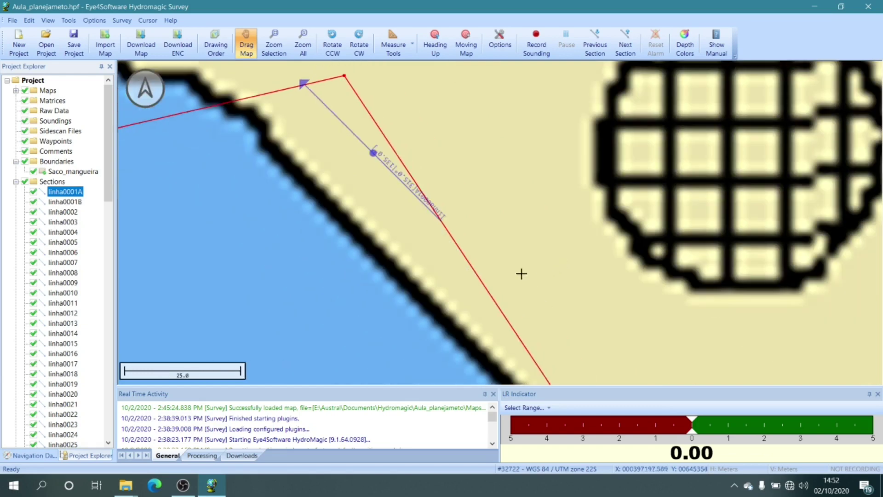
{"action": "scroll", "coordinate": [539, 289], "scroll_direction": "down", "scroll_amount": 3}
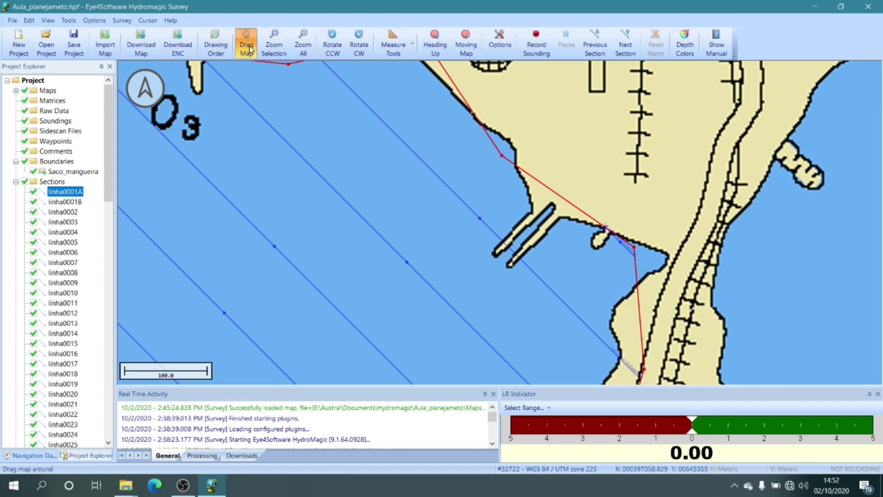
{"action": "left_click_drag", "start_coordinate": [475, 123], "coordinate": [425, 194]}
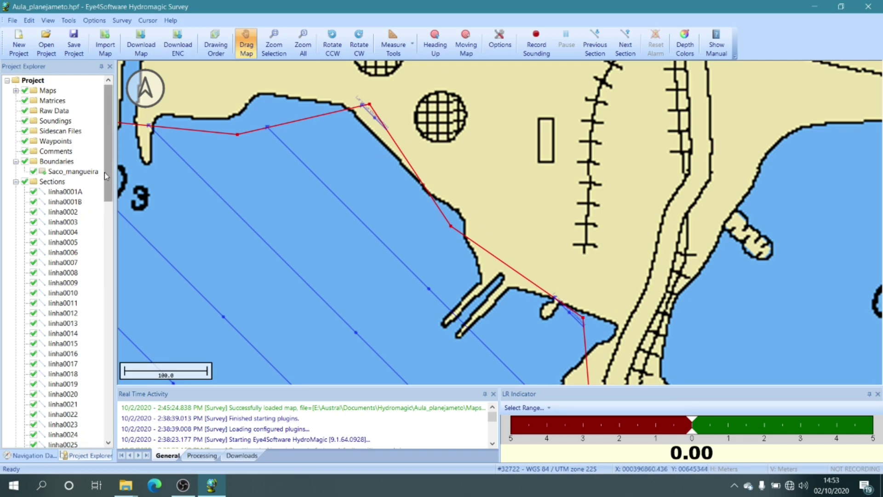
- Start generating a second set of sections perpendicular to linha0002, with a line interval of 500 m
{"action": "mouse_move", "coordinate": [106, 193]}
{"action": "left_mouse_down"}
{"action": "mouse_move", "coordinate": [103, 430]}
{"action": "mouse_move", "coordinate": [105, 193]}
{"action": "left_mouse_up"}
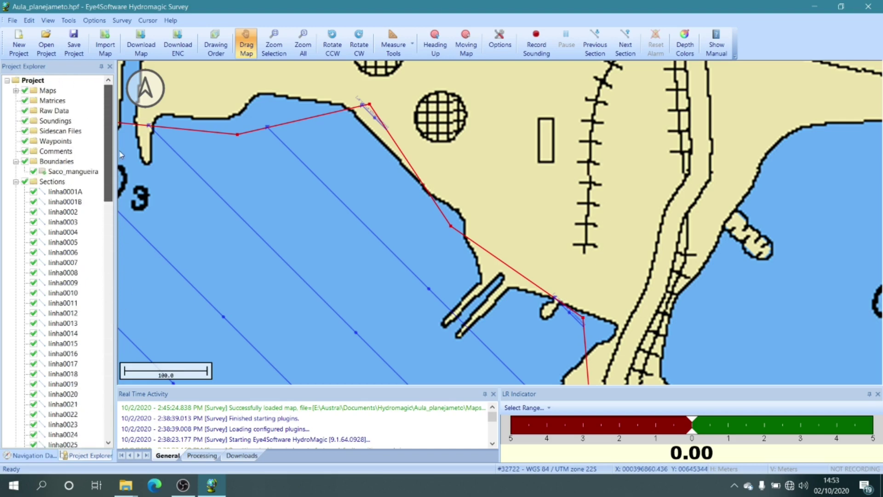
{"action": "left_click", "coordinate": [38, 184]}
{"action": "right_click", "coordinate": [55, 183]}
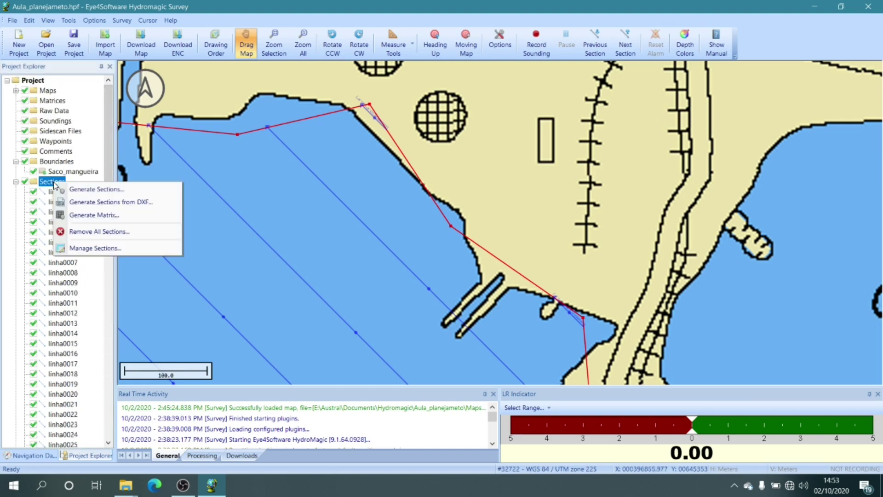
{"action": "left_click", "coordinate": [87, 189]}
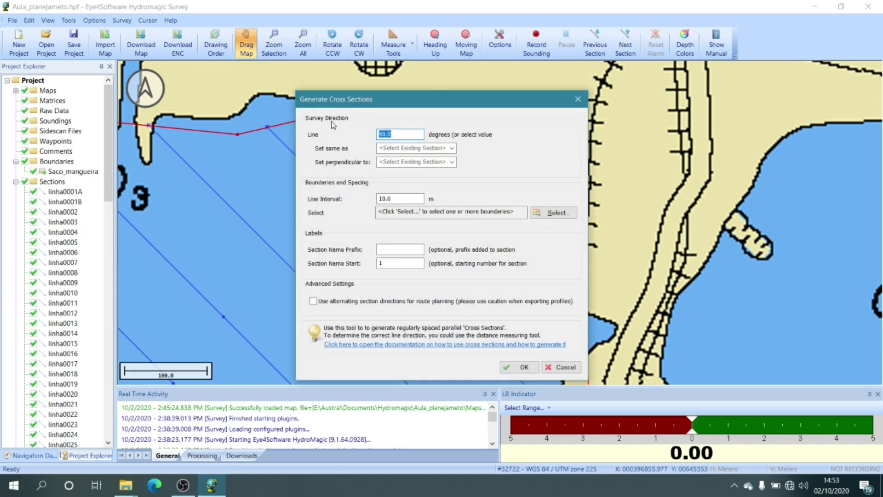
{"action": "left_click", "coordinate": [452, 162]}
{"action": "left_click", "coordinate": [390, 187]}
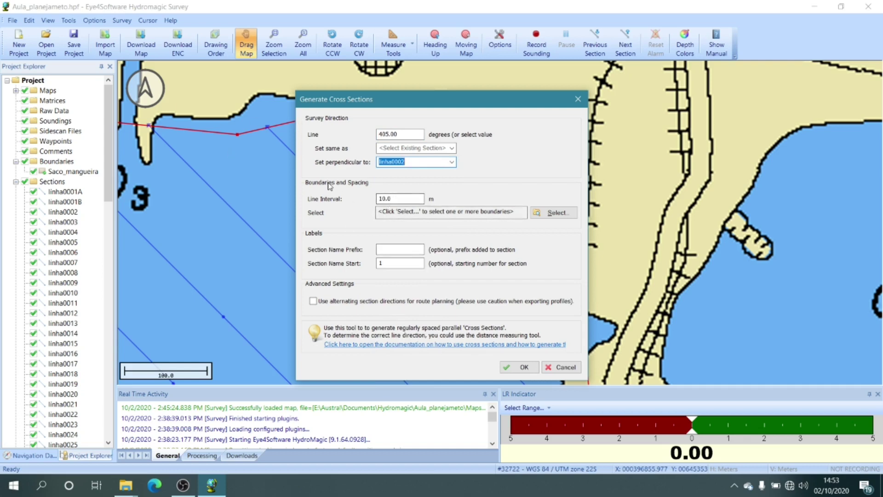
{"action": "key", "text": "Tab"}
{"action": "type", "text": "5"}
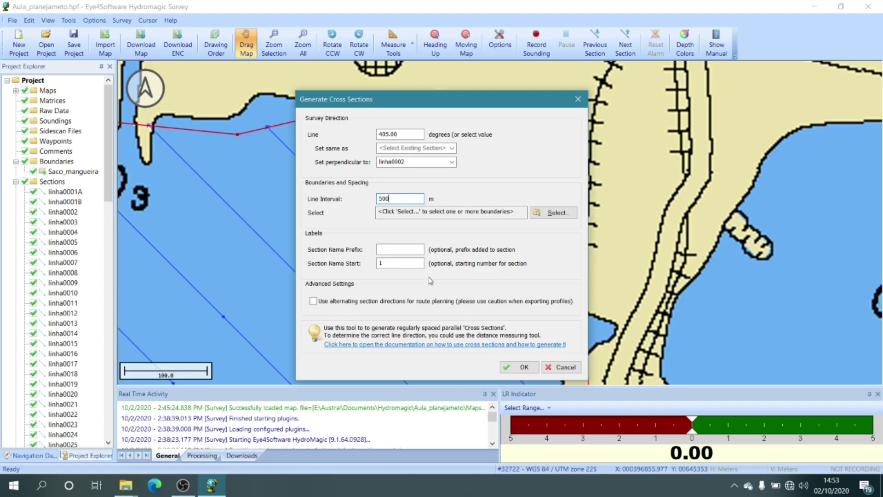
- Generate the perpendicular sections within the Saco_mangueira boundary, using the section name prefix verif
{"action": "left_click", "coordinate": [554, 212]}
{"action": "left_click", "coordinate": [363, 143]}
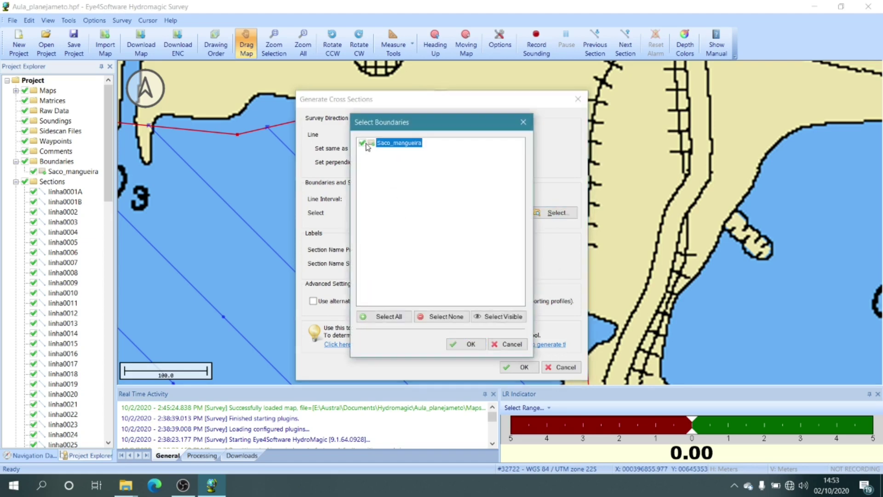
{"action": "left_click", "coordinate": [468, 345]}
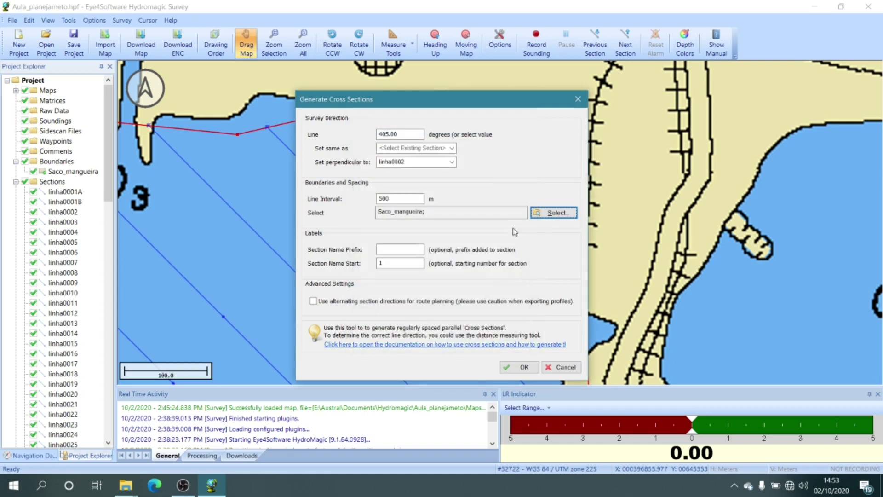
{"action": "left_click", "coordinate": [410, 249]}
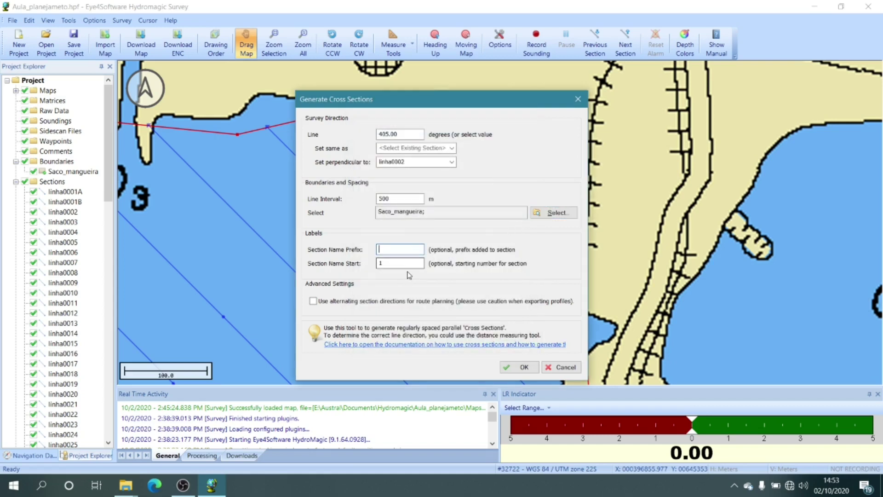
{"action": "type", "text": "verif"}
{"action": "left_click", "coordinate": [516, 367]}
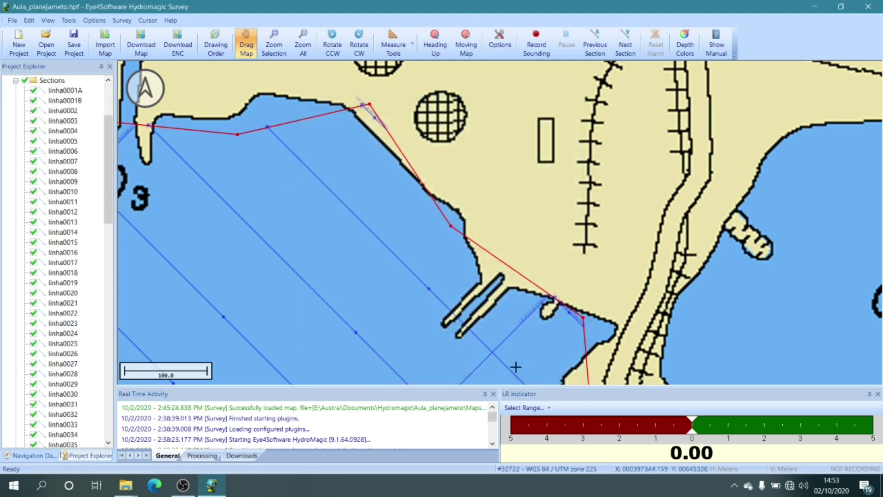
- Review the crossing survey lines over the whole bay and the verif entries in the section list, then collapse the project's sections and boundaries
{"action": "scroll", "coordinate": [349, 331], "scroll_direction": "down", "scroll_amount": 4}
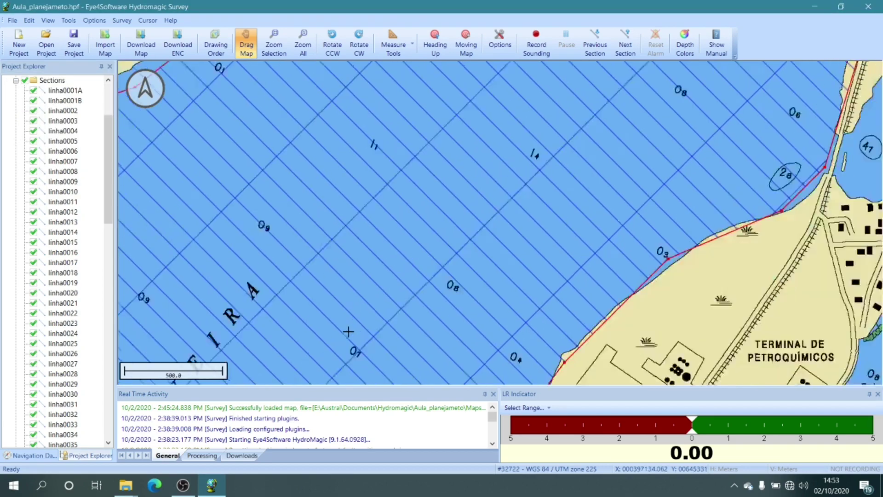
{"action": "scroll", "coordinate": [348, 331], "scroll_direction": "down", "scroll_amount": 5}
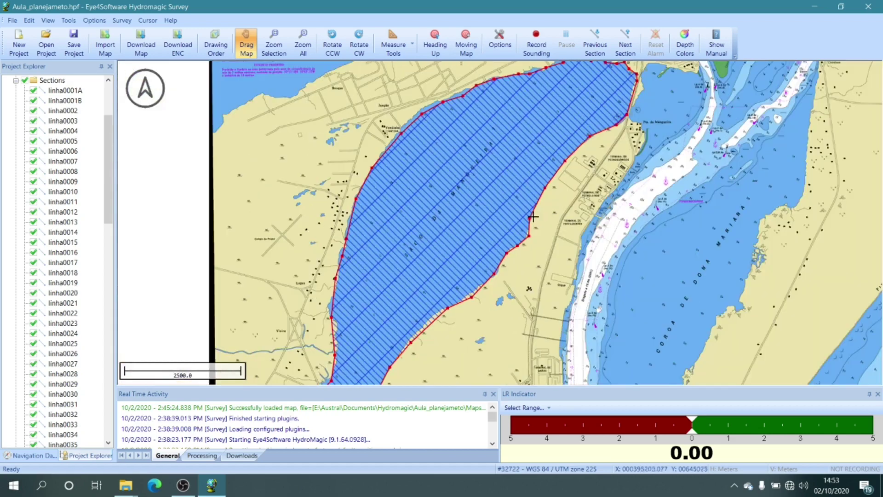
{"action": "scroll", "coordinate": [512, 207], "scroll_direction": "down", "scroll_amount": 1}
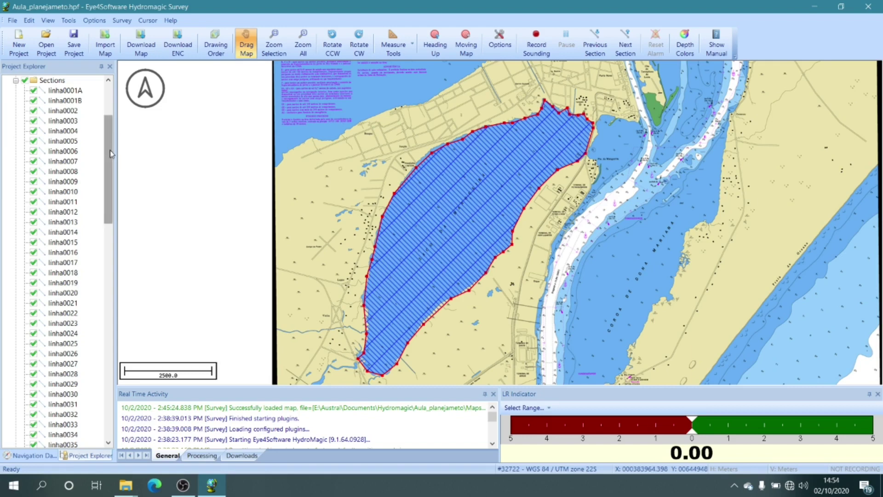
{"action": "left_click_drag", "start_coordinate": [110, 150], "coordinate": [108, 414]}
{"action": "left_click", "coordinate": [53, 356]}
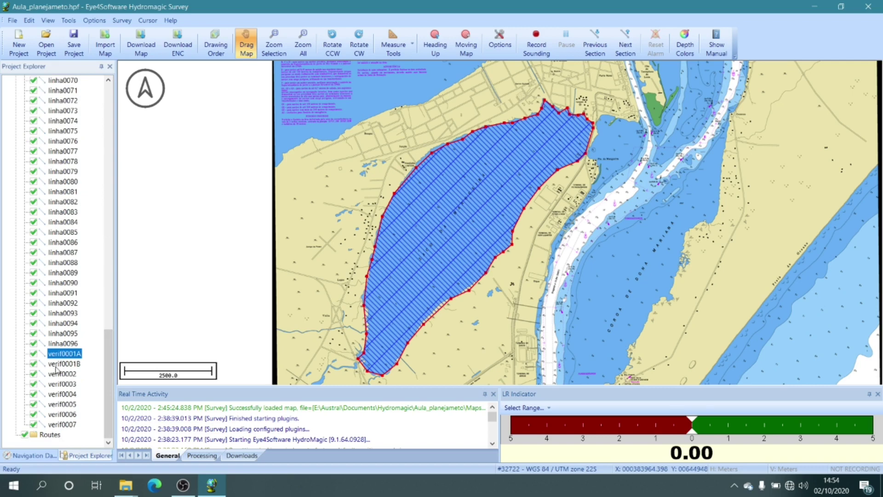
{"action": "left_click", "coordinate": [55, 374]}
{"action": "left_click", "coordinate": [57, 394]}
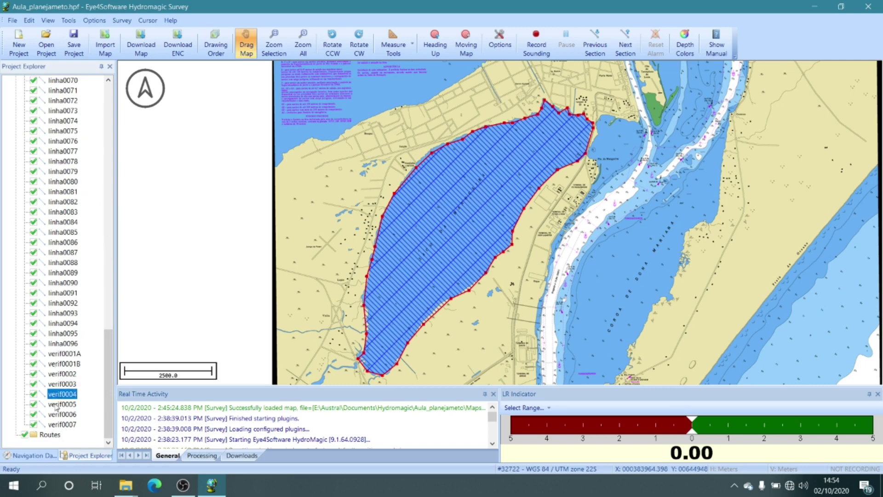
{"action": "left_click", "coordinate": [69, 425]}
{"action": "left_click_drag", "start_coordinate": [108, 422], "coordinate": [106, 88]}
{"action": "left_click", "coordinate": [16, 187]}
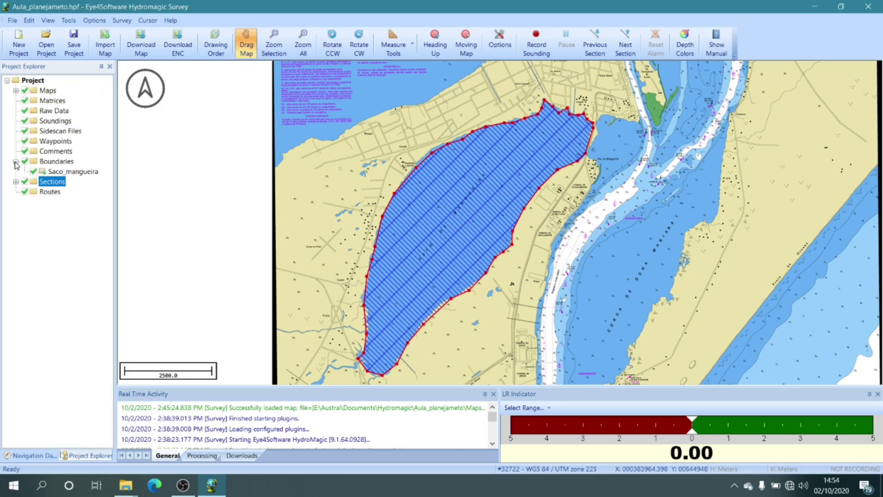
{"action": "left_click", "coordinate": [16, 162]}
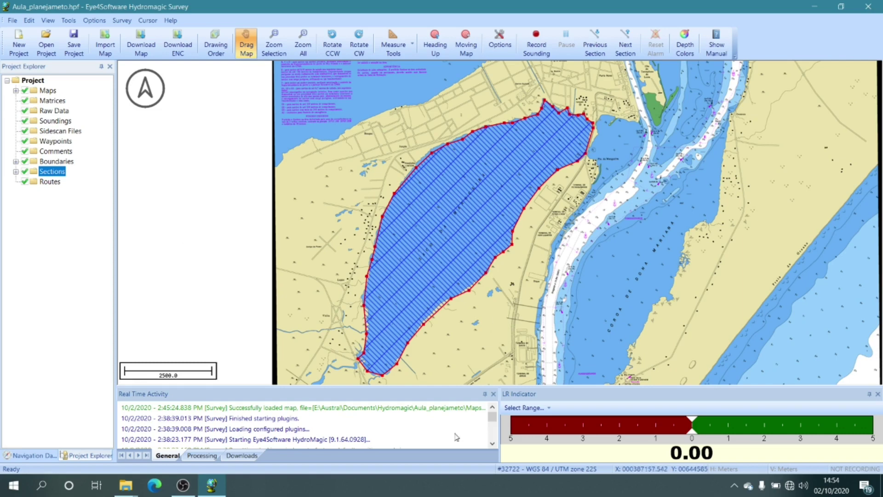
- Open the device preferences and bring up the list of drivers available for a new device
{"action": "left_click", "coordinate": [501, 41]}
{"action": "left_click", "coordinate": [495, 44]}
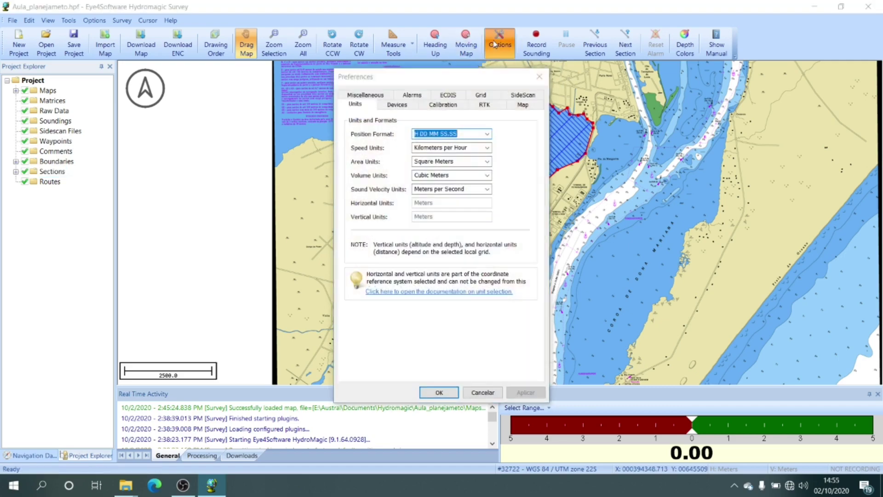
{"action": "left_click", "coordinate": [394, 108]}
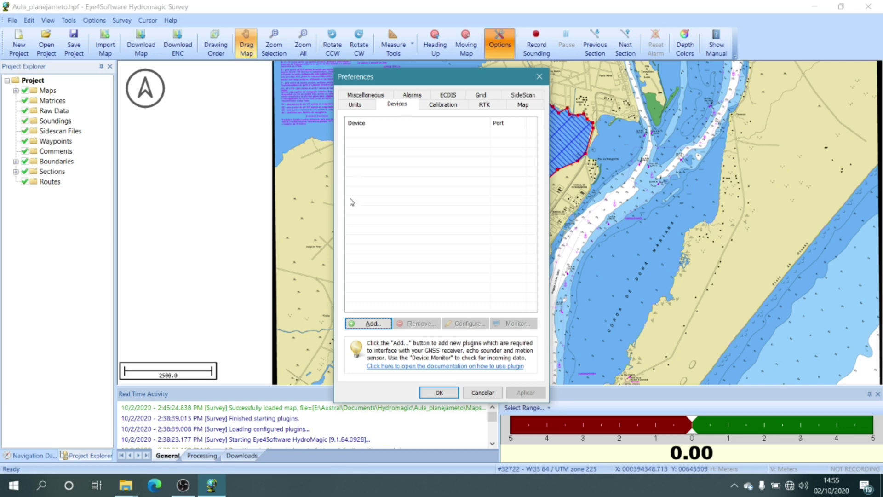
{"action": "left_click", "coordinate": [368, 324]}
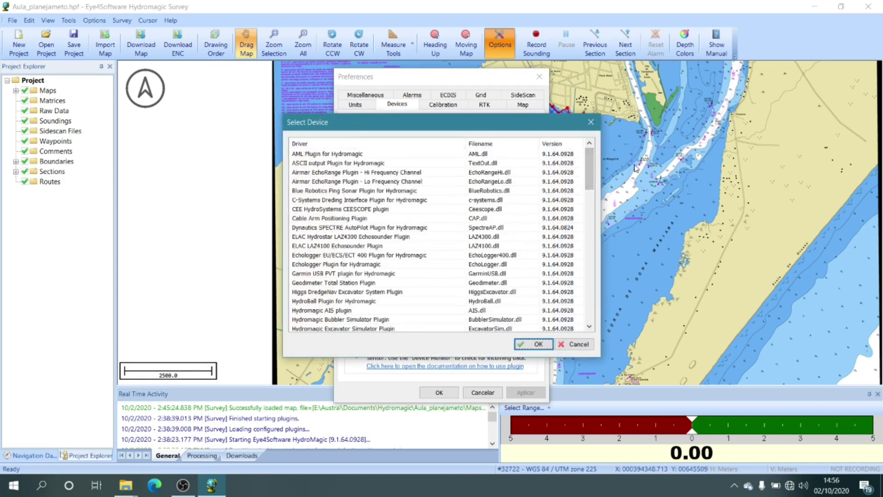
- Look through the list of available device drivers, from the Airmar EchoRange plugins down to the South and SyQwest echosounder plugins
{"action": "mouse_move", "coordinate": [589, 171]}
{"action": "left_mouse_down"}
{"action": "mouse_move", "coordinate": [573, 307]}
{"action": "mouse_move", "coordinate": [592, 276]}
{"action": "mouse_move", "coordinate": [596, 177]}
{"action": "left_mouse_up"}
{"action": "left_click", "coordinate": [326, 174]}
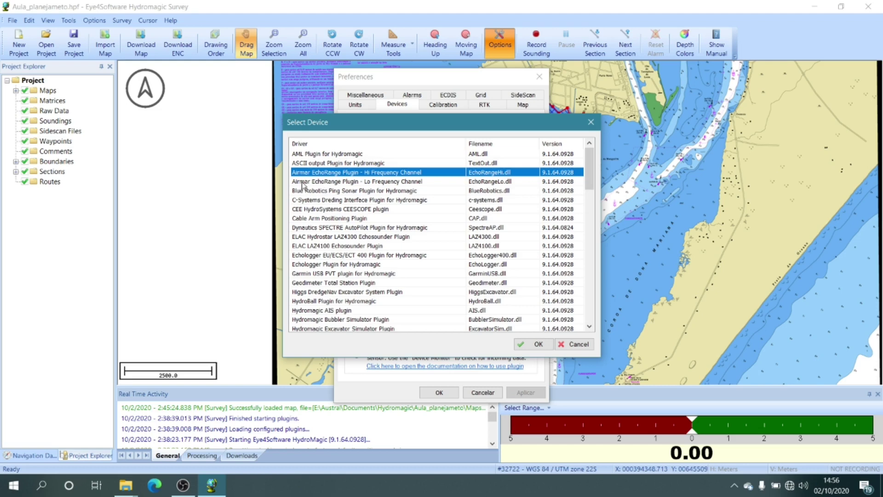
{"action": "left_click", "coordinate": [314, 183]}
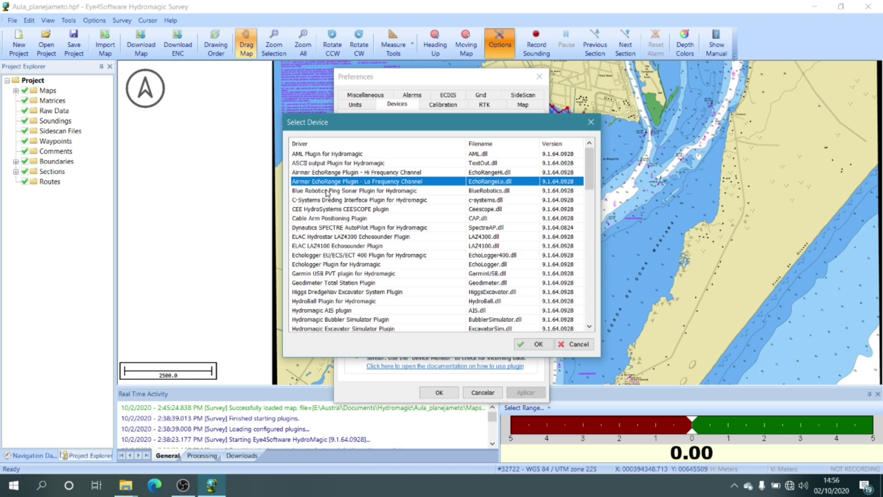
{"action": "left_click", "coordinate": [328, 191]}
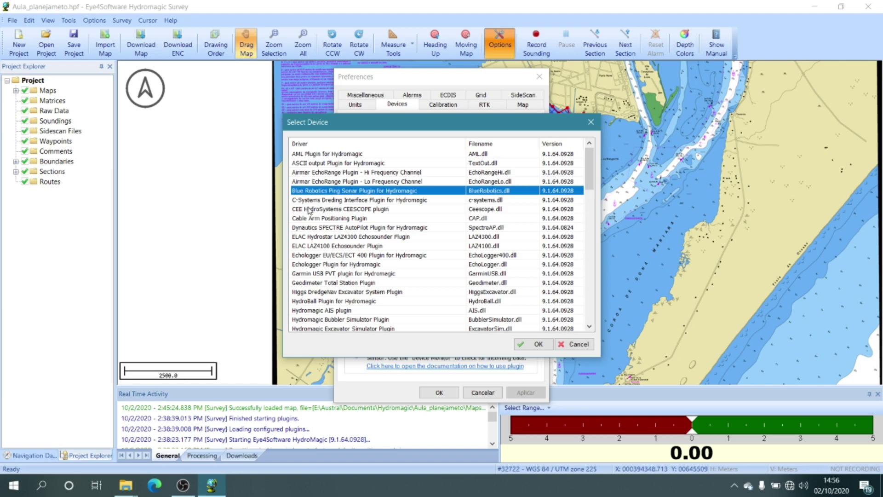
{"action": "left_click", "coordinate": [361, 202]}
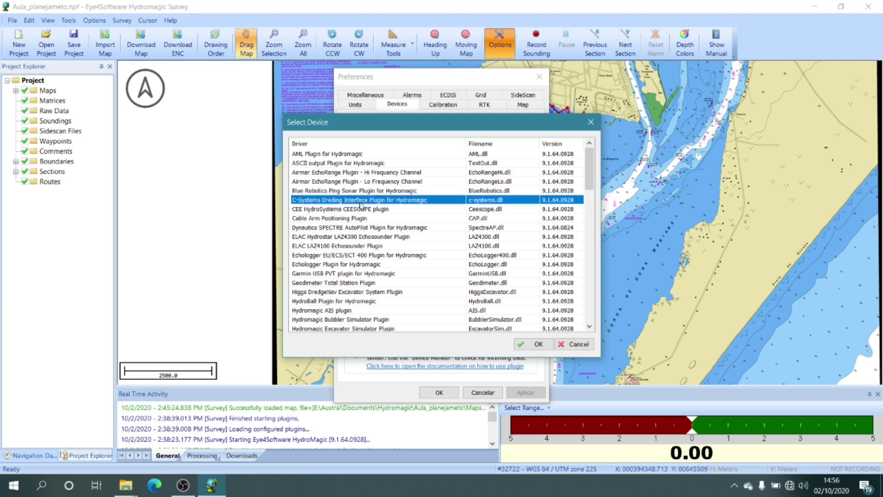
{"action": "left_click", "coordinate": [325, 219]}
{"action": "left_click", "coordinate": [325, 228]}
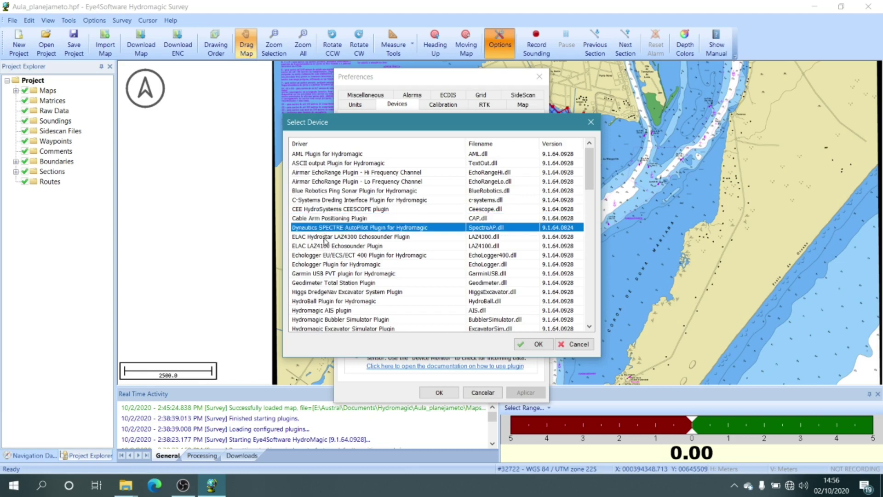
{"action": "left_click", "coordinate": [325, 240]}
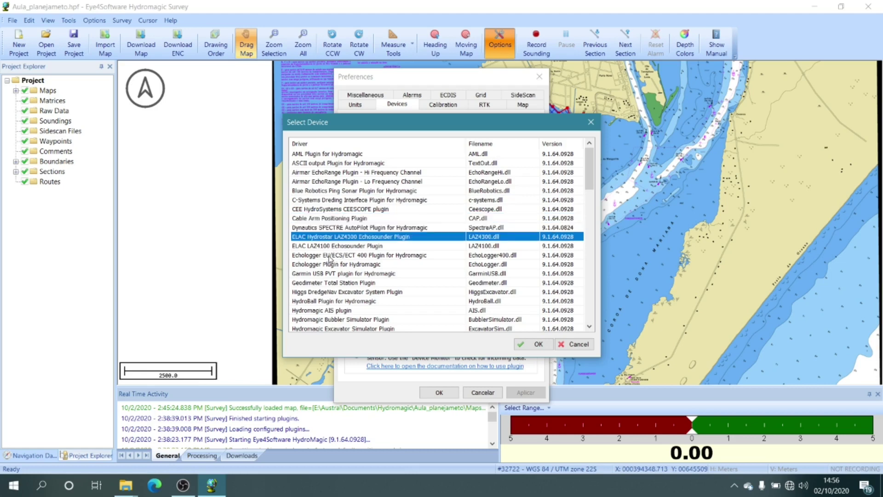
{"action": "left_click", "coordinate": [325, 256]}
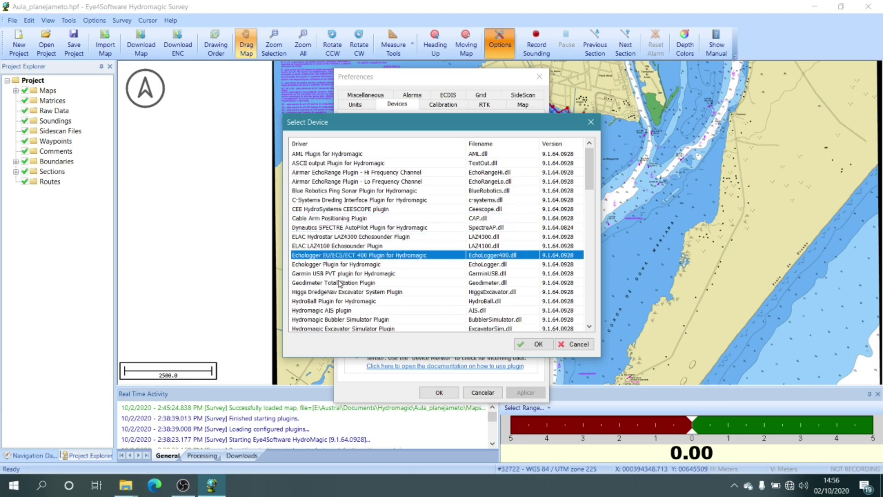
{"action": "left_click", "coordinate": [339, 274]}
{"action": "scroll", "coordinate": [338, 278], "scroll_direction": "down", "scroll_amount": 1}
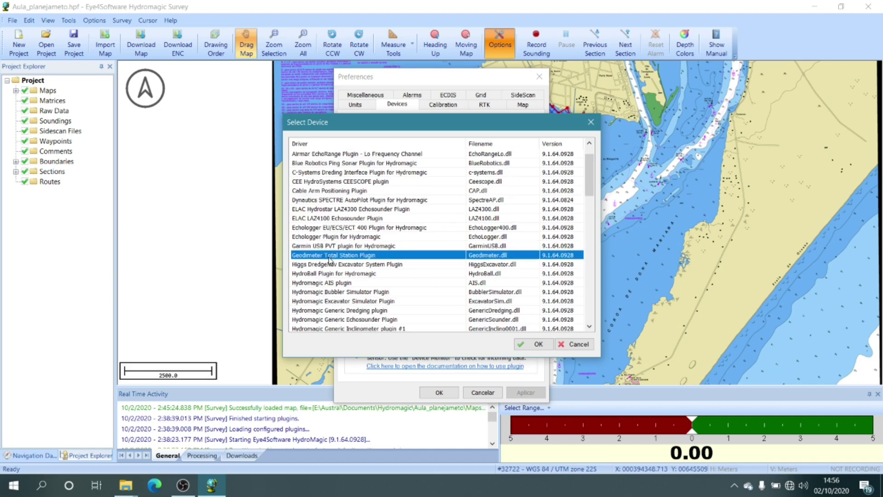
{"action": "left_click", "coordinate": [328, 256]}
{"action": "left_click", "coordinate": [332, 266]}
{"action": "scroll", "coordinate": [322, 278], "scroll_direction": "down", "scroll_amount": 3}
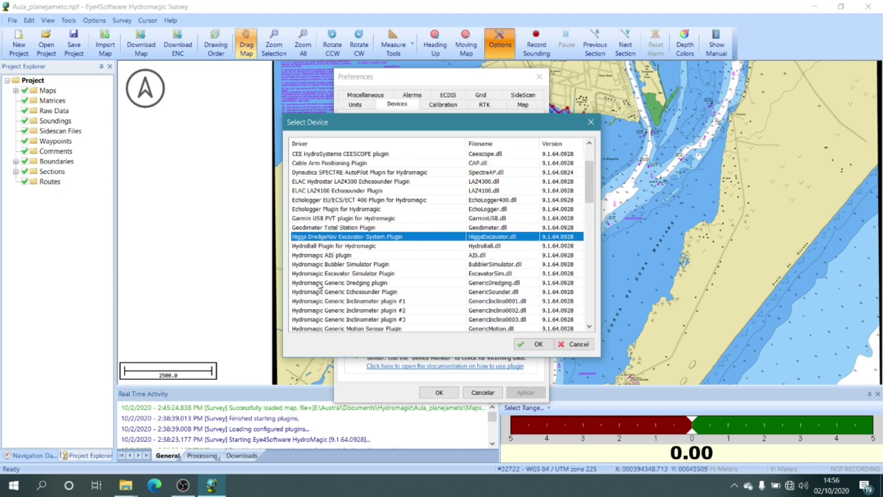
{"action": "scroll", "coordinate": [324, 279], "scroll_direction": "down", "scroll_amount": 5}
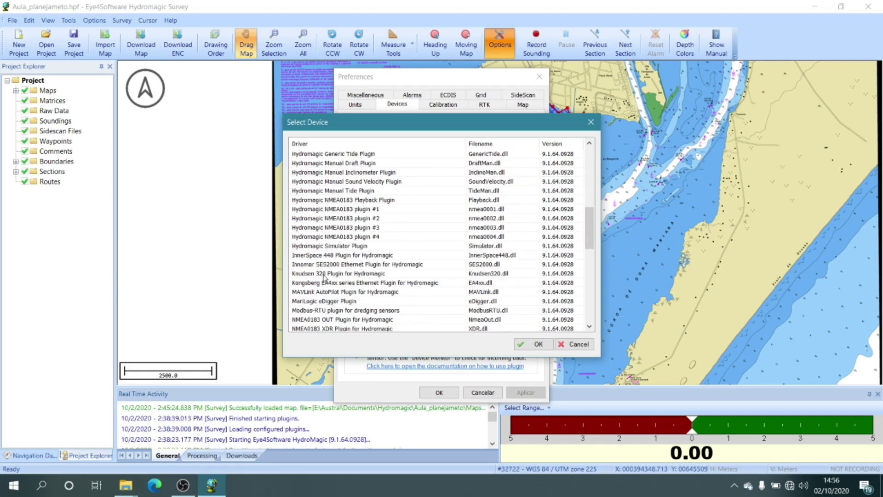
{"action": "scroll", "coordinate": [324, 276], "scroll_direction": "down", "scroll_amount": 7}
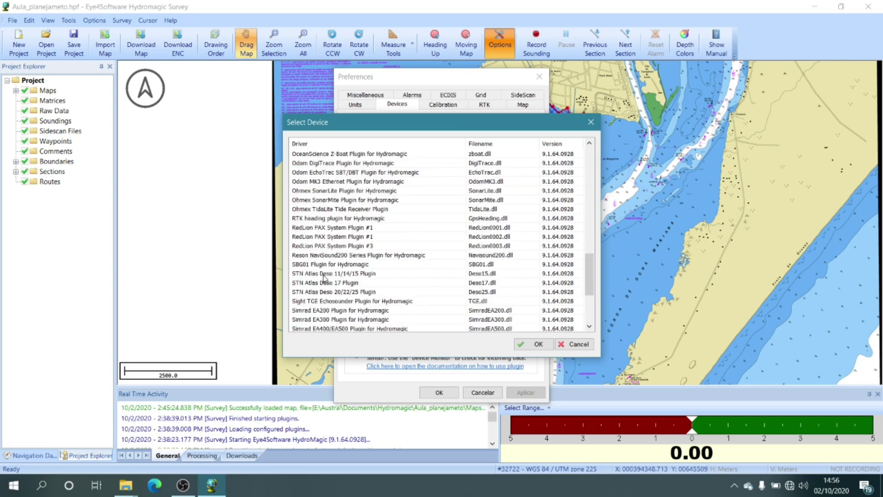
{"action": "scroll", "coordinate": [322, 272], "scroll_direction": "down", "scroll_amount": 3}
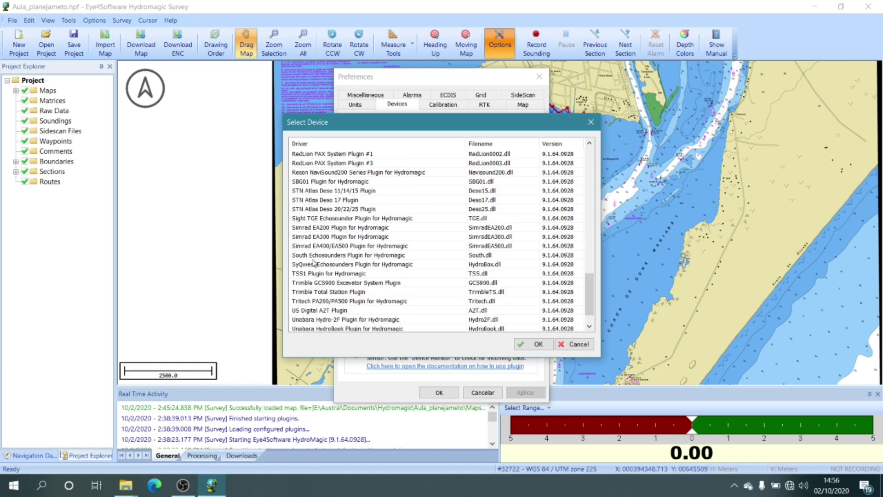
{"action": "left_click", "coordinate": [315, 257]}
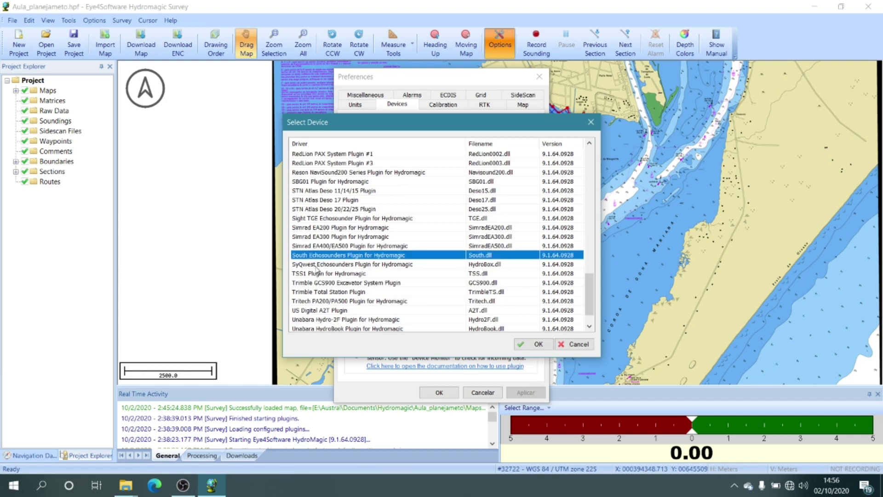
- Choose the Sight TGE Echosounder Plugin as the new device and check its connection types, keeping Serial
{"action": "left_click", "coordinate": [325, 220]}
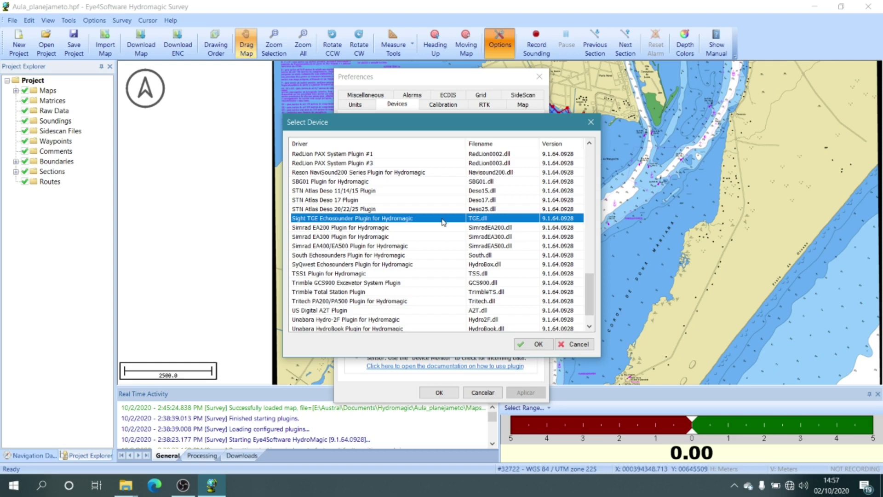
{"action": "left_click", "coordinate": [534, 345]}
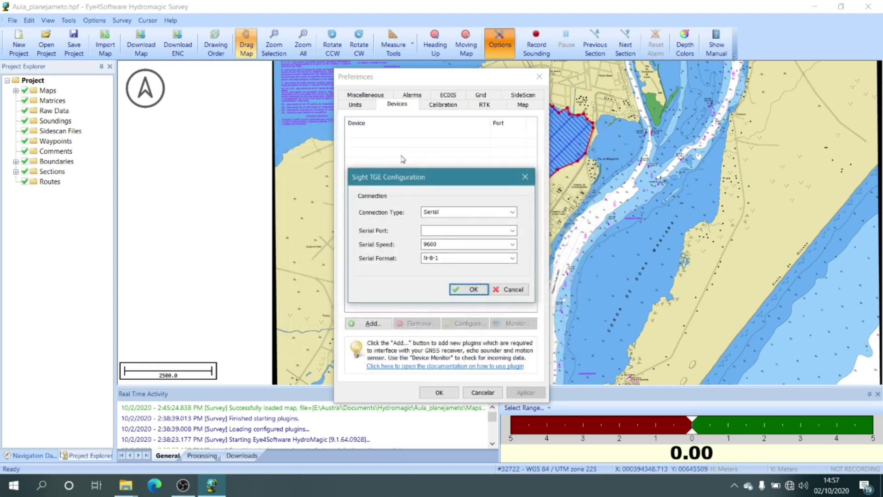
{"action": "left_click", "coordinate": [512, 212]}
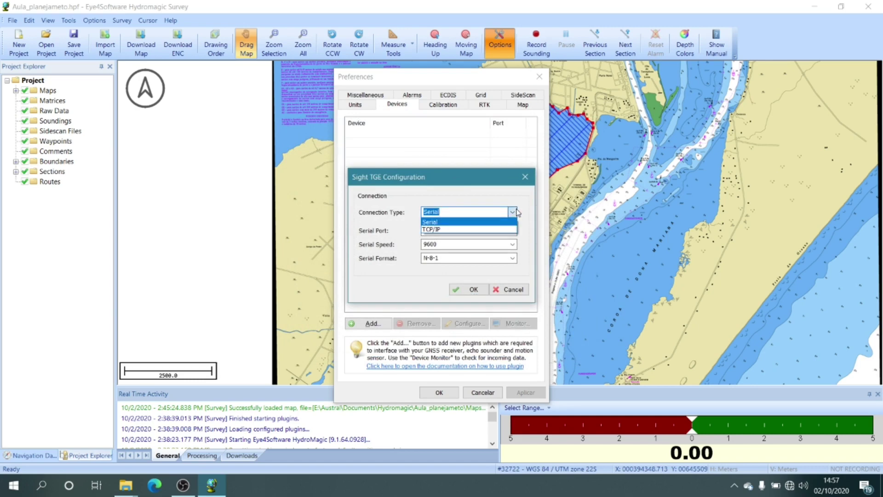
{"action": "left_click", "coordinate": [513, 212]}
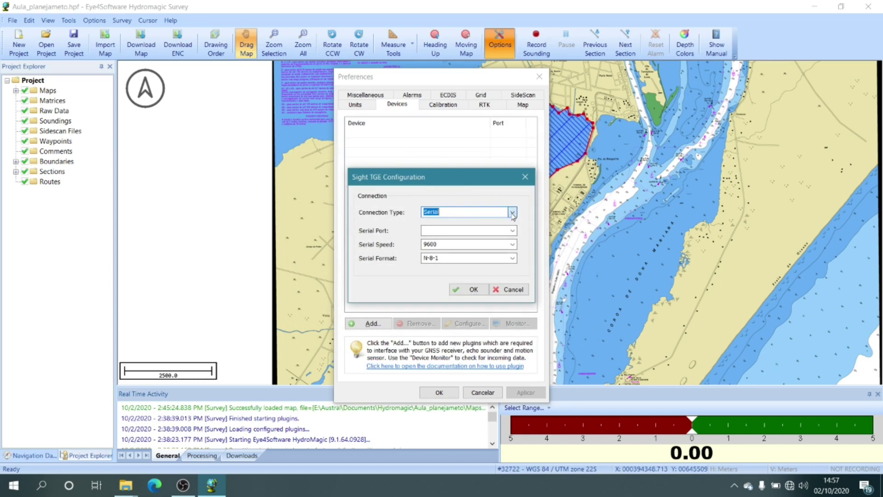
{"action": "left_click", "coordinate": [513, 212]}
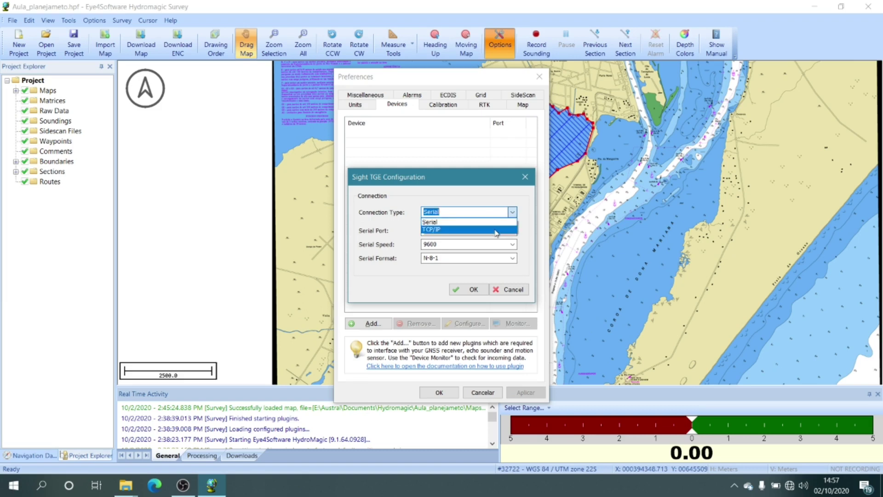
{"action": "left_click", "coordinate": [512, 214]}
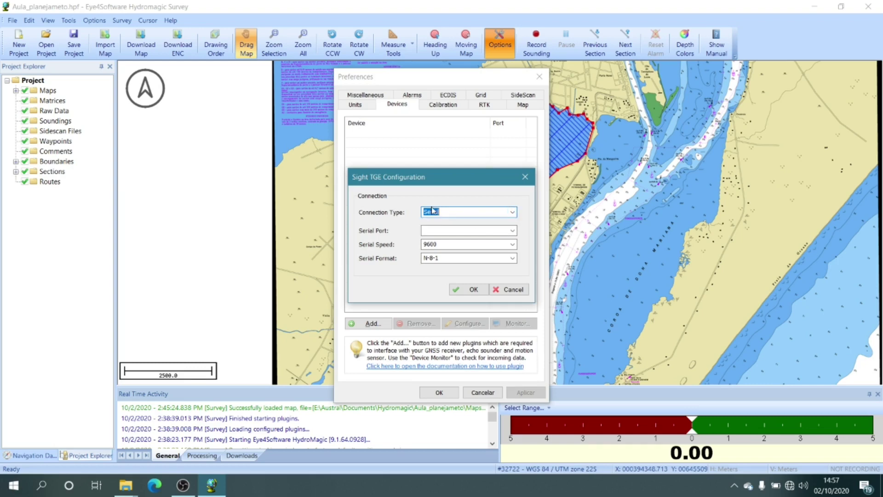
- Check the echosounder's serial port, speed and format options, and add the device with speed 9600 and format N-8-1
{"action": "left_click", "coordinate": [513, 231]}
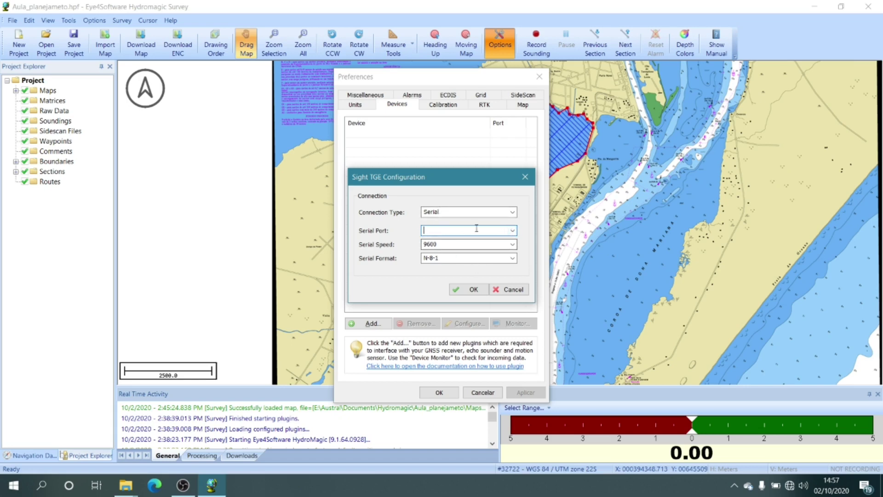
{"action": "left_click", "coordinate": [512, 244]}
{"action": "left_click", "coordinate": [512, 247]}
{"action": "left_click", "coordinate": [512, 259]}
{"action": "left_click", "coordinate": [509, 261]}
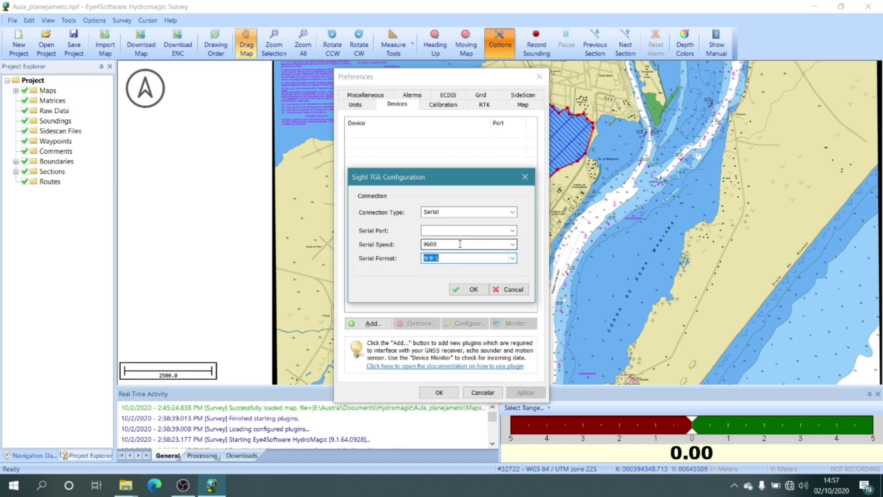
{"action": "left_click", "coordinate": [472, 291]}
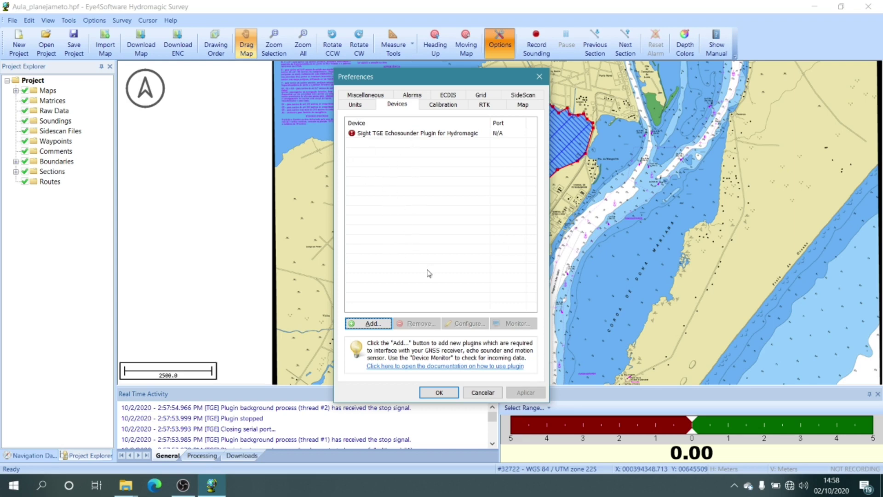
- Start adding a second device, choosing Hydromagic NMEA0183 plugin #1 from the driver list
{"action": "left_click", "coordinate": [372, 324]}
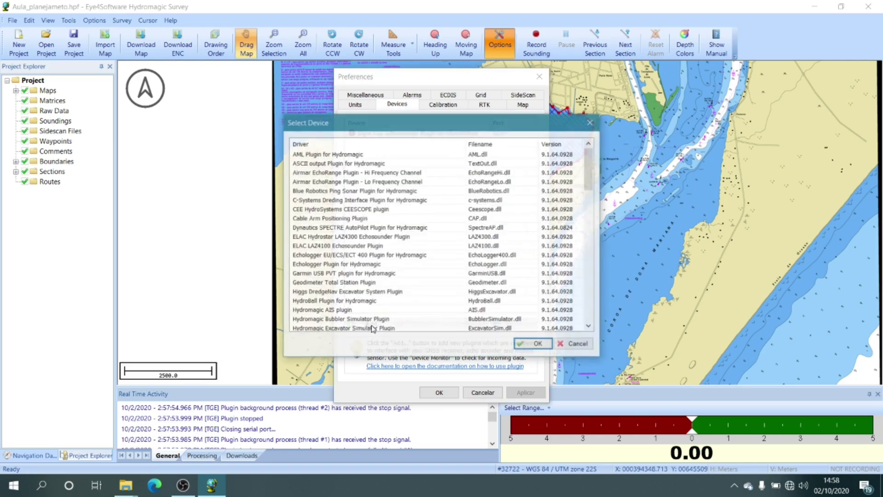
{"action": "mouse_move", "coordinate": [408, 125]}
{"action": "left_mouse_down"}
{"action": "mouse_move", "coordinate": [415, 309]}
{"action": "mouse_move", "coordinate": [398, 151]}
{"action": "mouse_move", "coordinate": [412, 140]}
{"action": "left_mouse_up"}
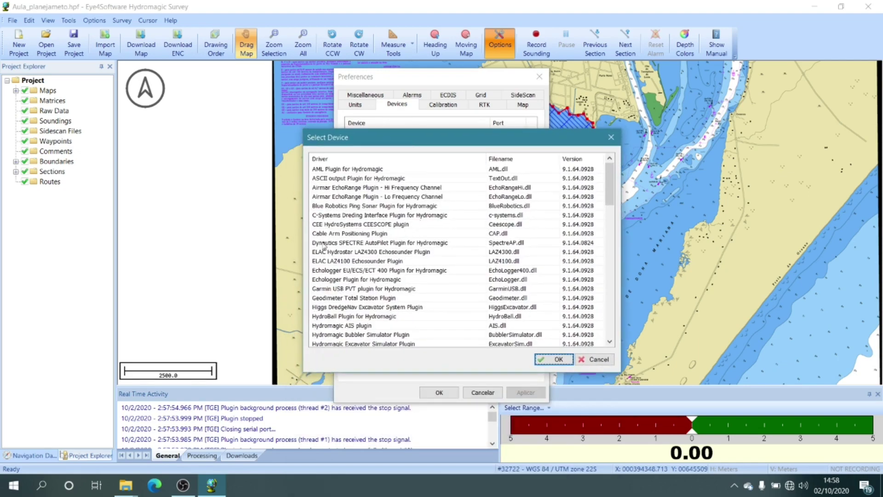
{"action": "scroll", "coordinate": [323, 245], "scroll_direction": "down", "scroll_amount": 5}
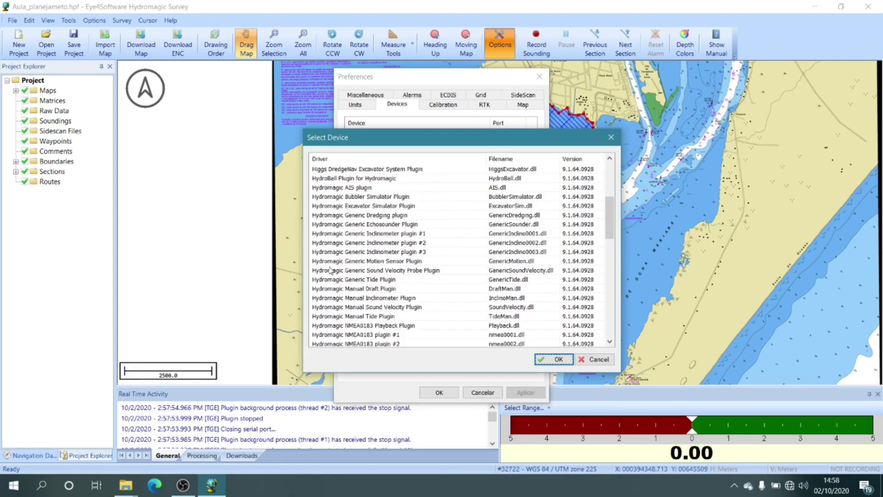
{"action": "scroll", "coordinate": [331, 270], "scroll_direction": "down", "scroll_amount": 3}
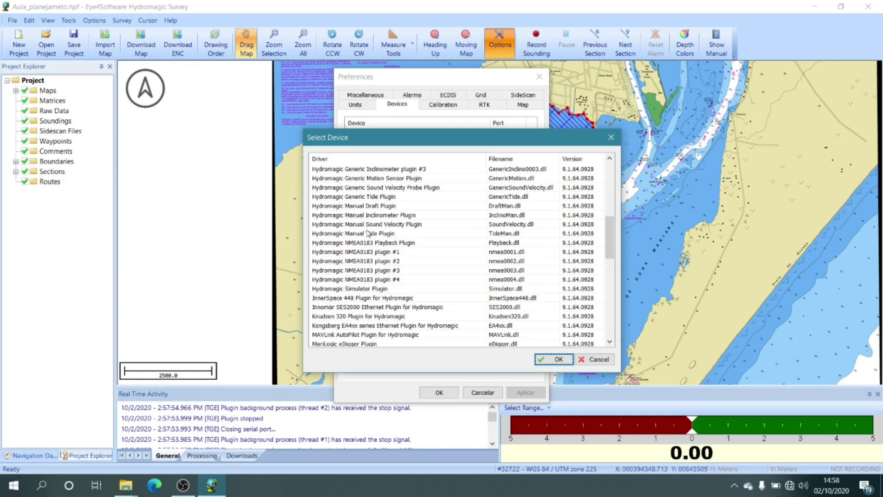
{"action": "scroll", "coordinate": [394, 287], "scroll_direction": "up", "scroll_amount": 6}
{"action": "scroll", "coordinate": [393, 286], "scroll_direction": "down", "scroll_amount": 18}
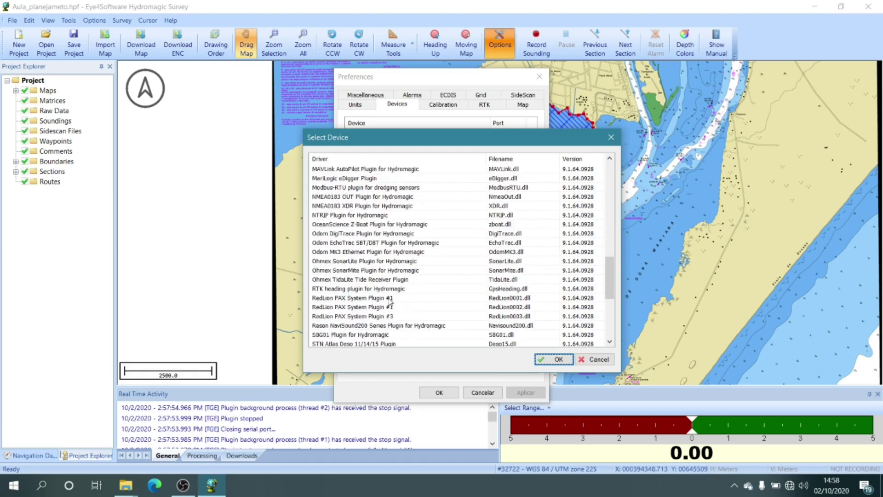
{"action": "scroll", "coordinate": [386, 295], "scroll_direction": "up", "scroll_amount": 4}
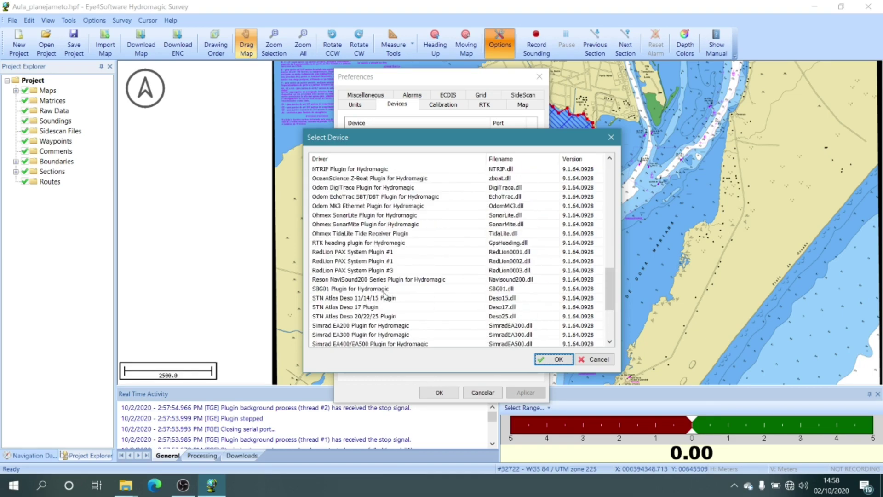
{"action": "scroll", "coordinate": [386, 295], "scroll_direction": "up", "scroll_amount": 8}
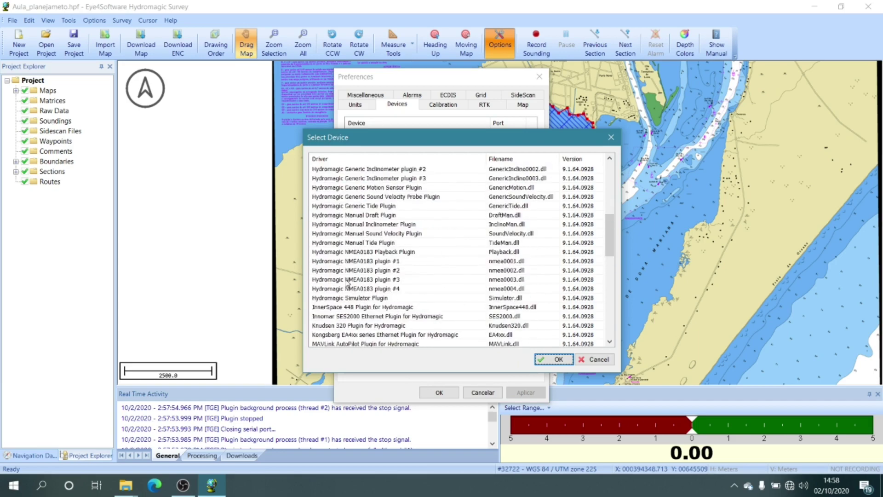
{"action": "left_click", "coordinate": [342, 262]}
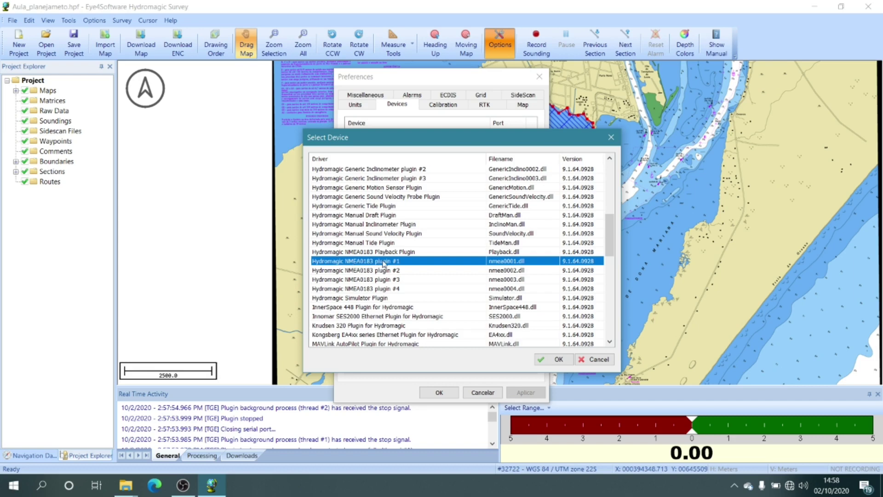
{"action": "left_click", "coordinate": [556, 360]}
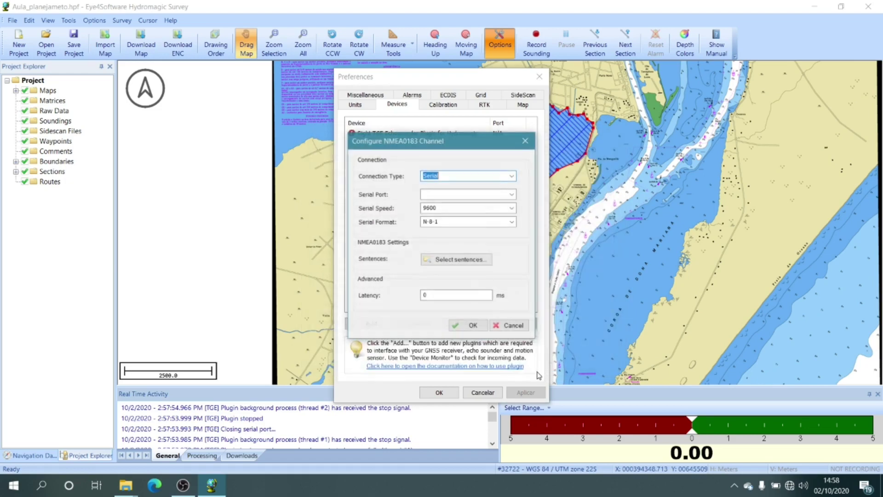
- Check the NMEA0183 channel's serial port, speed and format, and bring up its sentence list beside the channel settings
{"action": "left_click", "coordinate": [513, 198]}
{"action": "left_click", "coordinate": [513, 198]}
{"action": "double_click", "coordinate": [469, 208]}
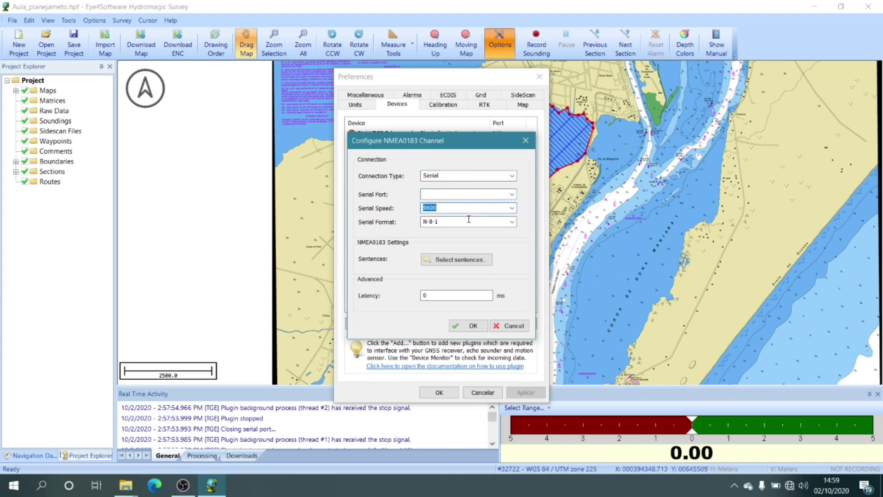
{"action": "double_click", "coordinate": [470, 221]}
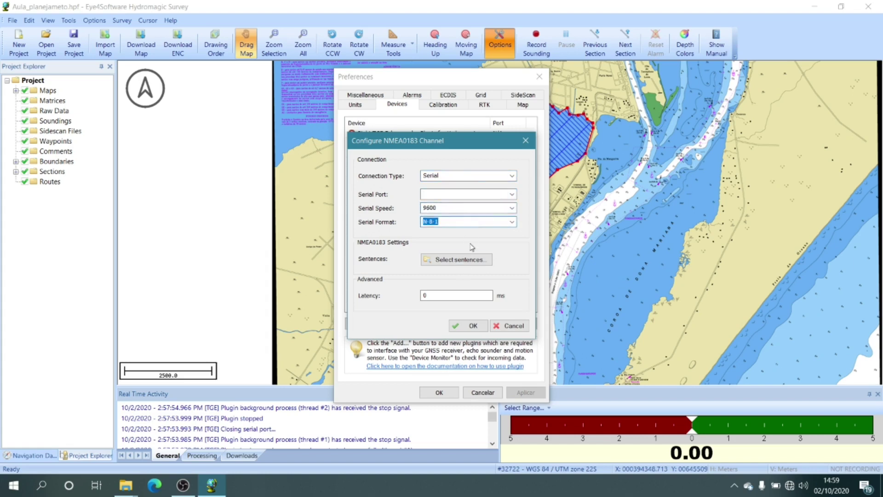
{"action": "left_click", "coordinate": [449, 260]}
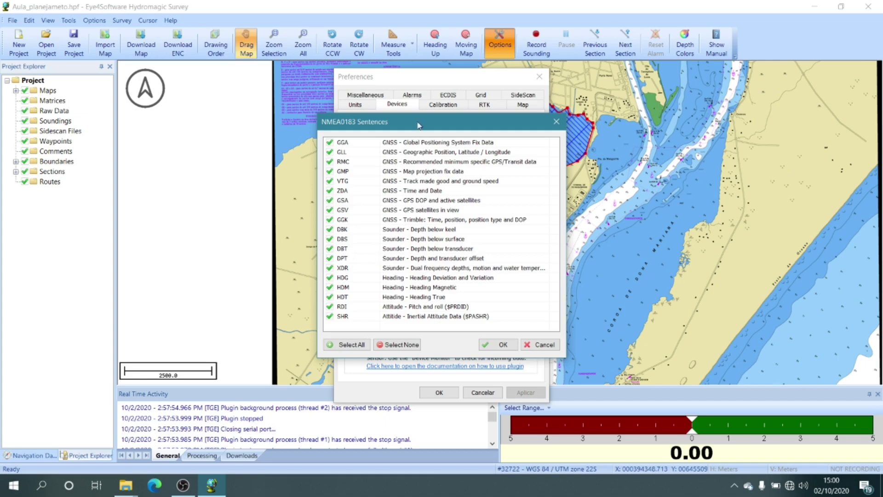
{"action": "left_click_drag", "start_coordinate": [417, 124], "coordinate": [567, 123]}
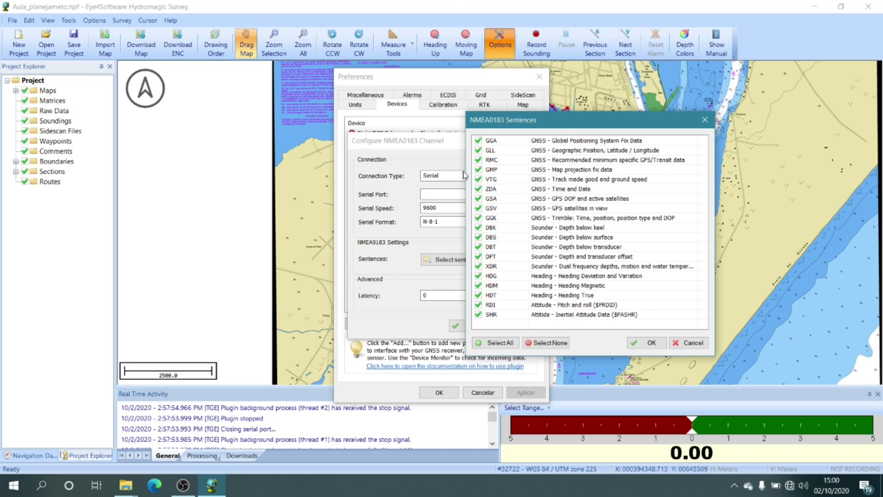
- Clear the sounder, heading and attitude sentences for the NMEA0183 channel, from DBK through SHR, leaving only the GNSS ones
{"action": "left_click", "coordinate": [478, 238]}
{"action": "left_click", "coordinate": [478, 247]}
{"action": "left_click", "coordinate": [478, 256]}
{"action": "left_click", "coordinate": [478, 266]}
{"action": "left_click", "coordinate": [478, 276]}
{"action": "left_click", "coordinate": [479, 286]}
{"action": "left_click", "coordinate": [479, 296]}
{"action": "left_click", "coordinate": [478, 305]}
{"action": "left_click", "coordinate": [479, 314]}
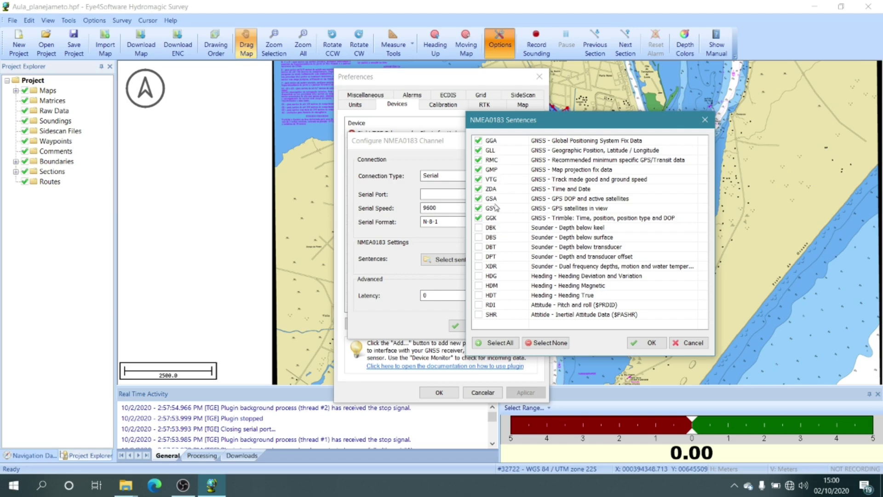
{"action": "left_click_drag", "start_coordinate": [555, 125], "coordinate": [450, 110]}
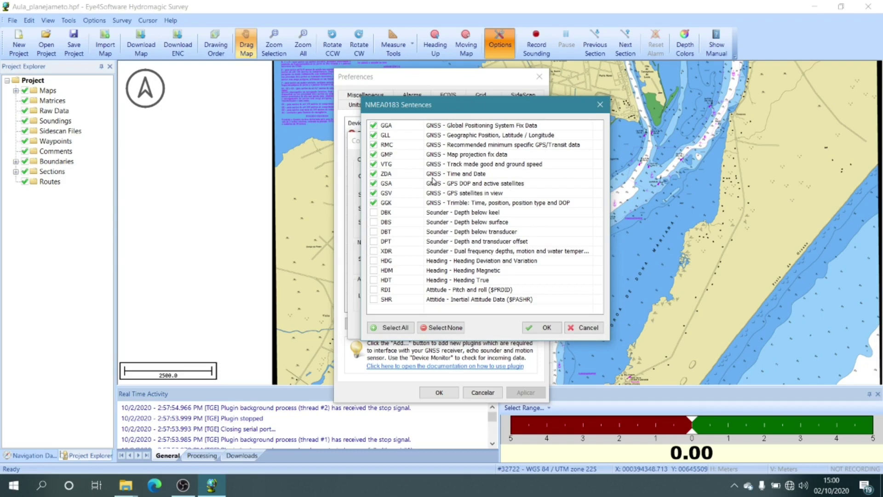
{"action": "left_click", "coordinate": [374, 213]}
{"action": "left_click", "coordinate": [374, 222]}
{"action": "left_click", "coordinate": [374, 232]}
{"action": "left_click", "coordinate": [374, 242]}
{"action": "left_click", "coordinate": [374, 251]}
{"action": "left_click", "coordinate": [374, 261]}
{"action": "left_click", "coordinate": [374, 270]}
{"action": "left_click", "coordinate": [374, 280]}
{"action": "left_click", "coordinate": [374, 290]}
{"action": "left_click", "coordinate": [374, 299]}
{"action": "left_click", "coordinate": [373, 212]}
{"action": "left_click", "coordinate": [373, 221]}
{"action": "left_click", "coordinate": [373, 232]}
{"action": "left_click", "coordinate": [373, 241]}
{"action": "left_click", "coordinate": [373, 251]}
{"action": "left_click", "coordinate": [374, 260]}
{"action": "left_click", "coordinate": [373, 270]}
{"action": "left_click", "coordinate": [374, 279]}
{"action": "left_click", "coordinate": [374, 289]}
{"action": "left_click", "coordinate": [374, 299]}
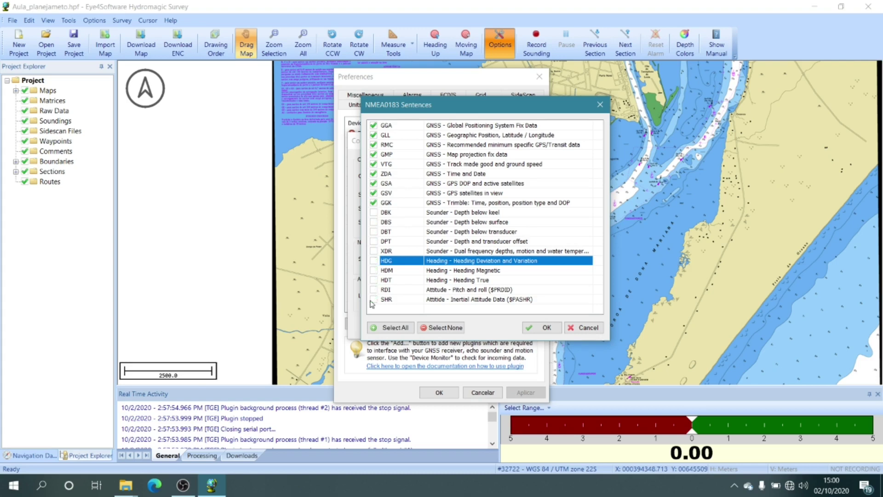
- Go over the GNSS sentences GGA, GLL, RMC, GMP, VTG, ZDA, GSV and GGK, and accept the channel's sentence selection
{"action": "left_click", "coordinate": [374, 173]}
{"action": "left_click", "coordinate": [374, 204]}
{"action": "left_click", "coordinate": [373, 145]}
{"action": "left_click", "coordinate": [373, 126]}
{"action": "left_click", "coordinate": [373, 135]}
{"action": "left_click", "coordinate": [373, 154]}
{"action": "left_click", "coordinate": [373, 174]}
{"action": "left_click", "coordinate": [374, 193]}
{"action": "left_click", "coordinate": [378, 164]}
{"action": "left_click", "coordinate": [547, 328]}
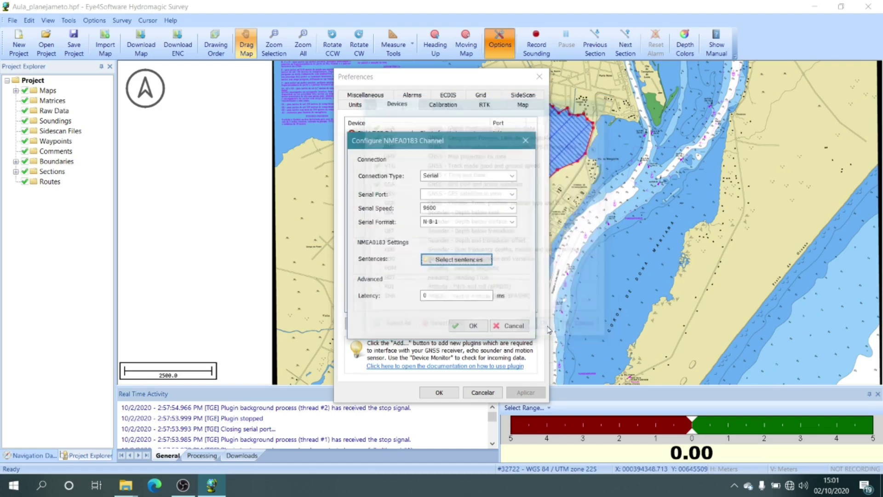
- Check the channel's latency setting and add the NMEA0183 plugin #1 device
{"action": "double_click", "coordinate": [449, 297]}
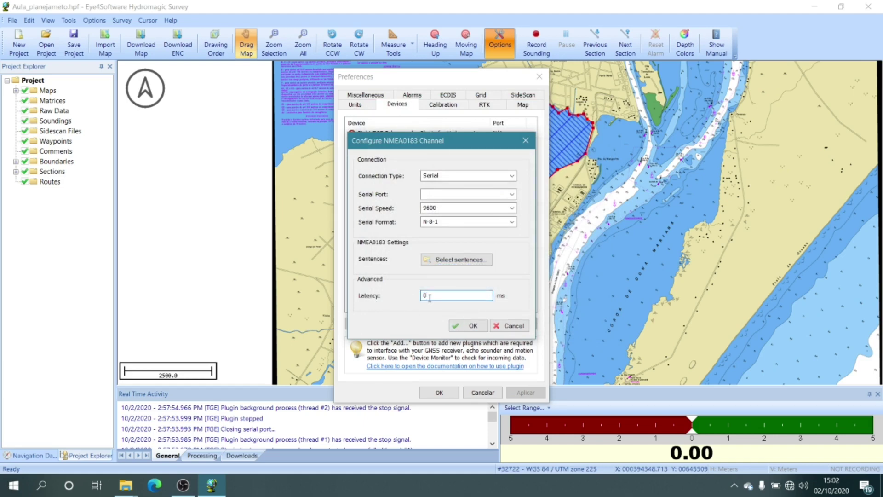
{"action": "left_click_drag", "start_coordinate": [429, 298], "coordinate": [411, 289]}
{"action": "left_click", "coordinate": [473, 326]}
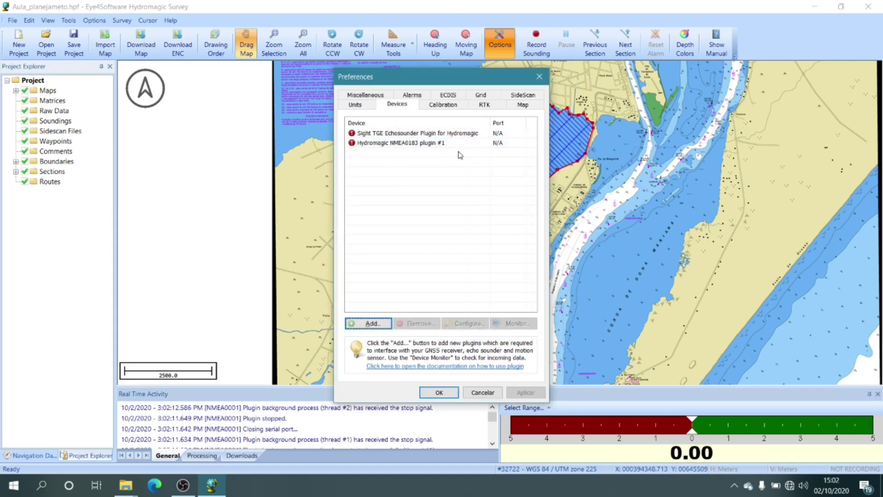
- Start adding a third device, choosing Hydromagic NMEA0183 plugin #2 from the driver list
{"action": "left_click", "coordinate": [371, 323]}
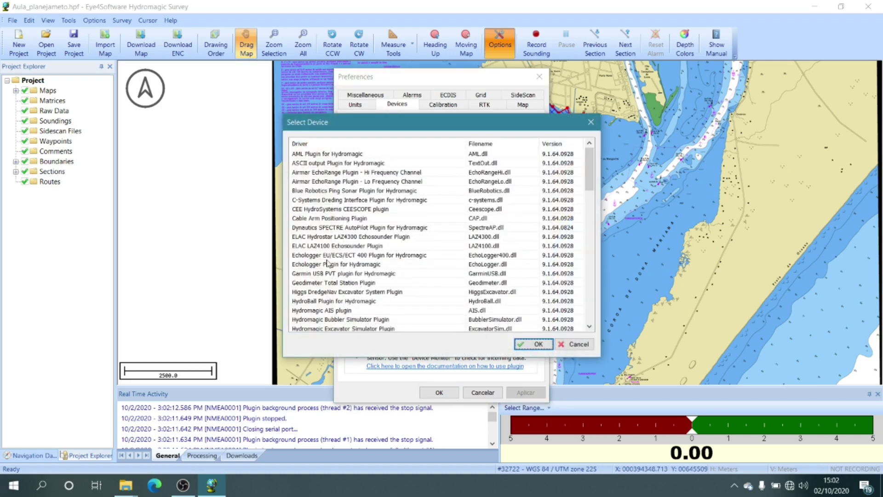
{"action": "scroll", "coordinate": [325, 299], "scroll_direction": "down", "scroll_amount": 5}
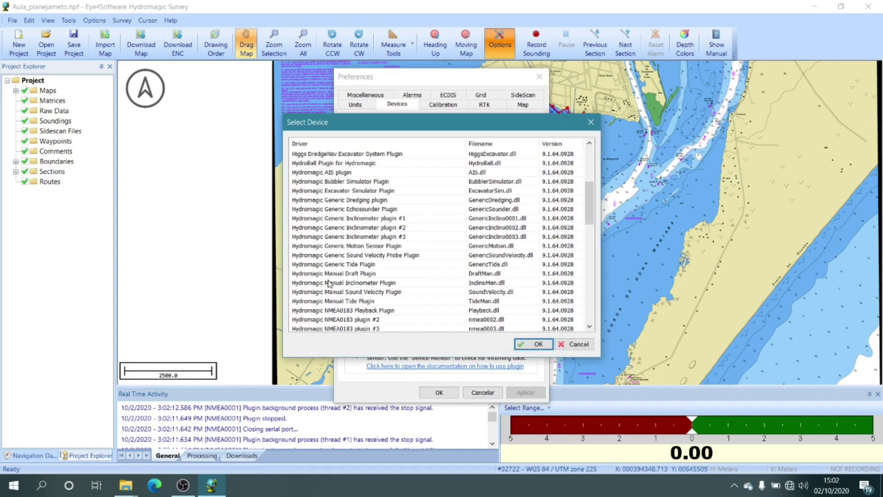
{"action": "scroll", "coordinate": [329, 286], "scroll_direction": "down", "scroll_amount": 2}
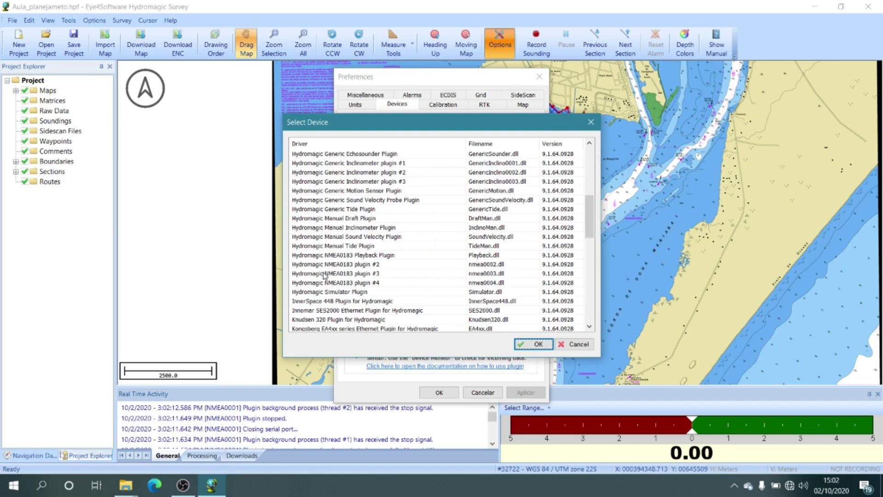
{"action": "left_click", "coordinate": [352, 266]}
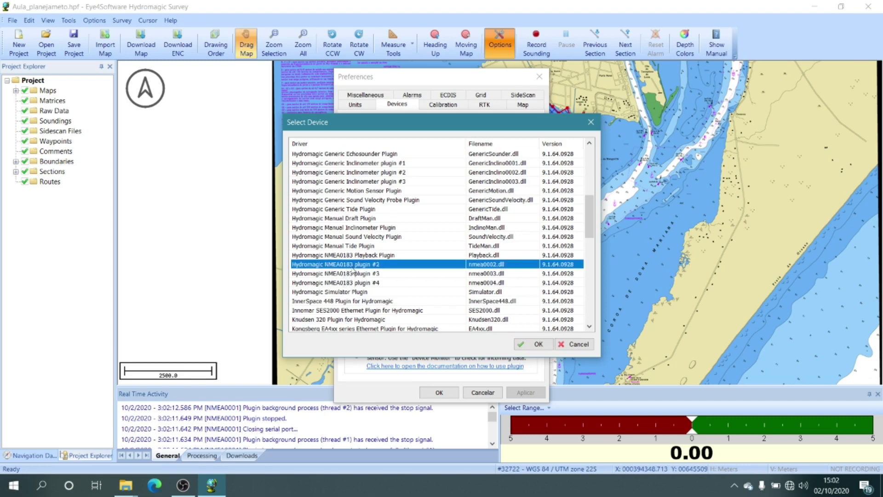
{"action": "left_click", "coordinate": [535, 344]}
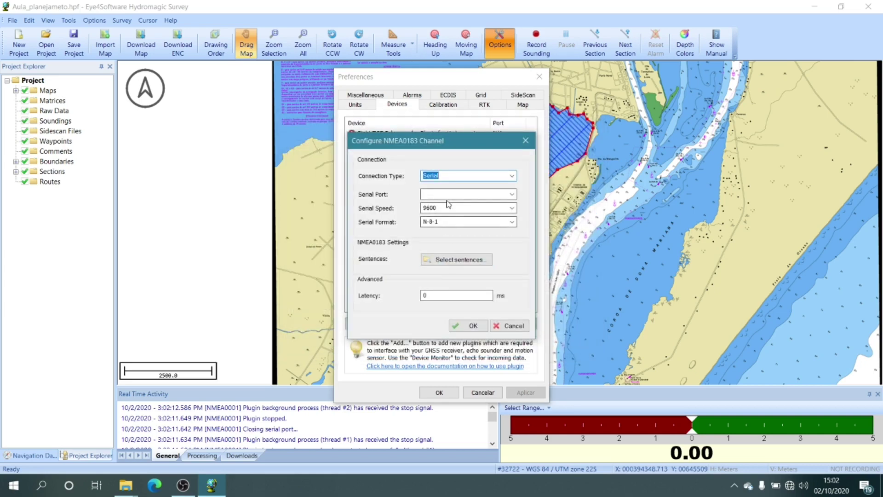
- Try to limit the second NMEA0183 channel to heading and attitude sentences by clearing its sounder and GNSS sentences
{"action": "left_click", "coordinate": [455, 260]}
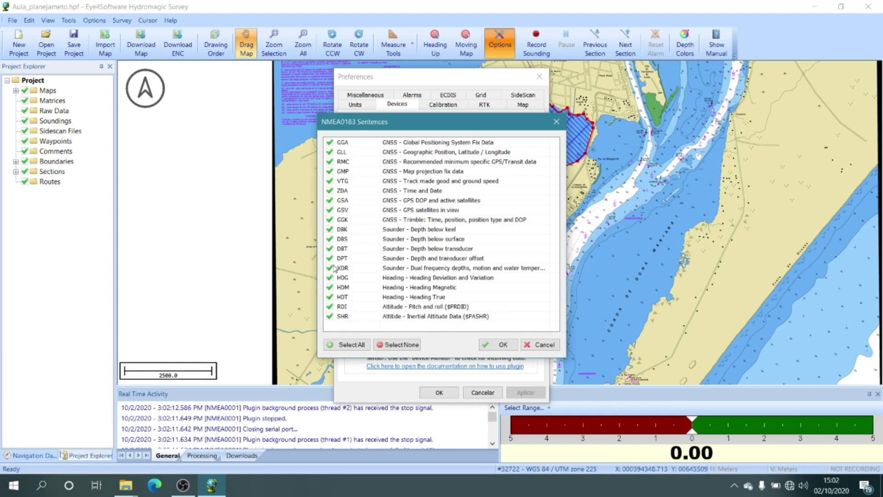
{"action": "left_click", "coordinate": [330, 259]}
{"action": "left_click", "coordinate": [330, 248]}
{"action": "left_click", "coordinate": [330, 239]}
{"action": "left_click", "coordinate": [330, 229]}
{"action": "left_click", "coordinate": [330, 219]}
{"action": "left_click", "coordinate": [329, 209]}
{"action": "left_click", "coordinate": [330, 200]}
{"action": "left_click", "coordinate": [330, 191]}
{"action": "left_click", "coordinate": [330, 181]}
{"action": "left_click", "coordinate": [330, 171]}
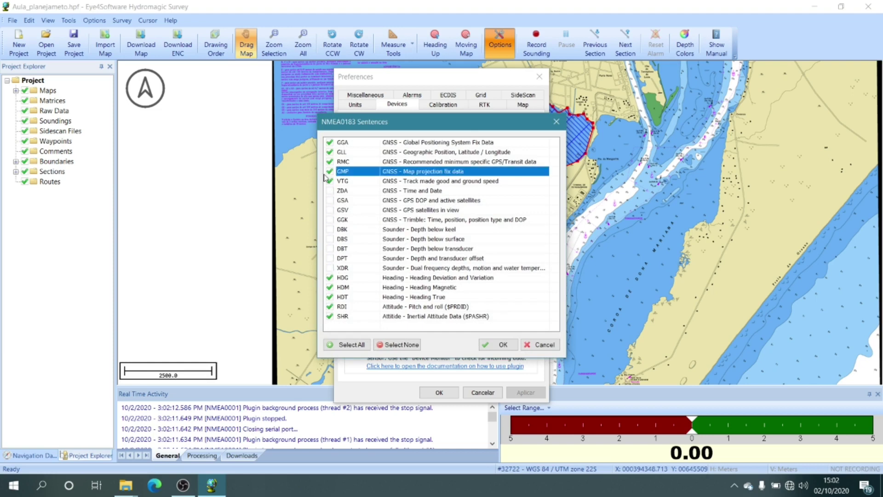
{"action": "left_click", "coordinate": [330, 162]}
{"action": "left_click", "coordinate": [329, 152]}
{"action": "left_click", "coordinate": [329, 142]}
{"action": "left_click", "coordinate": [556, 121]}
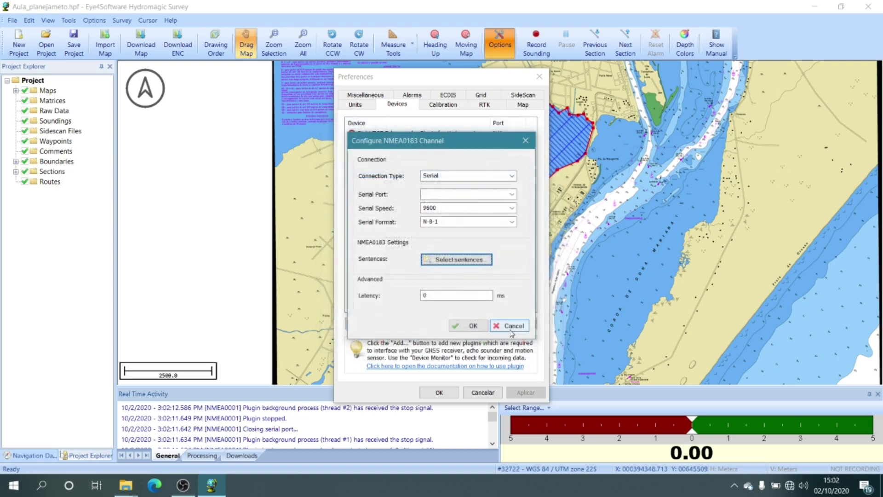
- Add the NMEA0183 plugin #2 device with serial speed 9600 and format N-8-1, and save the device preferences
{"action": "left_click", "coordinate": [472, 326]}
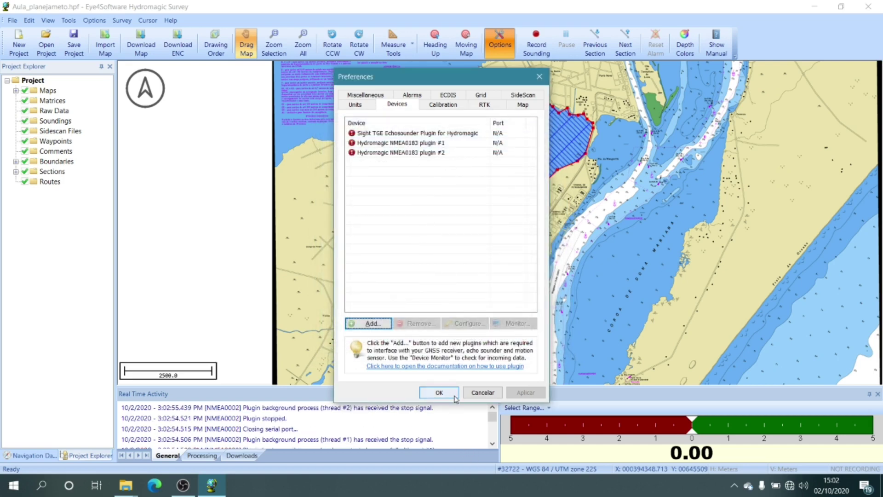
{"action": "left_click", "coordinate": [439, 392]}
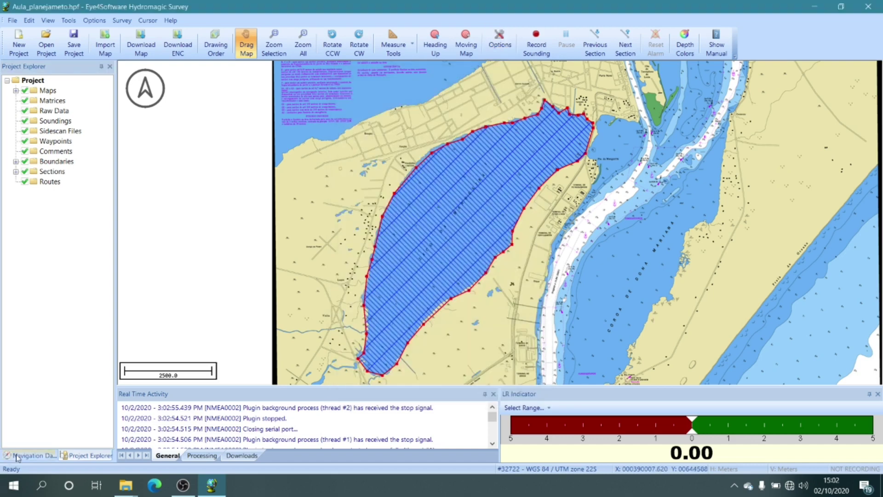
- Show the navigation data readouts and widen their pane so labels and values fit fully
{"action": "left_click", "coordinate": [28, 456]}
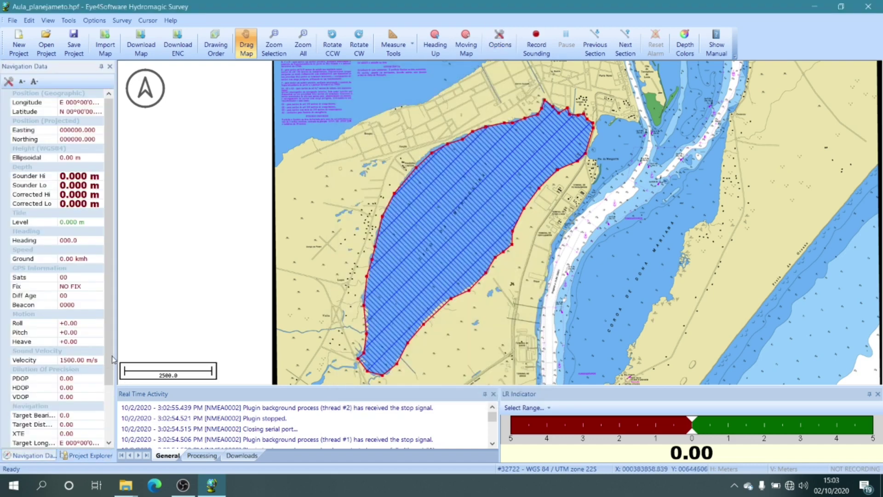
{"action": "left_click_drag", "start_coordinate": [114, 359], "coordinate": [175, 361]}
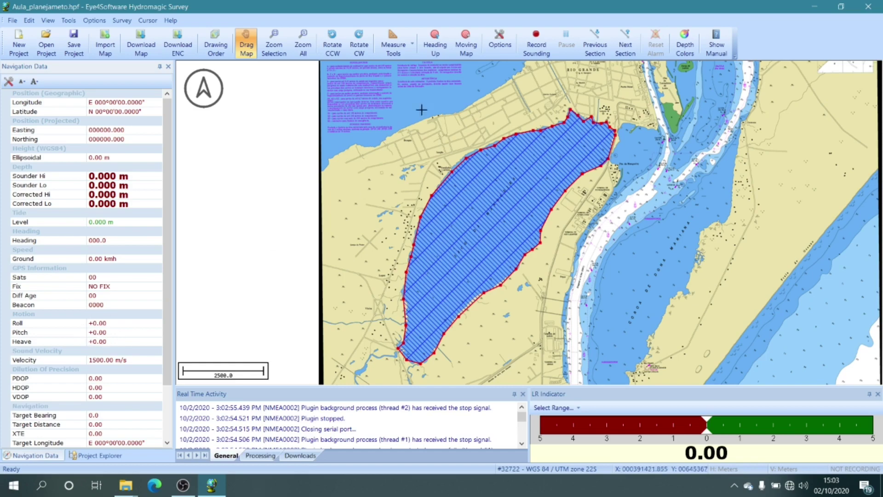
- Bring up the calibration preferences and check the echosounder's transducer offset
{"action": "left_click", "coordinate": [500, 44]}
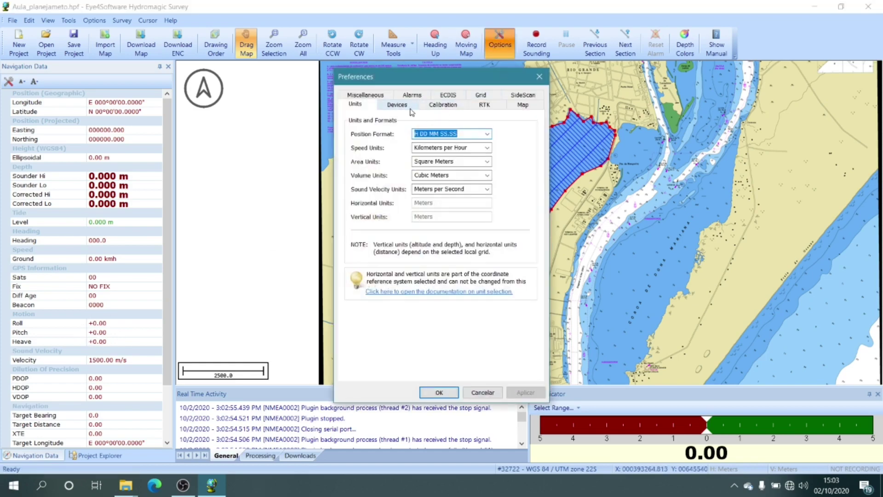
{"action": "left_click", "coordinate": [442, 107]}
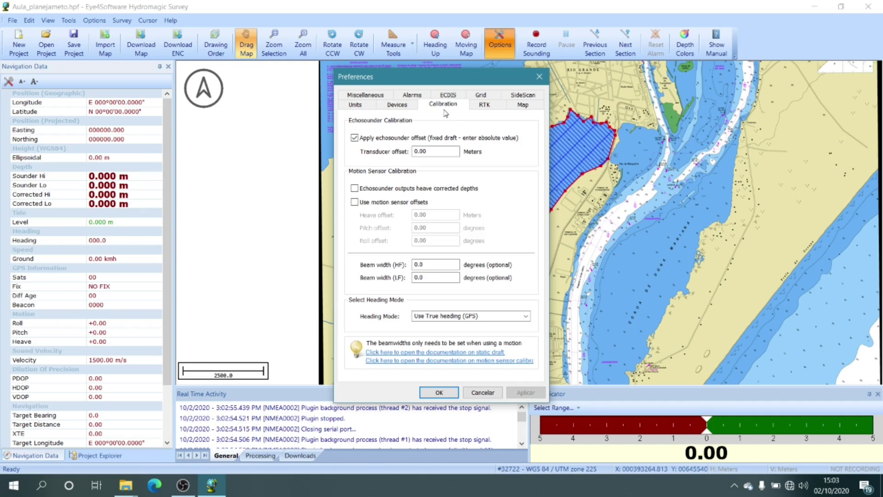
{"action": "left_click", "coordinate": [440, 149]}
{"action": "left_click_drag", "start_coordinate": [439, 149], "coordinate": [379, 149]}
- Enable the motion sensor offsets and check the heave, pitch and roll offset values
{"action": "left_click", "coordinate": [354, 201]}
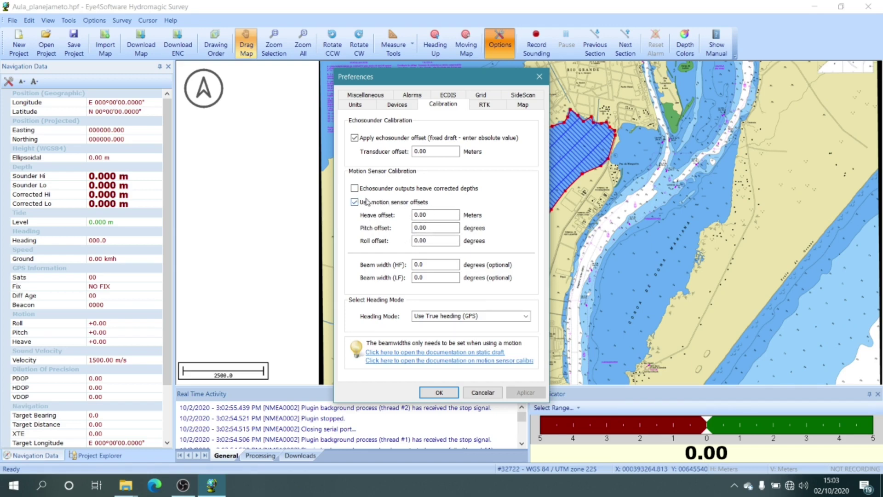
{"action": "double_click", "coordinate": [430, 214]}
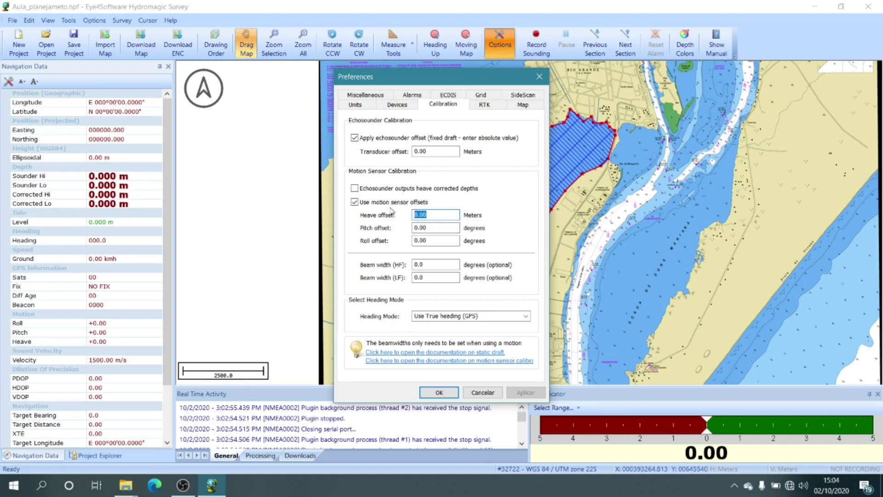
{"action": "double_click", "coordinate": [429, 227]}
{"action": "double_click", "coordinate": [423, 239]}
{"action": "double_click", "coordinate": [422, 227]}
{"action": "double_click", "coordinate": [423, 240]}
{"action": "left_click", "coordinate": [425, 242]}
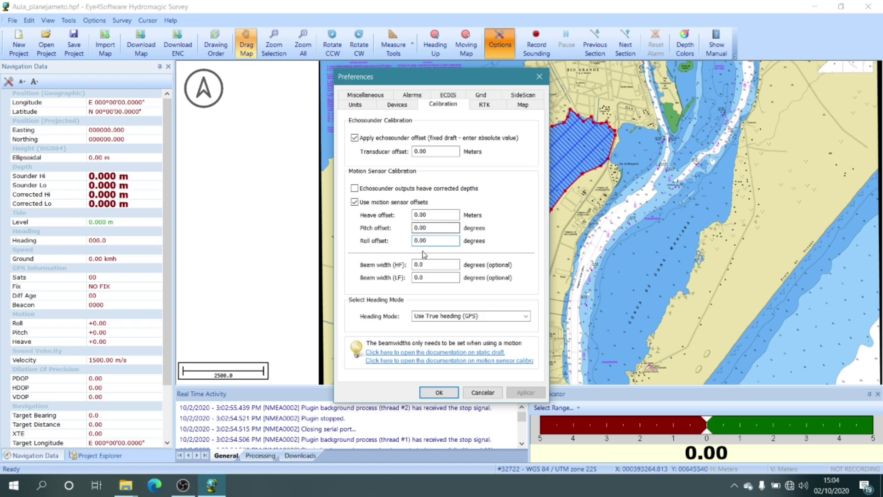
- Check the HF and LF beam widths and the heading mode options, keeping Use True heading (GPS)
{"action": "double_click", "coordinate": [428, 265]}
{"action": "left_click", "coordinate": [428, 266]}
{"action": "left_click_drag", "start_coordinate": [419, 268], "coordinate": [421, 277]}
{"action": "key", "text": "Tab"}
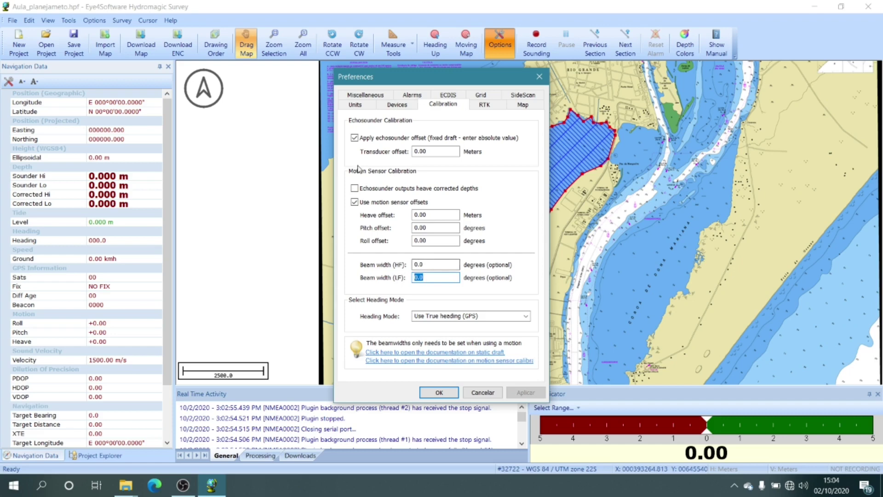
{"action": "left_click", "coordinate": [460, 316]}
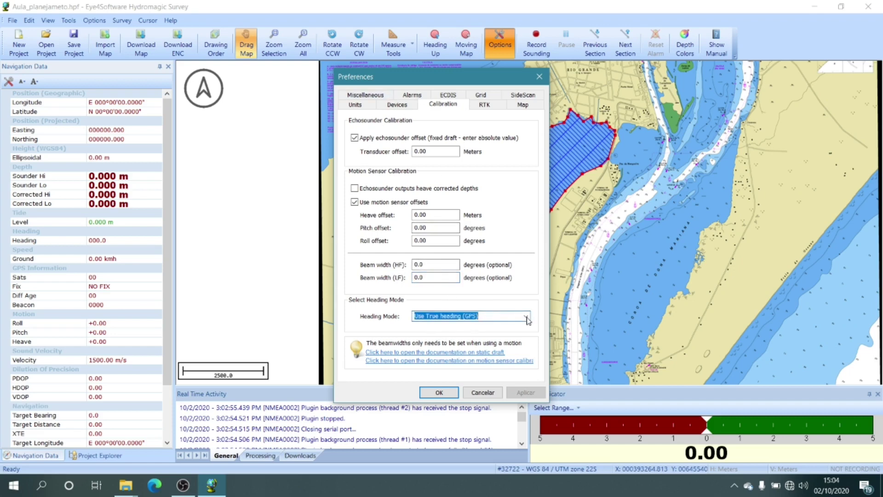
{"action": "left_click", "coordinate": [525, 316]}
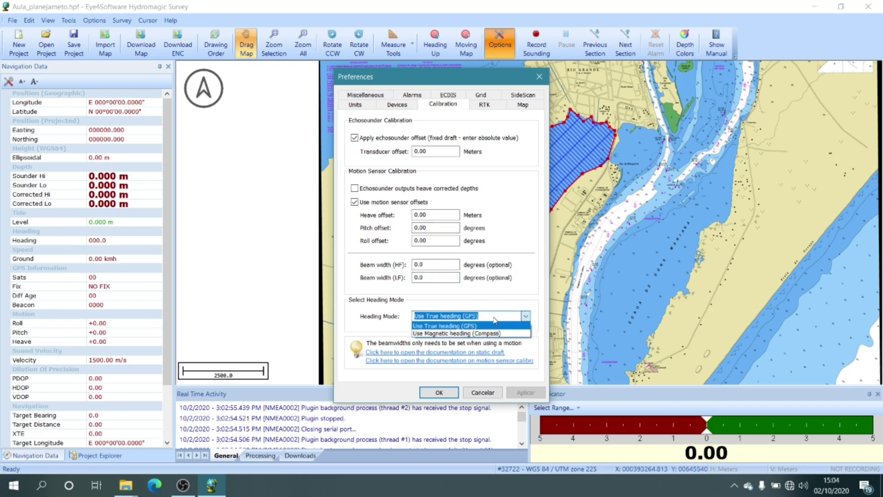
{"action": "left_click", "coordinate": [494, 315]}
{"action": "left_click", "coordinate": [524, 316]}
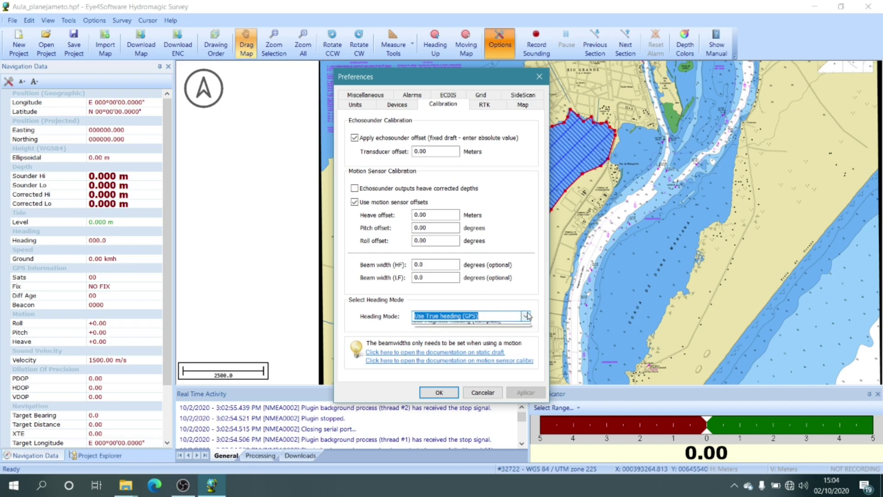
{"action": "left_click", "coordinate": [478, 317]}
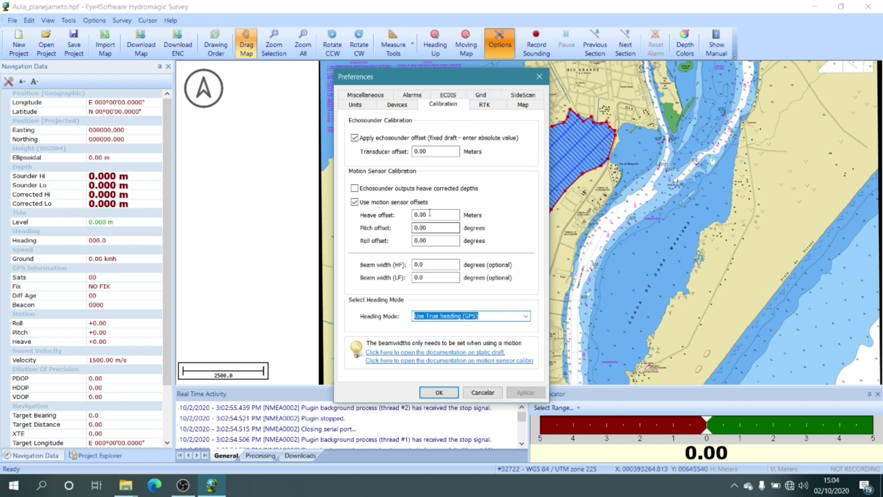
- Recheck the transducer offset, view the RTK tide calculation settings, and save the preferences
{"action": "left_click", "coordinate": [428, 152]}
{"action": "left_click_drag", "start_coordinate": [427, 151], "coordinate": [420, 148]}
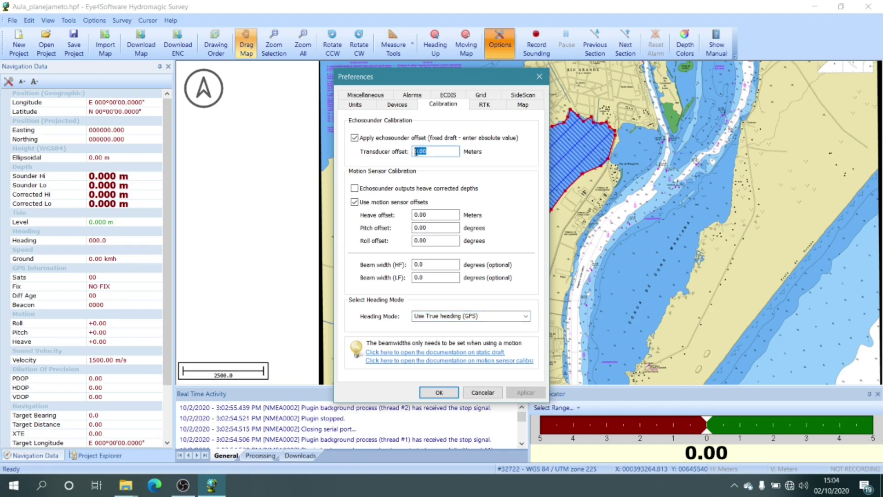
{"action": "left_click_drag", "start_coordinate": [420, 152], "coordinate": [424, 150]}
{"action": "left_click", "coordinate": [492, 107]}
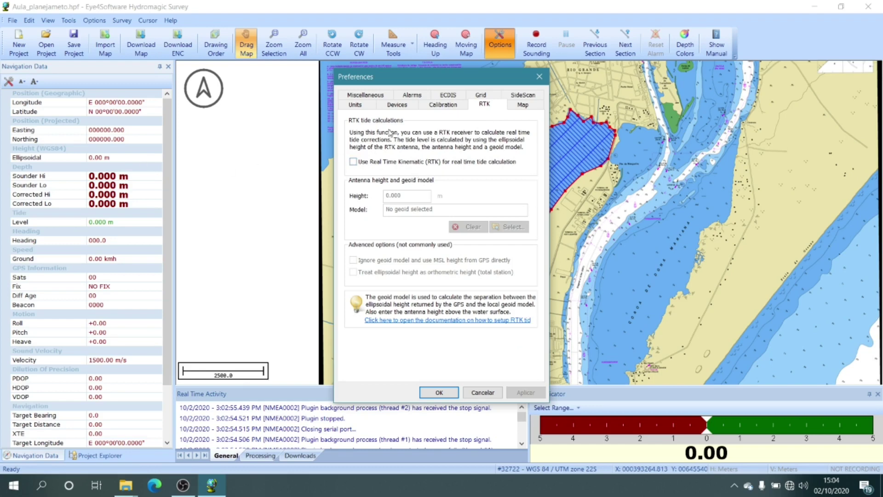
{"action": "left_click", "coordinate": [444, 395]}
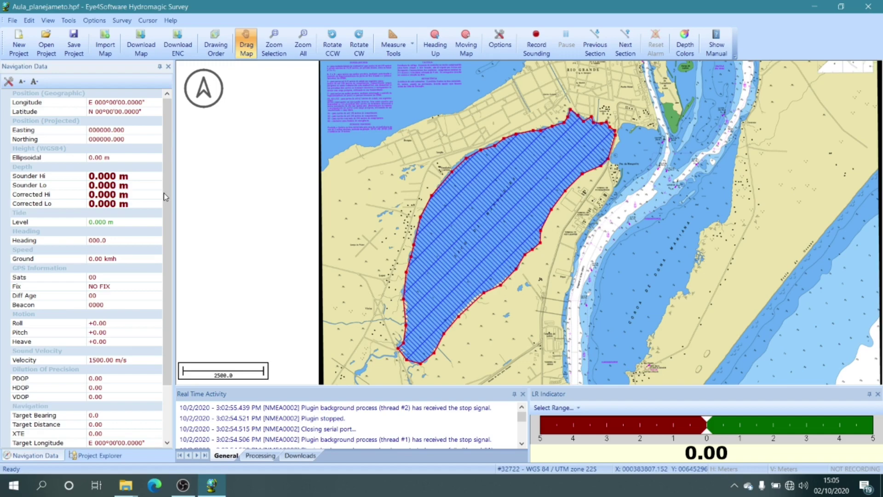
- Hide the Motion and Tide items from the navigation data display
{"action": "left_click", "coordinate": [8, 83]}
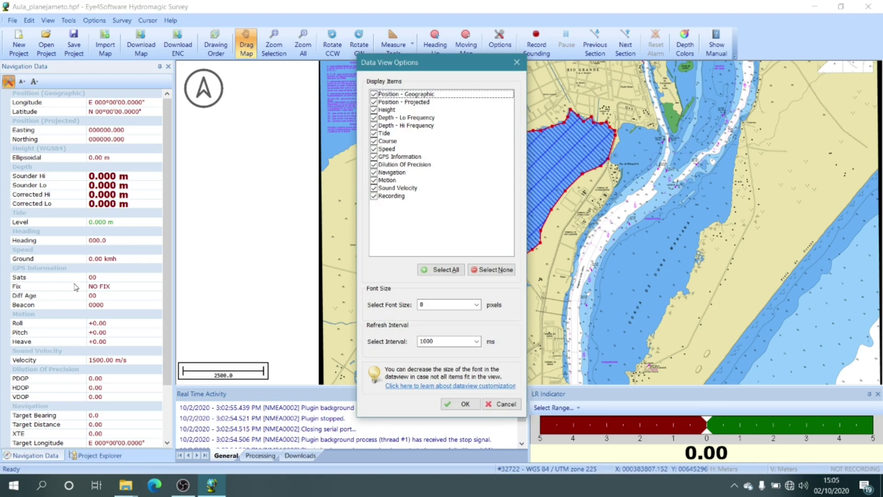
{"action": "left_click", "coordinate": [374, 180]}
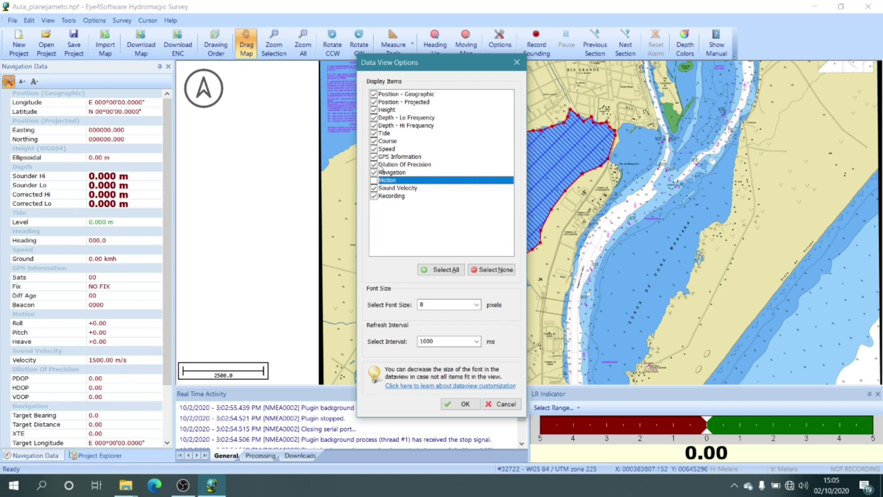
{"action": "left_click", "coordinate": [375, 134]}
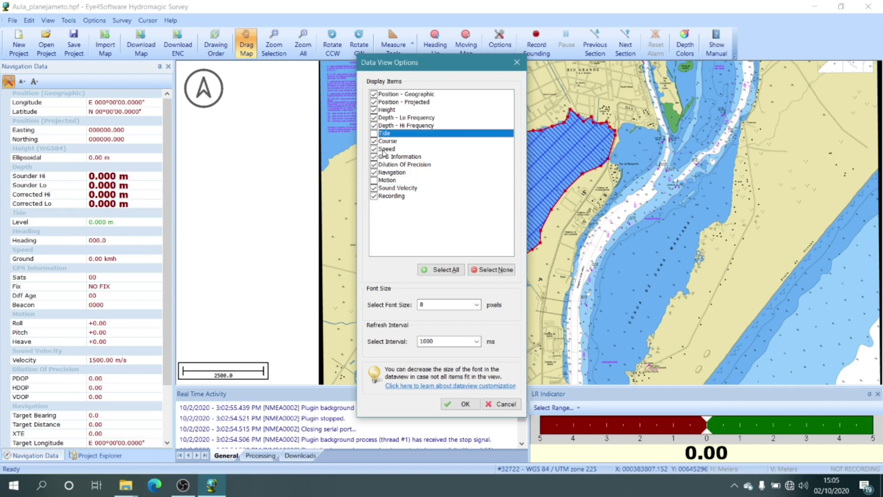
{"action": "left_click", "coordinate": [461, 406]}
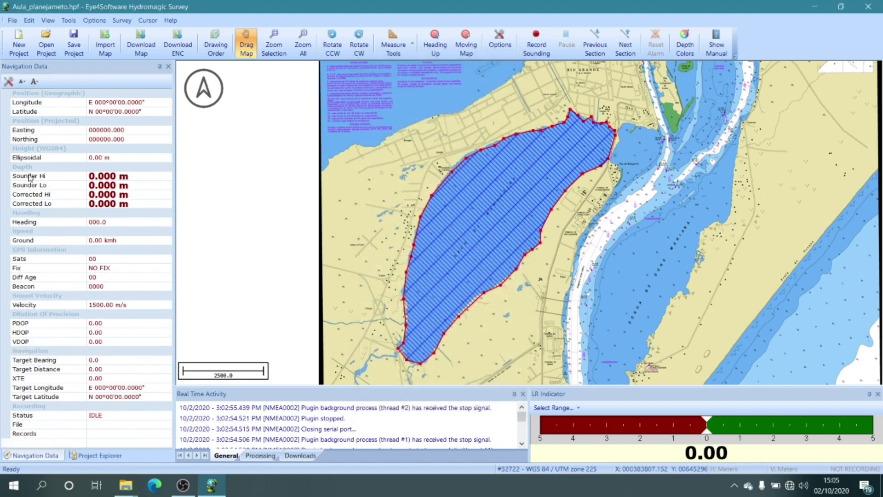
- Try larger text sizes in the navigation data display and return it to the compact size
{"action": "left_click", "coordinate": [33, 82]}
{"action": "left_click", "coordinate": [34, 84]}
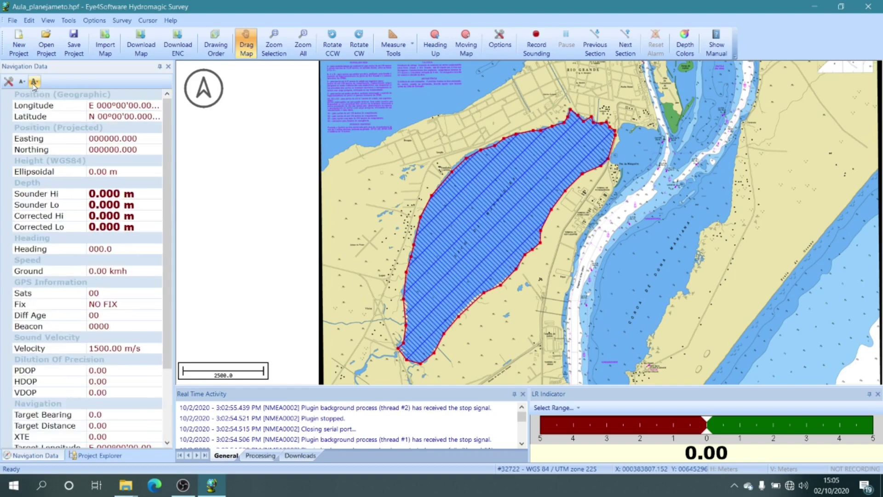
{"action": "left_click", "coordinate": [24, 82]}
{"action": "left_click", "coordinate": [23, 82]}
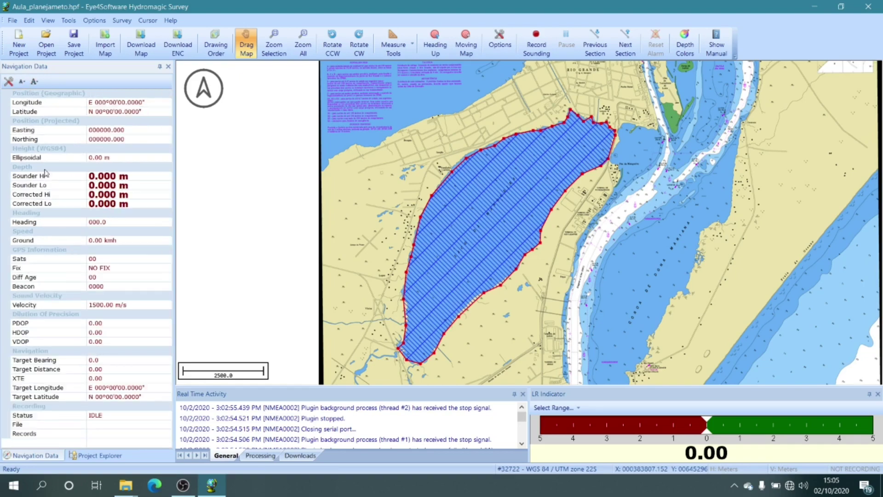
{"action": "left_click", "coordinate": [34, 84]}
{"action": "left_click", "coordinate": [34, 84]}
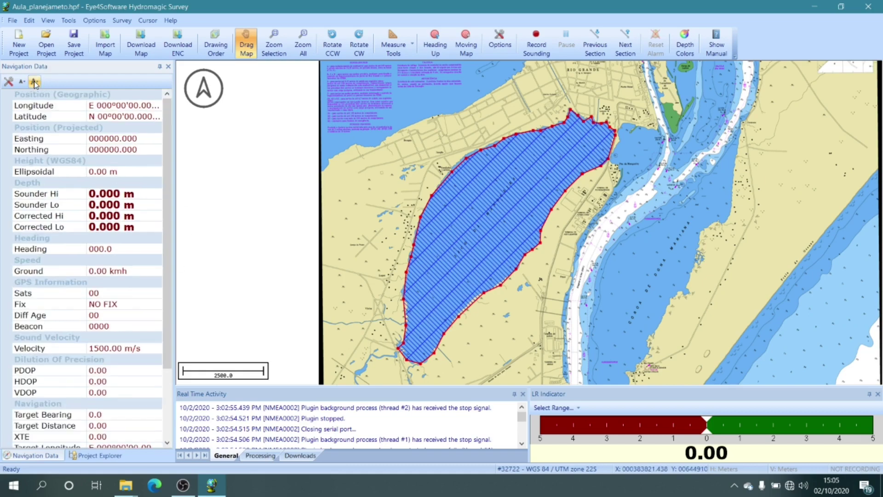
{"action": "left_click", "coordinate": [34, 84]}
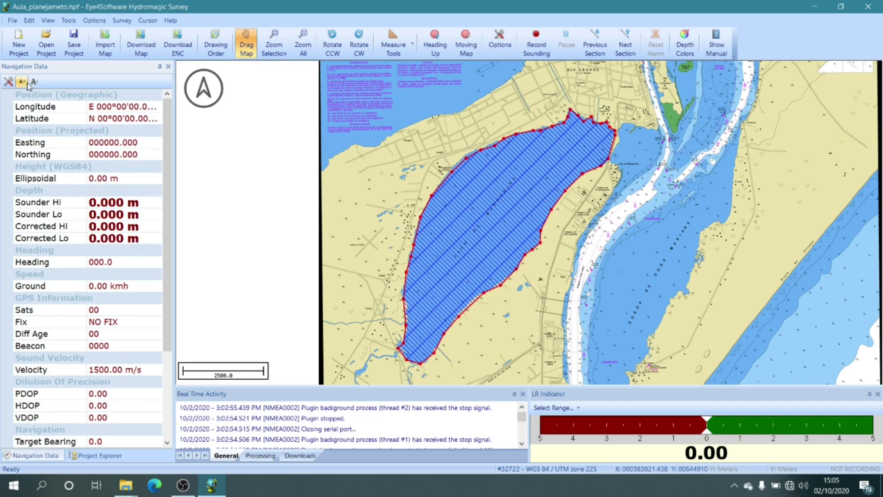
{"action": "left_click", "coordinate": [23, 83]}
{"action": "left_click", "coordinate": [22, 82]}
{"action": "left_click", "coordinate": [22, 83]}
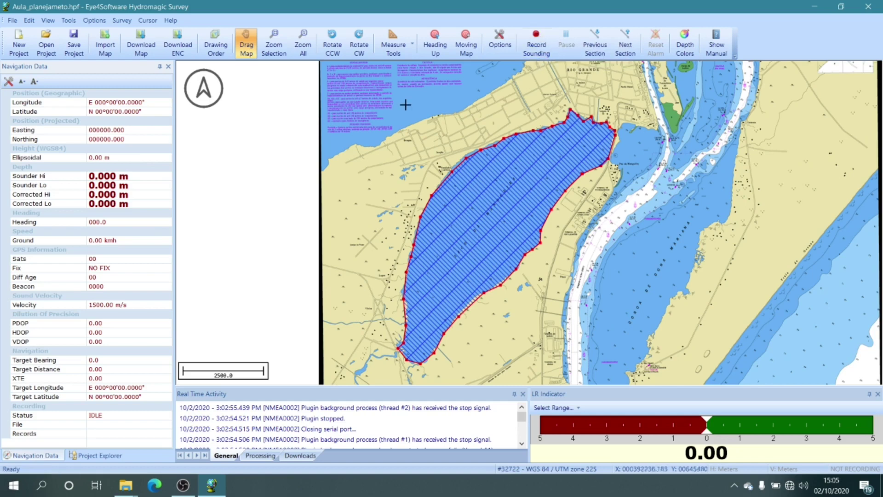
- Show the project explorer, record and stop a first sounding, and start recording a second one
{"action": "left_click", "coordinate": [91, 457]}
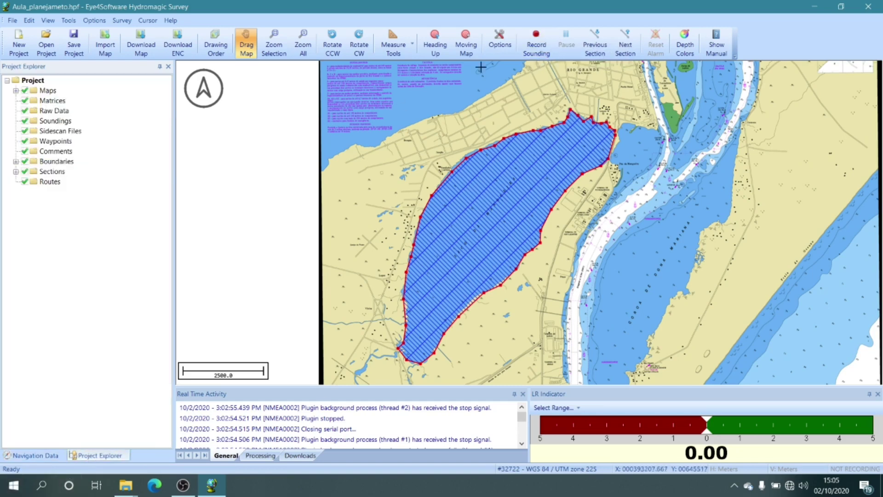
{"action": "left_click", "coordinate": [534, 42]}
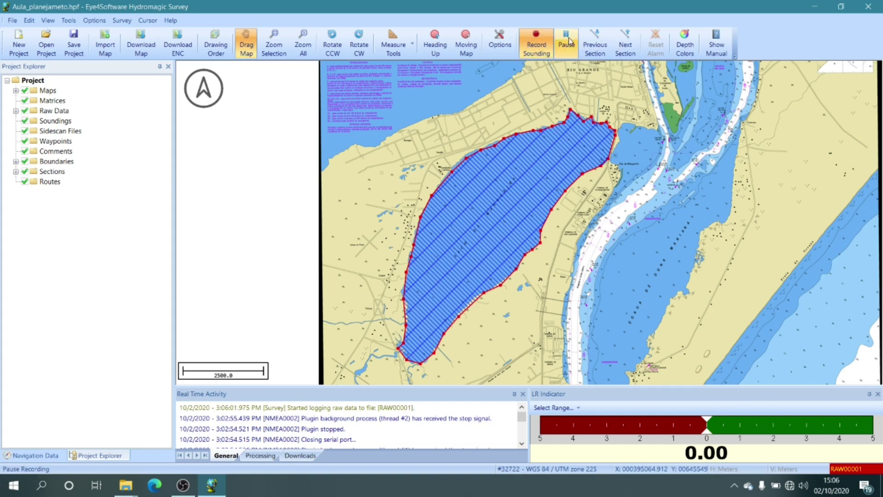
{"action": "left_click", "coordinate": [539, 43]}
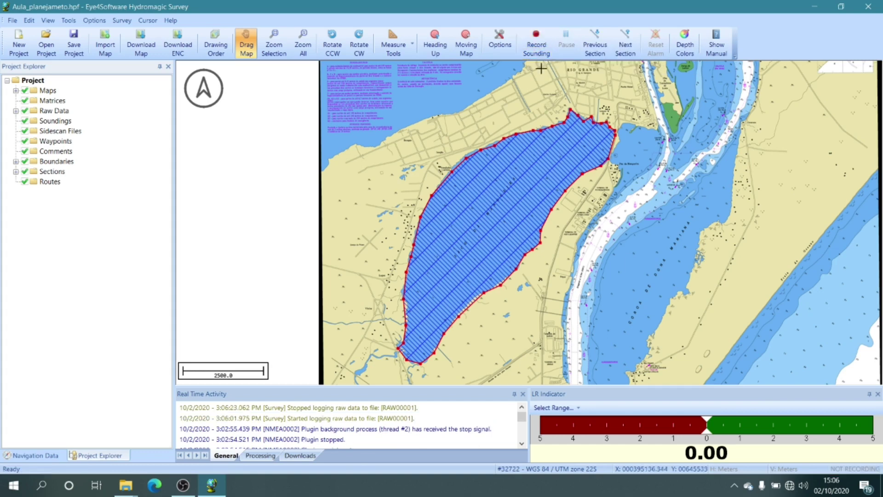
{"action": "left_click", "coordinate": [535, 46]}
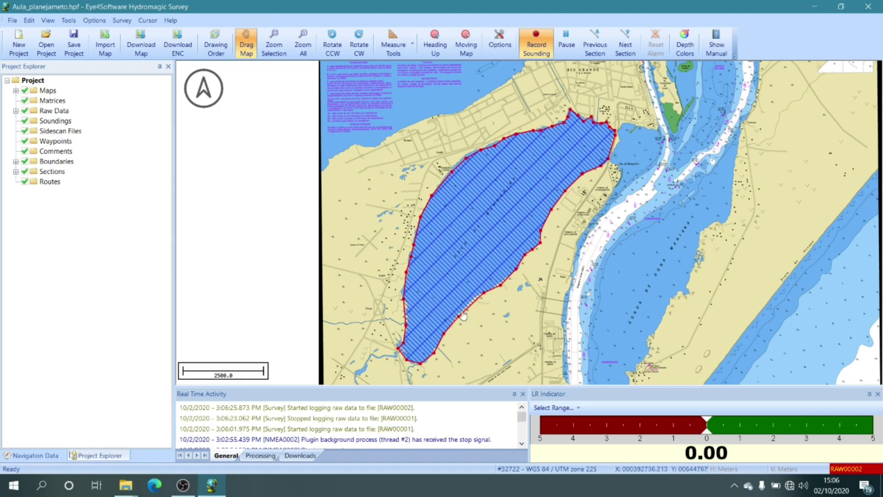
- Examine the planned survey lines at the southern end of the survey boundary on the chart
{"action": "scroll", "coordinate": [429, 331], "scroll_direction": "up", "scroll_amount": 3}
{"action": "scroll", "coordinate": [554, 369], "scroll_direction": "down", "scroll_amount": 2}
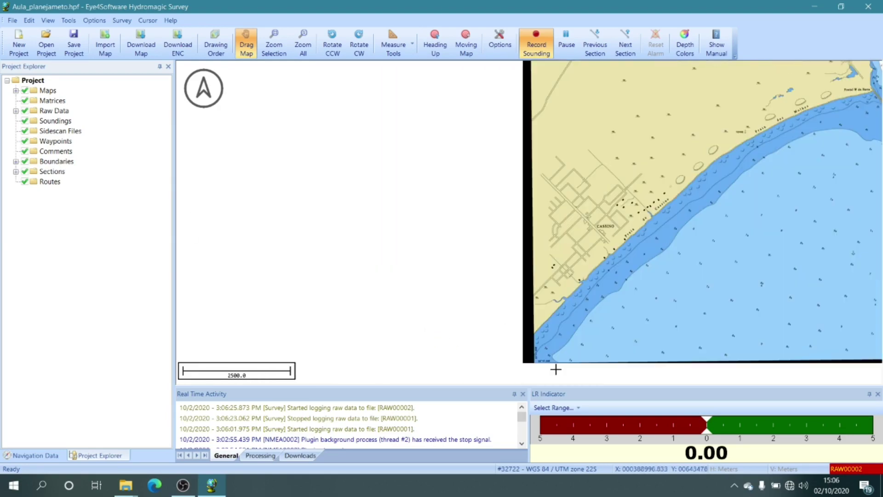
{"action": "scroll", "coordinate": [628, 269], "scroll_direction": "down", "scroll_amount": 1}
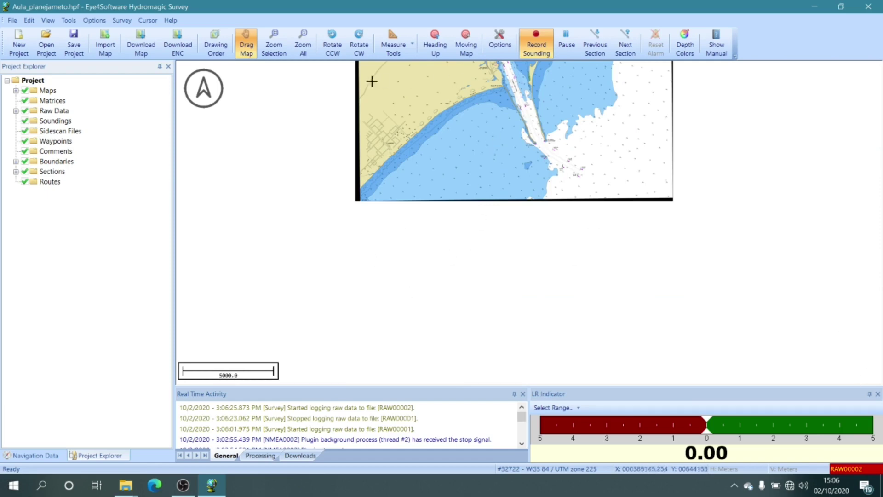
{"action": "scroll", "coordinate": [538, 133], "scroll_direction": "up", "scroll_amount": 1}
{"action": "scroll", "coordinate": [538, 133], "scroll_direction": "up", "scroll_amount": 1}
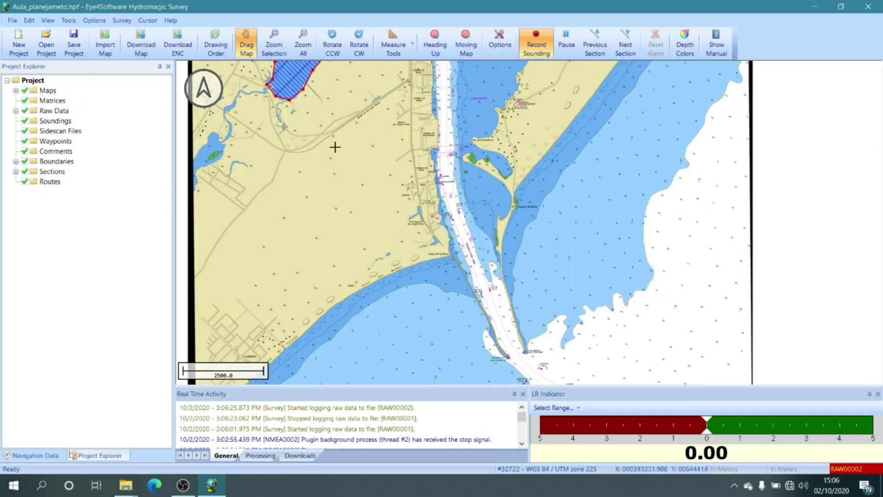
{"action": "scroll", "coordinate": [294, 112], "scroll_direction": "up", "scroll_amount": 1}
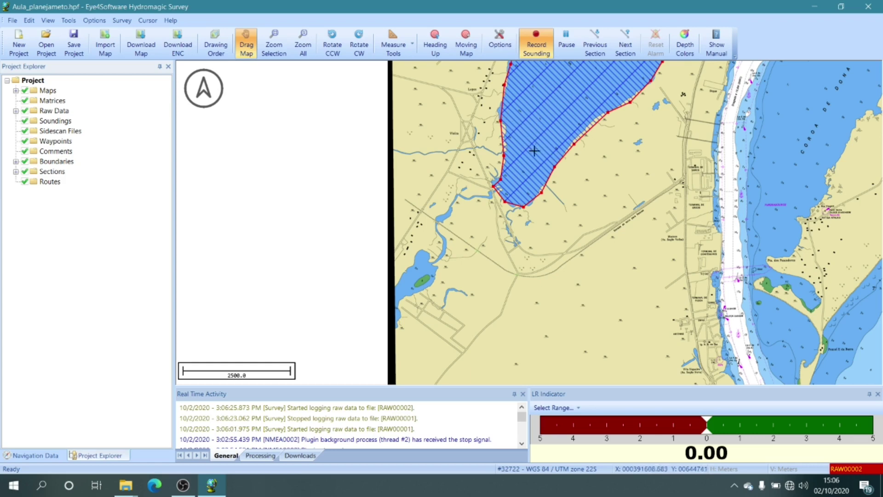
{"action": "scroll", "coordinate": [556, 172], "scroll_direction": "up", "scroll_amount": 4}
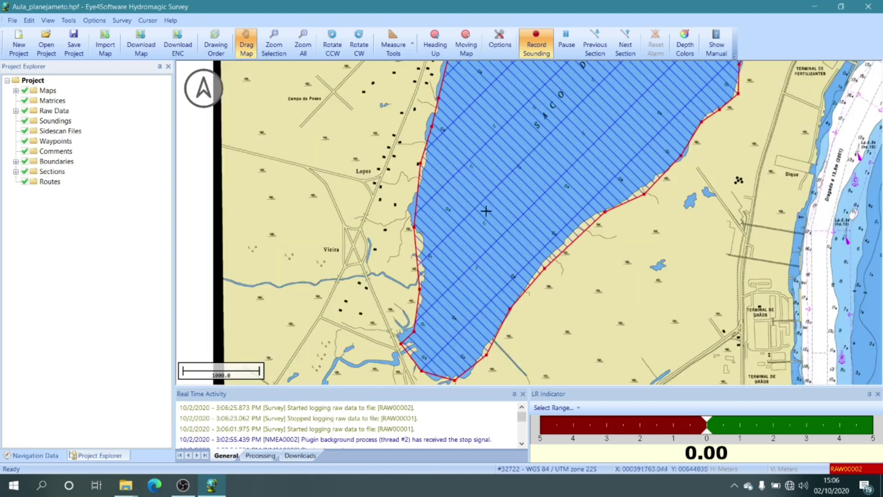
{"action": "scroll", "coordinate": [479, 300], "scroll_direction": "up", "scroll_amount": 3}
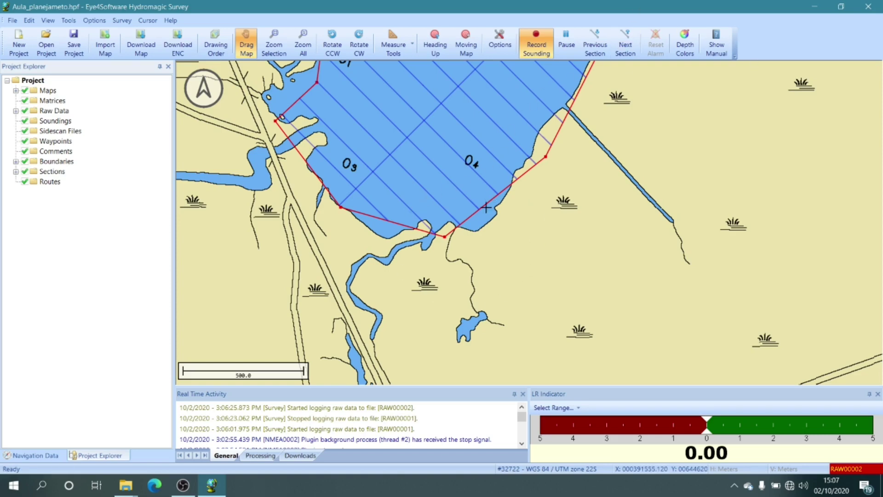
- Pause the sounding recording and check the recorded files in the project's Raw Data folder
{"action": "left_click", "coordinate": [567, 42]}
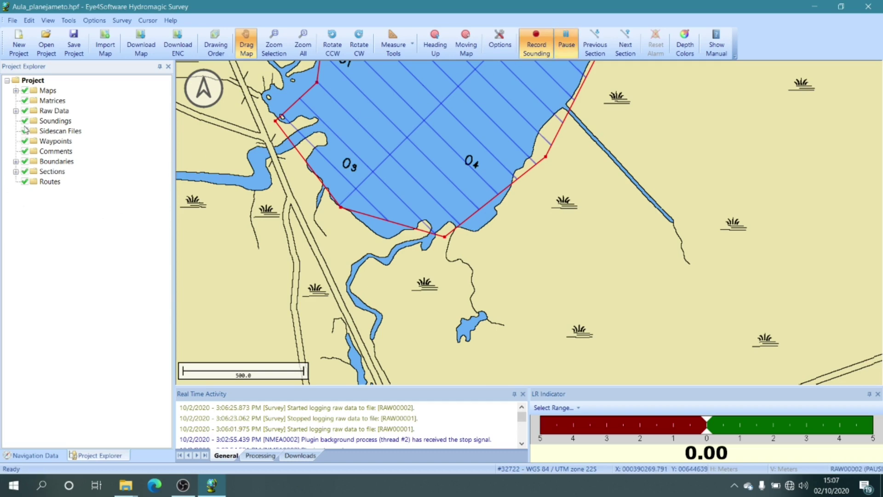
{"action": "left_click", "coordinate": [16, 111]}
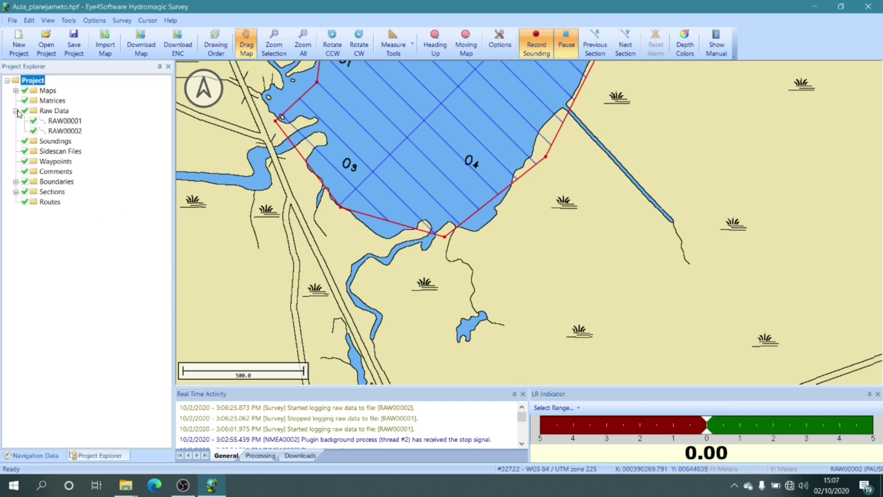
{"action": "left_click", "coordinate": [71, 122]}
{"action": "left_click", "coordinate": [72, 132]}
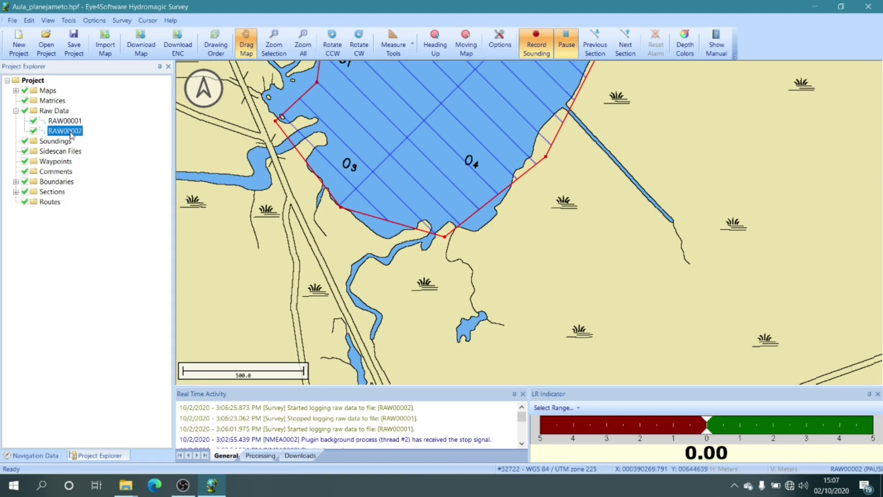
{"action": "left_click", "coordinate": [16, 111]}
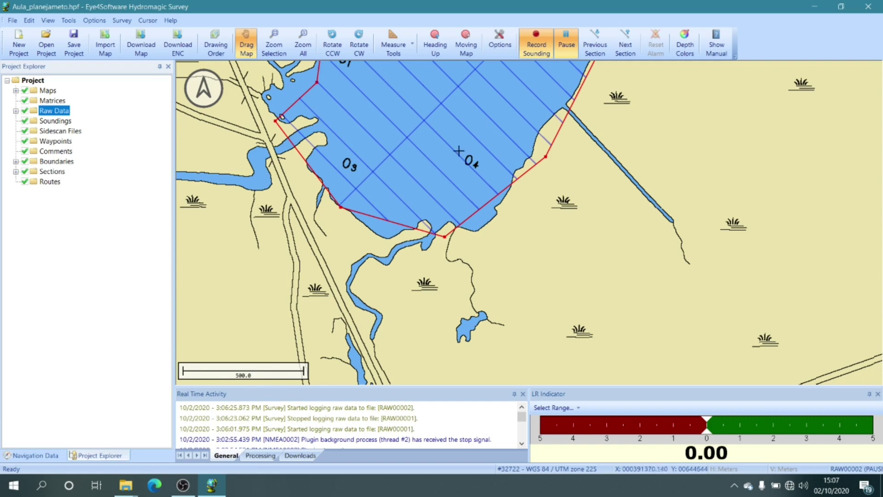
{"action": "left_click", "coordinate": [181, 487]}
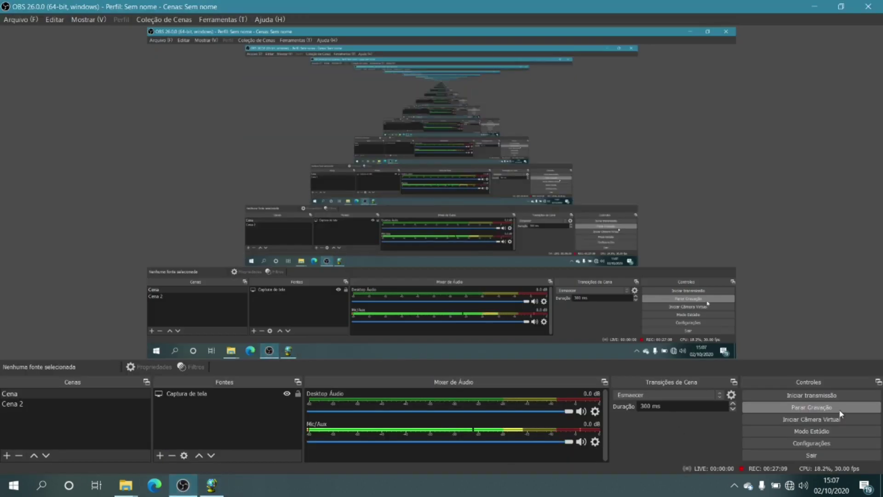